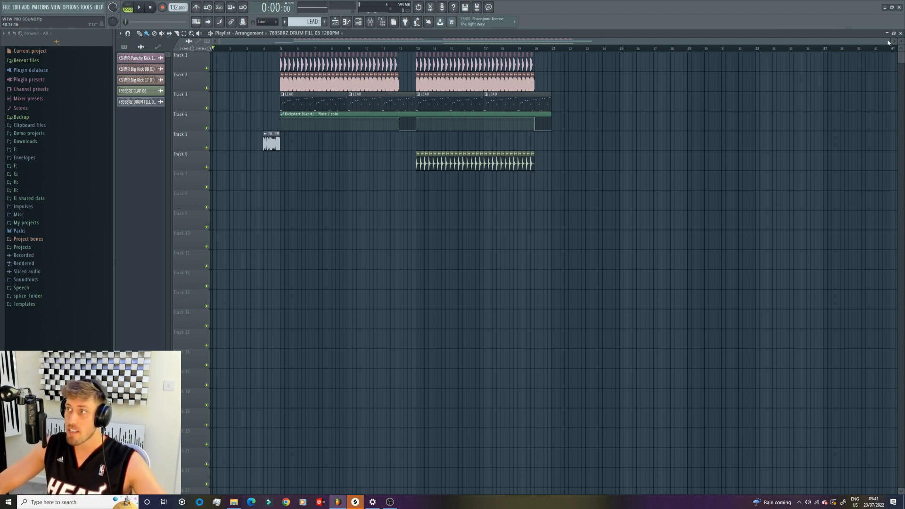
{"action": "left_click_drag", "start_coordinate": [889, 42], "coordinate": [705, 77]}
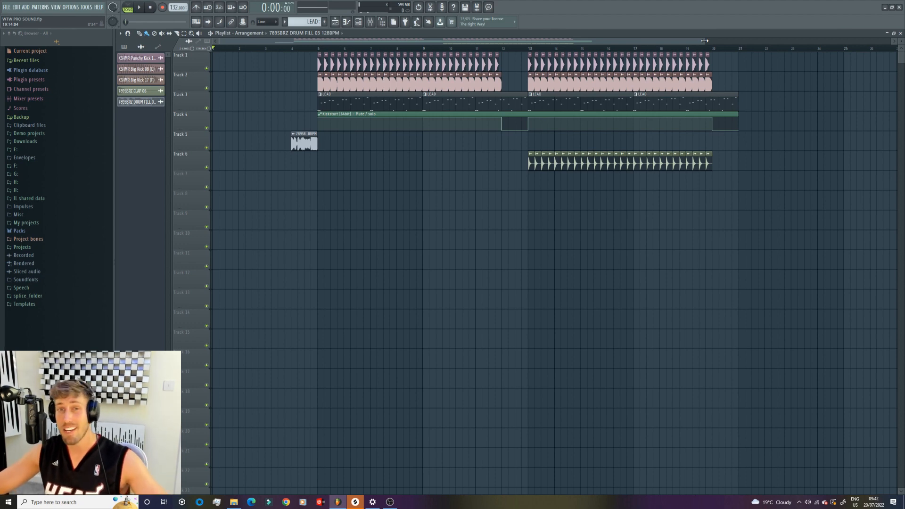
{"action": "left_click_drag", "start_coordinate": [705, 41], "coordinate": [593, 35]}
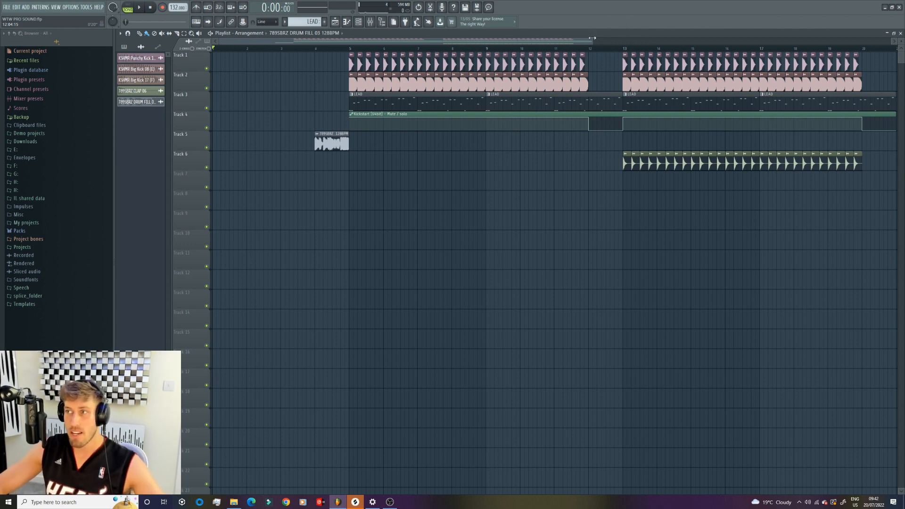
{"action": "left_click_drag", "start_coordinate": [592, 40], "coordinate": [556, 43]}
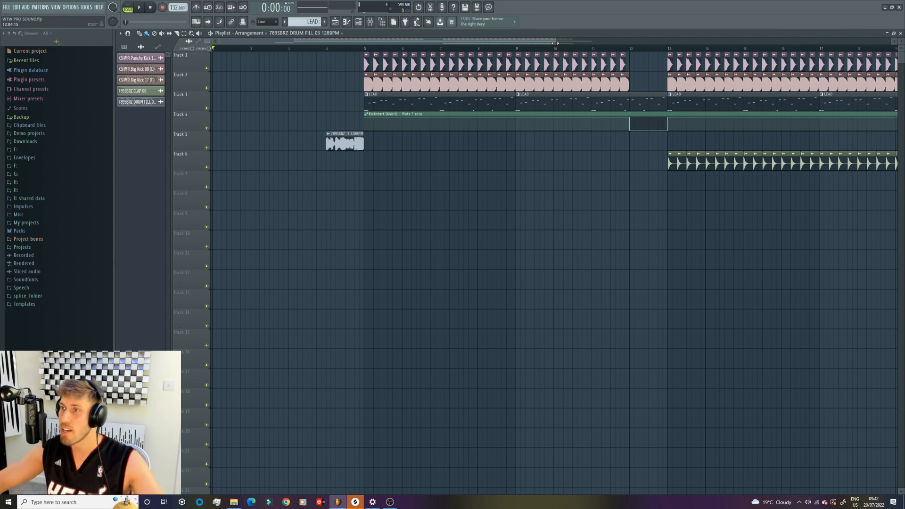
{"action": "mouse_move", "coordinate": [555, 43]}
{"action": "left_mouse_down"}
{"action": "mouse_move", "coordinate": [586, 40]}
{"action": "mouse_move", "coordinate": [573, 43]}
{"action": "left_mouse_up"}
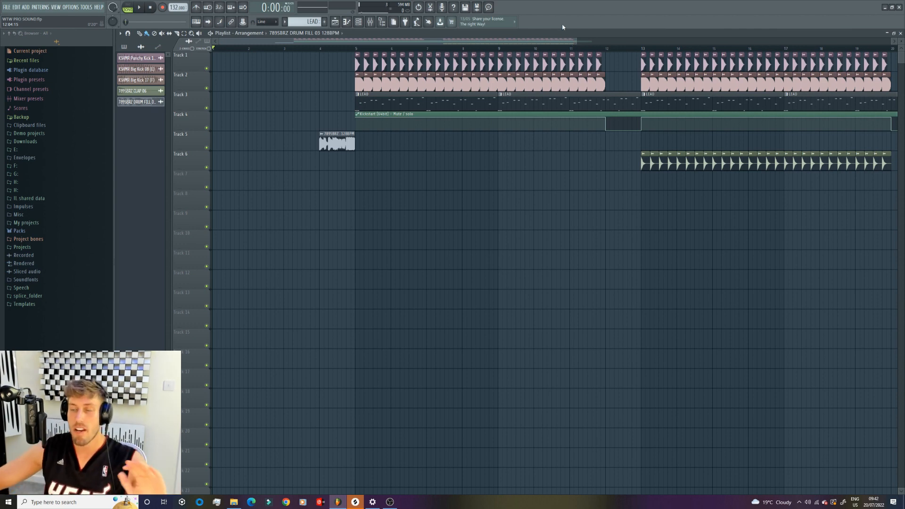
{"action": "left_click_drag", "start_coordinate": [577, 42], "coordinate": [754, 47]}
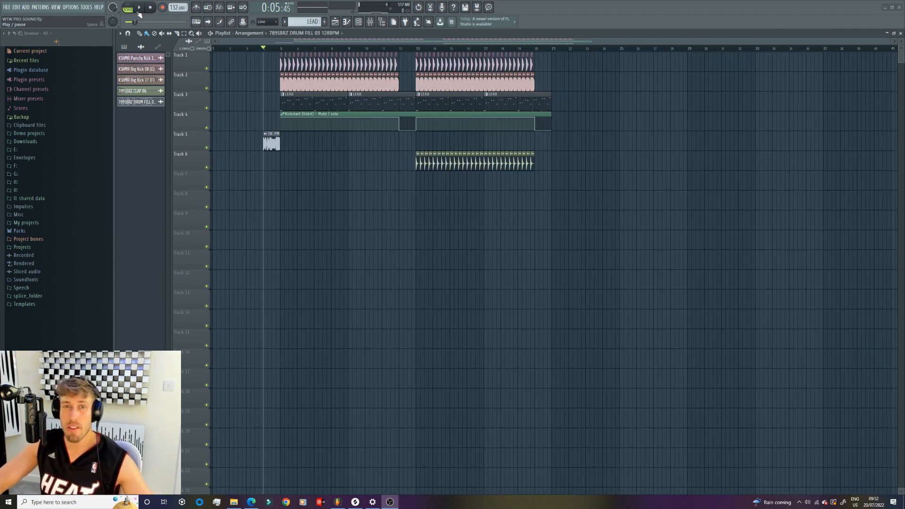
Play the arrangement from before the first drop, jump to the second section at bar 13, and stop playback
{"action": "left_click", "coordinate": [139, 12]}
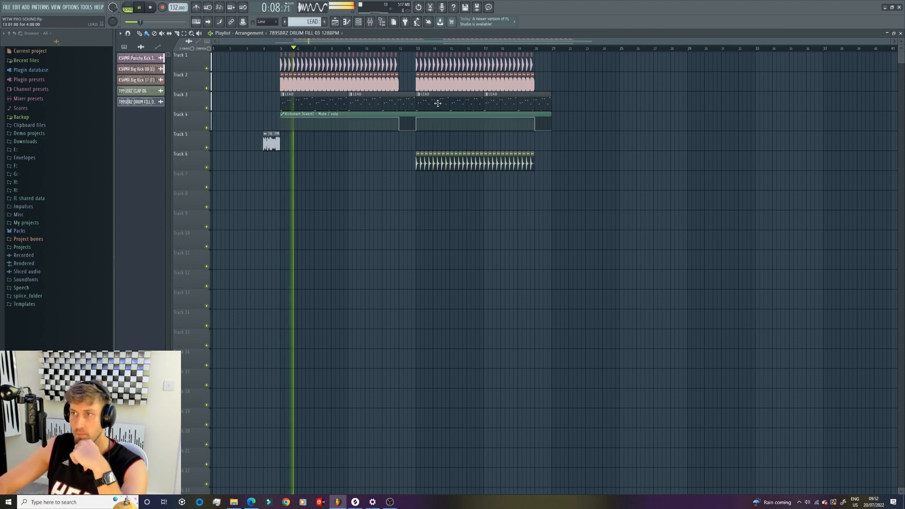
{"action": "left_click", "coordinate": [417, 50]}
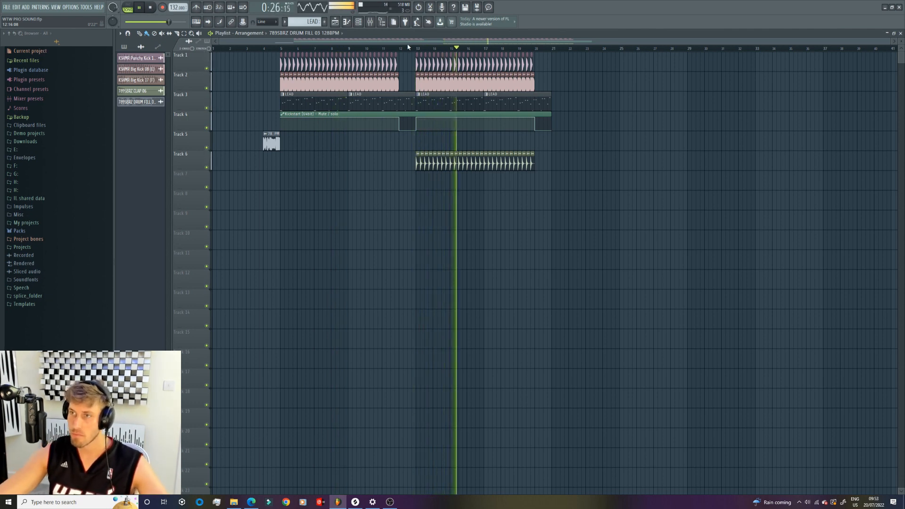
{"action": "key", "text": "space"}
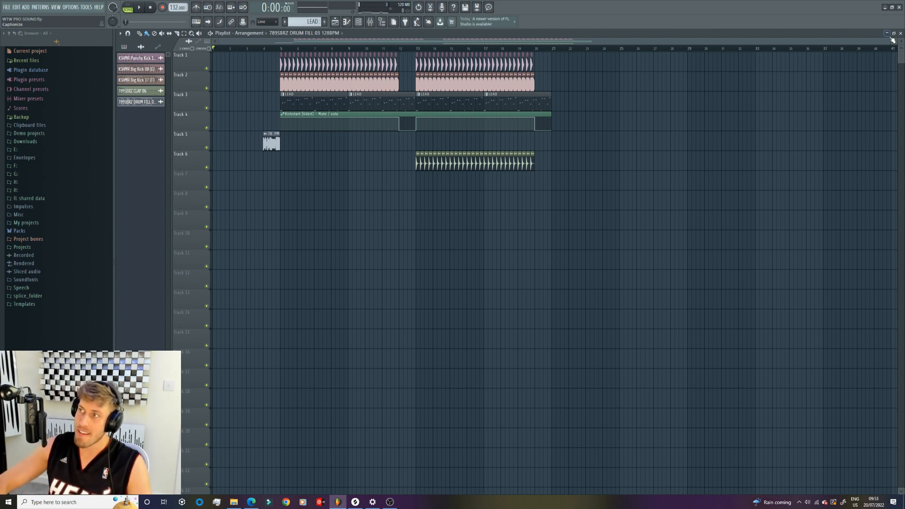
Play the first drop again from bar 5 in the playlist and stop playback
{"action": "left_click", "coordinate": [886, 33]}
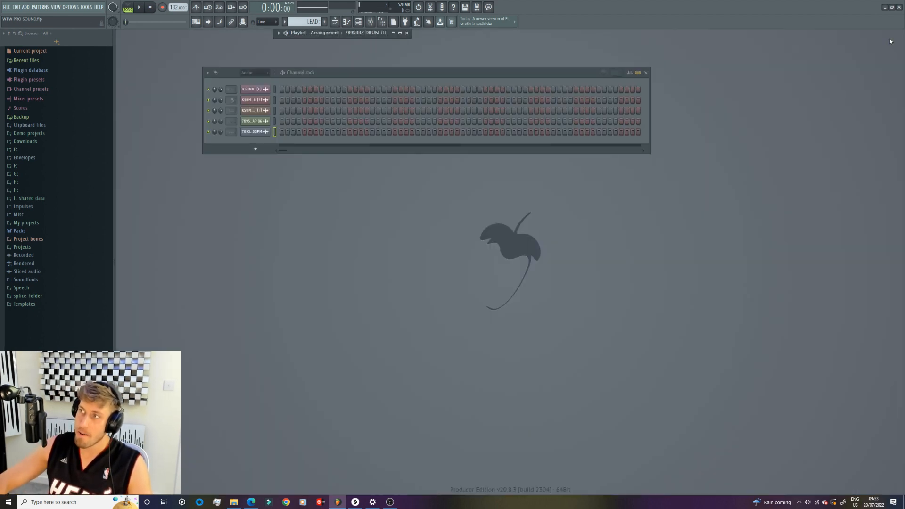
{"action": "double_click", "coordinate": [308, 34]}
{"action": "left_click", "coordinate": [282, 48]}
{"action": "key", "text": "space"}
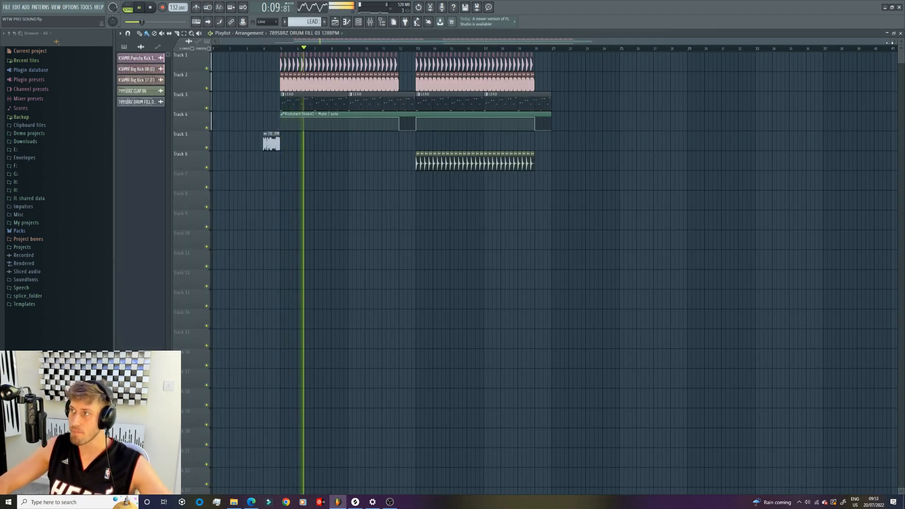
{"action": "left_click_drag", "start_coordinate": [893, 41], "coordinate": [673, 52]}
{"action": "key", "text": "space"}
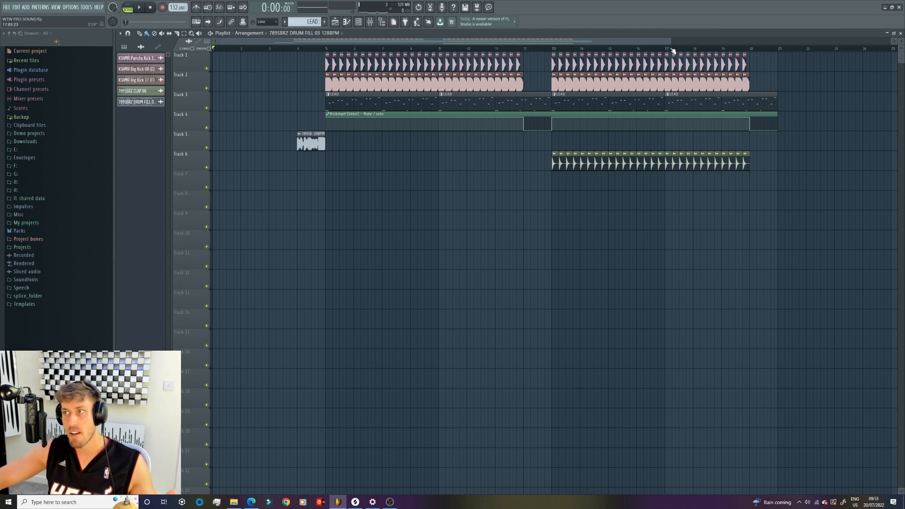
Set a playlist time selection from bar 5 to bar 9 to loop the start of the first drop
{"action": "left_click_drag", "start_coordinate": [671, 41], "coordinate": [657, 43]}
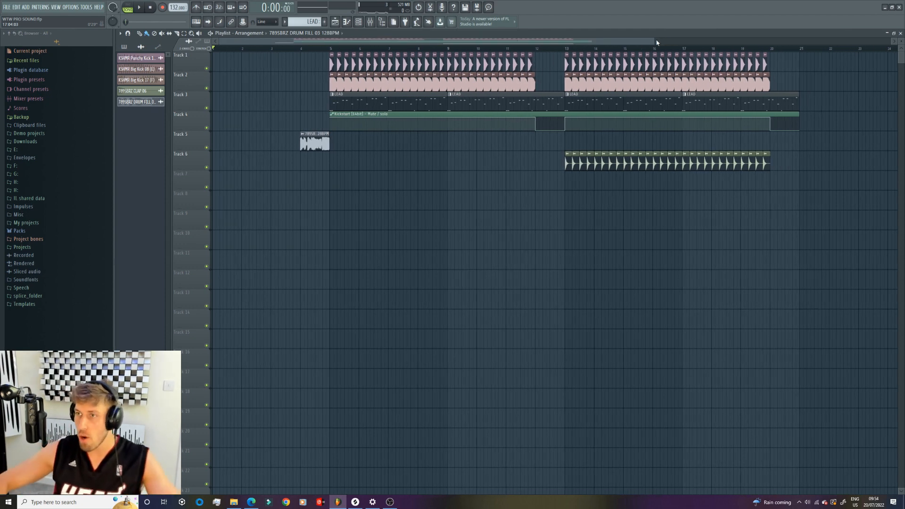
{"action": "left_click", "coordinate": [334, 49]}
{"action": "left_click_drag", "start_coordinate": [333, 49], "coordinate": [448, 48]}
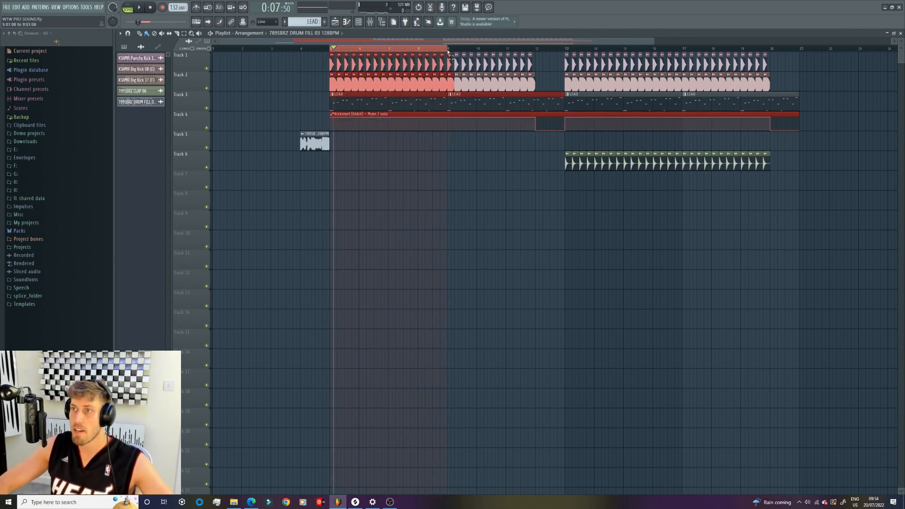
Open the Serum instrument of the LEAD pattern and check its reverb macro
{"action": "double_click", "coordinate": [414, 104]}
{"action": "left_click", "coordinate": [358, 22]}
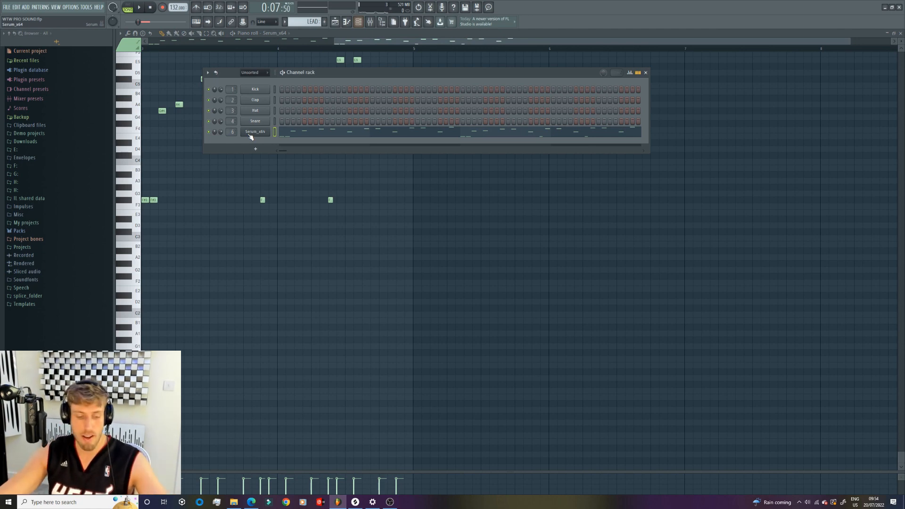
{"action": "left_click", "coordinate": [250, 135]}
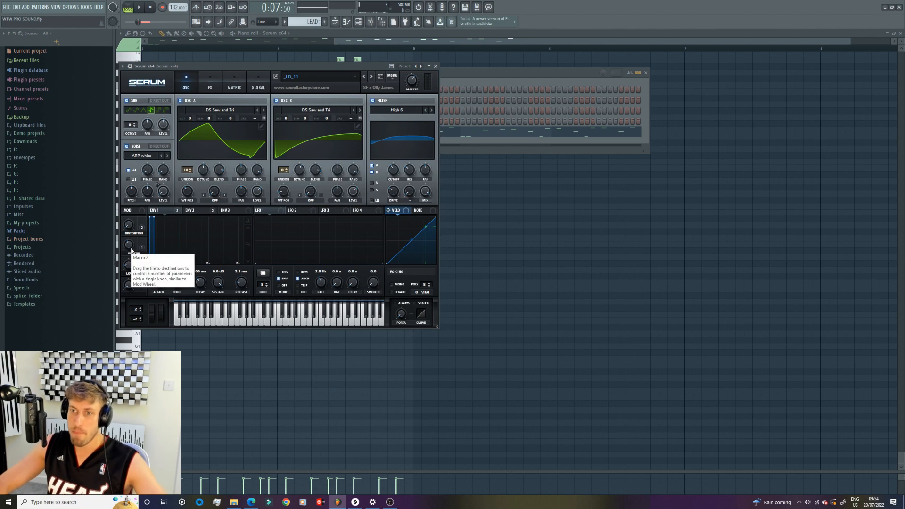
{"action": "left_click_drag", "start_coordinate": [131, 248], "coordinate": [130, 250]}
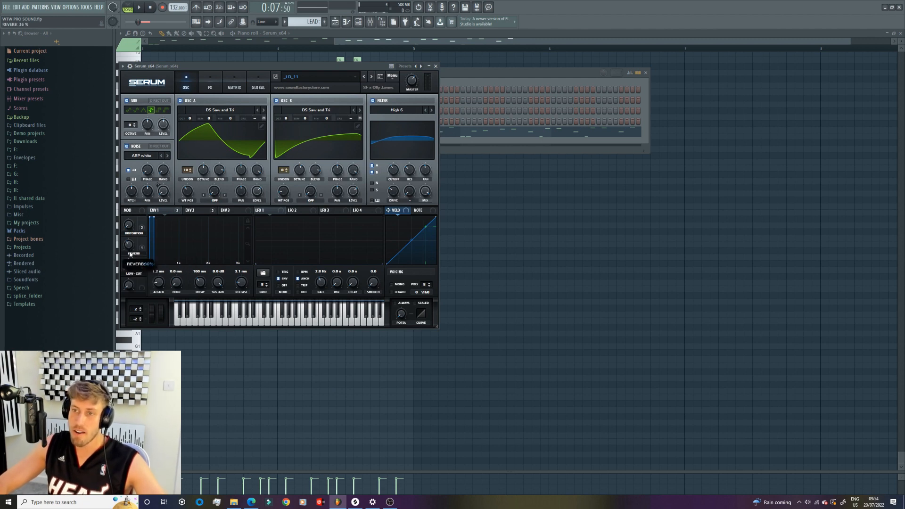
Load ArtsAcoustic Reverb into effect slot 5 of the Serum_x64 mixer track
{"action": "left_click", "coordinate": [363, 22]}
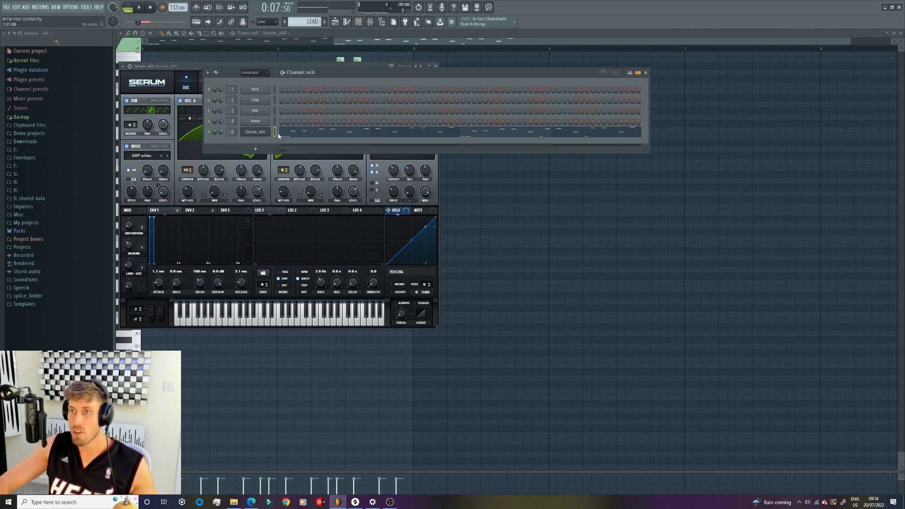
{"action": "left_click", "coordinate": [371, 23]}
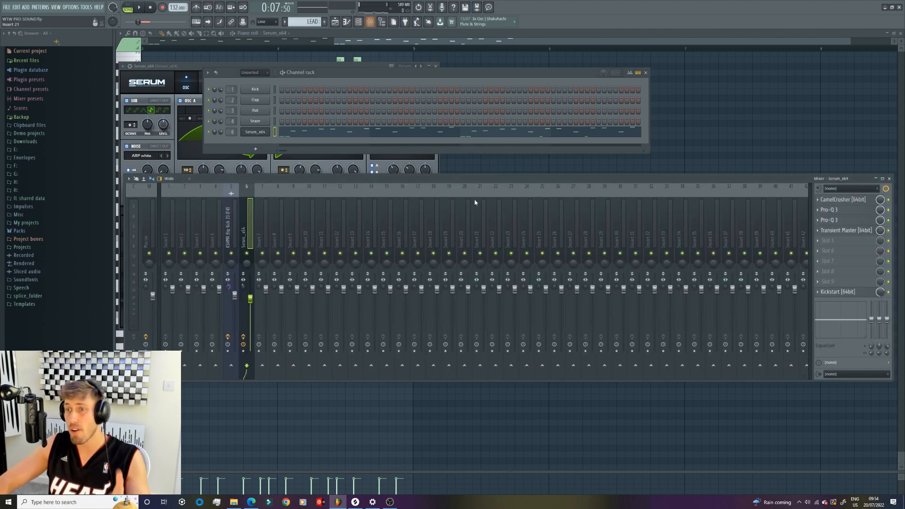
{"action": "left_click", "coordinate": [838, 243]}
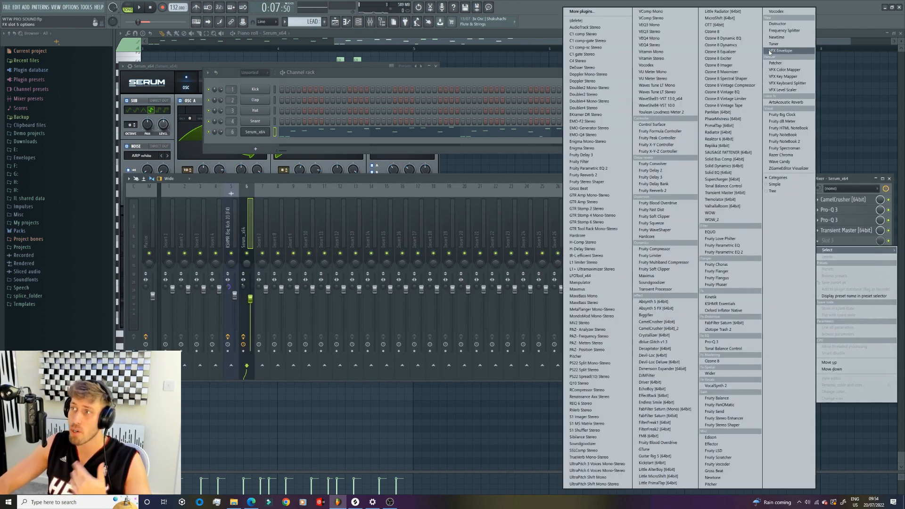
{"action": "left_click", "coordinate": [787, 102]}
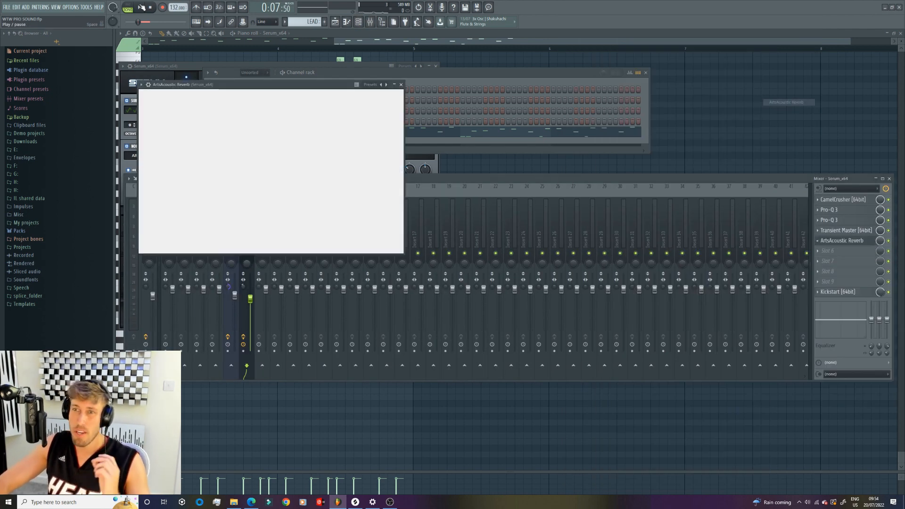
Start pattern playback and load the W&W REVERB 2 preset in ArtsAcoustic Reverb
{"action": "left_click", "coordinate": [143, 9]}
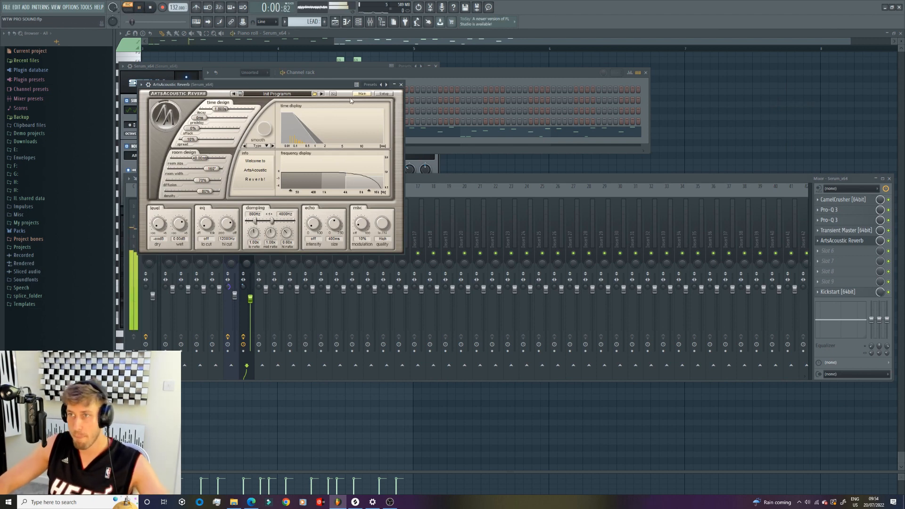
{"action": "left_click", "coordinate": [315, 94]}
{"action": "left_click", "coordinate": [334, 102]}
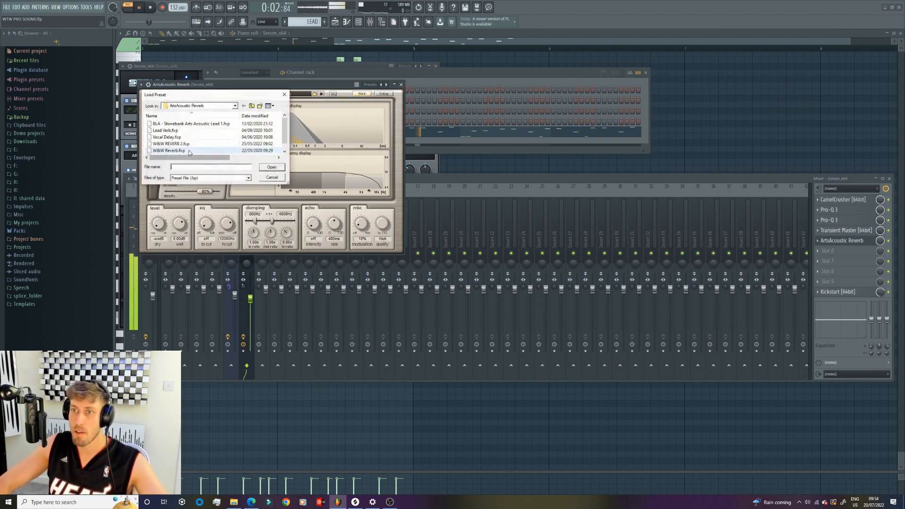
{"action": "double_click", "coordinate": [189, 145]}
Lower the reverb's wet level by ear, set its low cut to 477 Hz, reduce the high cut, and stop playback
{"action": "scroll", "coordinate": [184, 228], "scroll_direction": "up", "scroll_amount": 3}
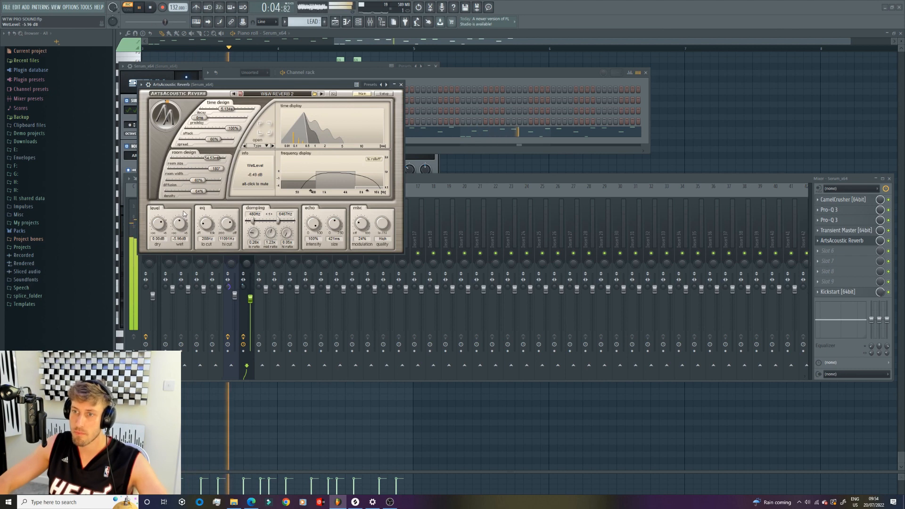
{"action": "left_click_drag", "start_coordinate": [184, 228], "coordinate": [184, 229]}
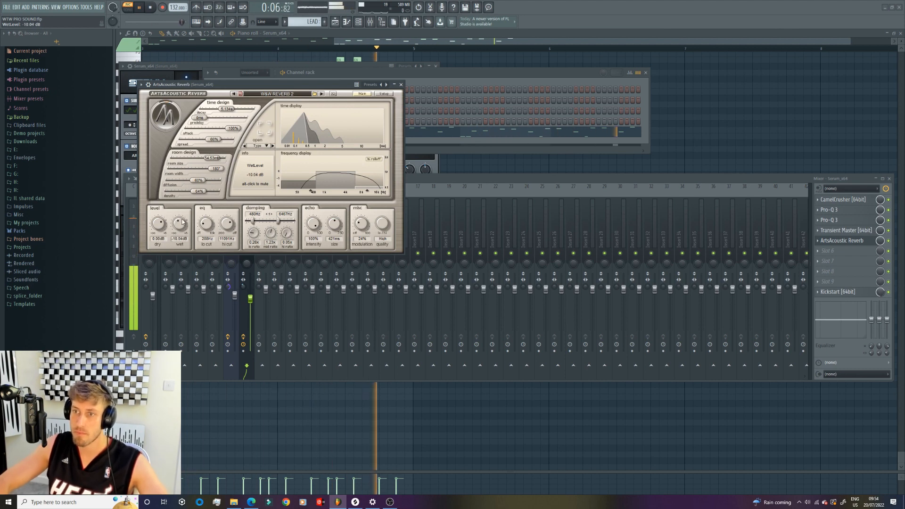
{"action": "left_click", "coordinate": [151, 11]}
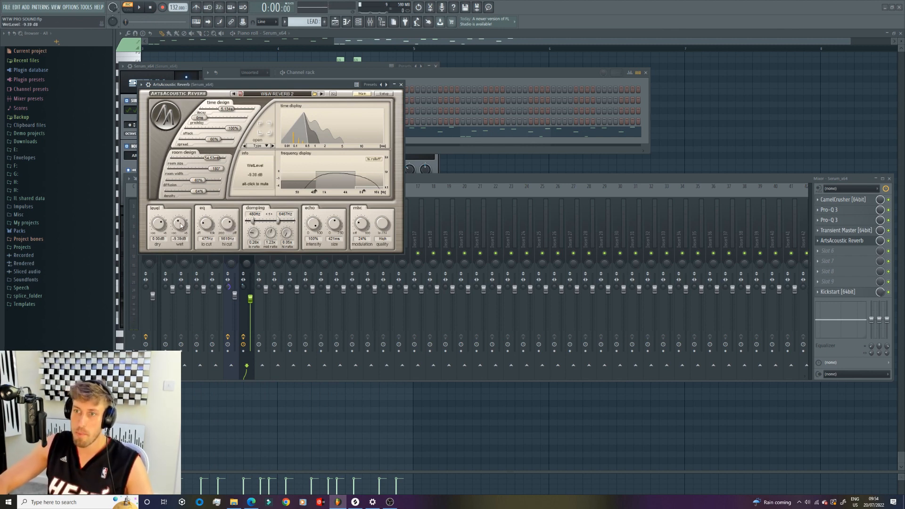
Create an automation clip for the reverb's last tweaked parameter, WetLevel
{"action": "left_click", "coordinate": [86, 8]}
{"action": "mouse_move", "coordinate": [108, 95]}
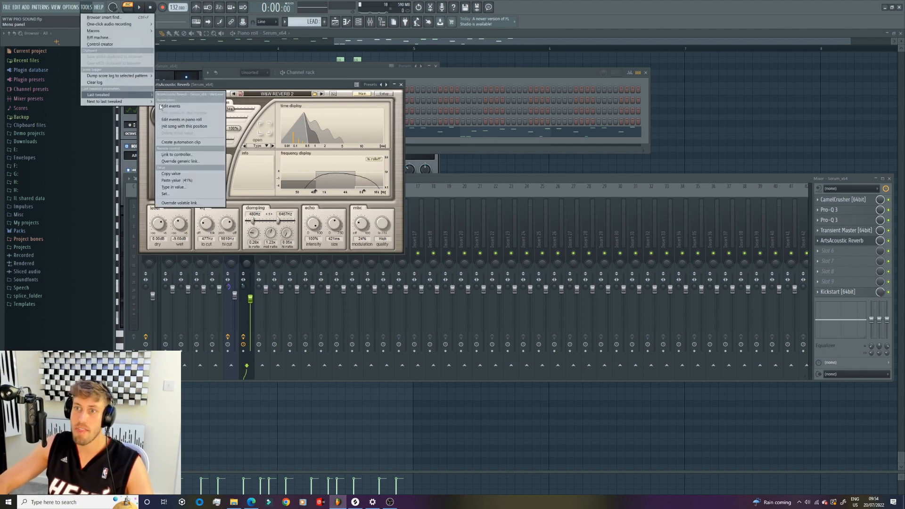
{"action": "left_click", "coordinate": [218, 142]}
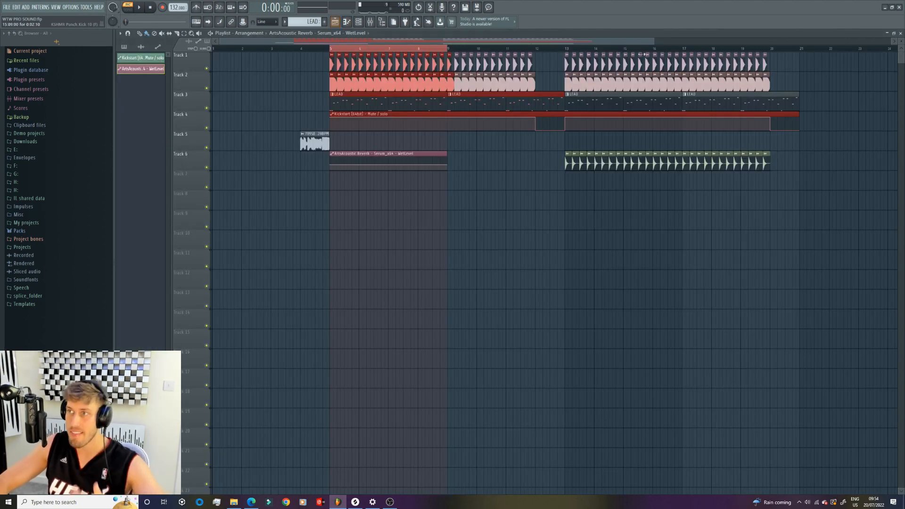
Copy the WetLevel clip's starting value, add a point one beat into the clip, and paste the value onto it
{"action": "left_click_drag", "start_coordinate": [653, 38], "coordinate": [407, 38]}
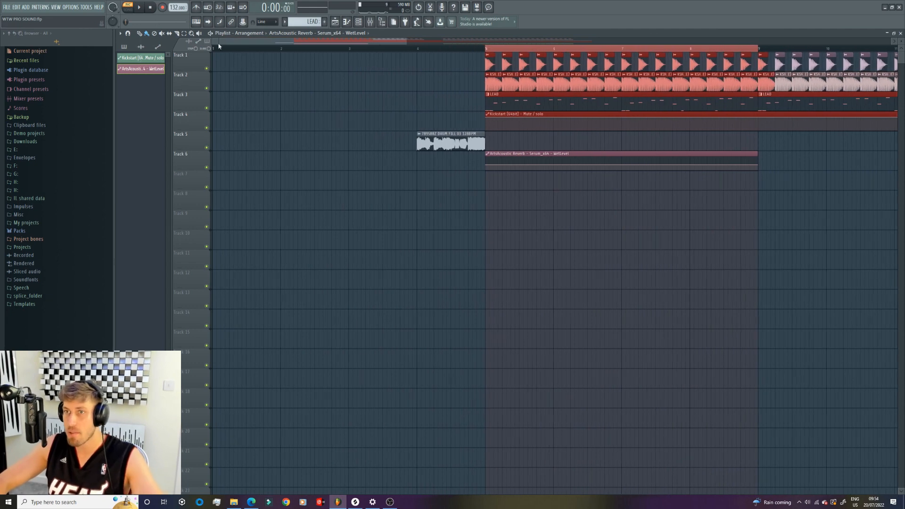
{"action": "left_click_drag", "start_coordinate": [220, 40], "coordinate": [290, 41]}
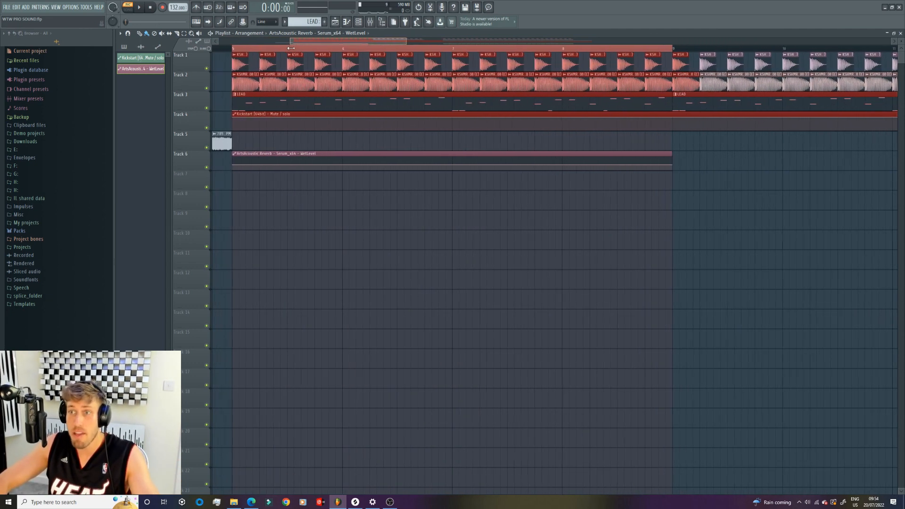
{"action": "right_click", "coordinate": [238, 165]}
{"action": "left_click", "coordinate": [255, 277]}
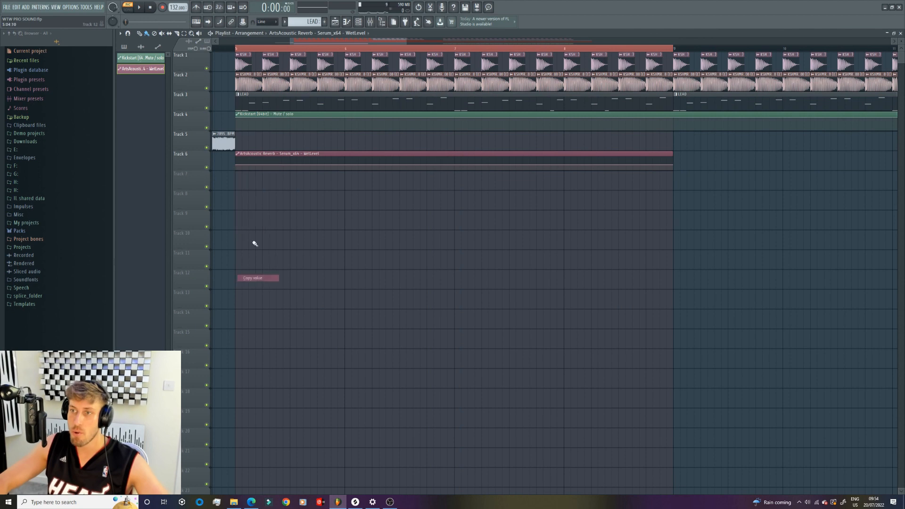
{"action": "right_click", "coordinate": [263, 166]}
{"action": "right_click", "coordinate": [263, 165]}
{"action": "left_click", "coordinate": [286, 286]}
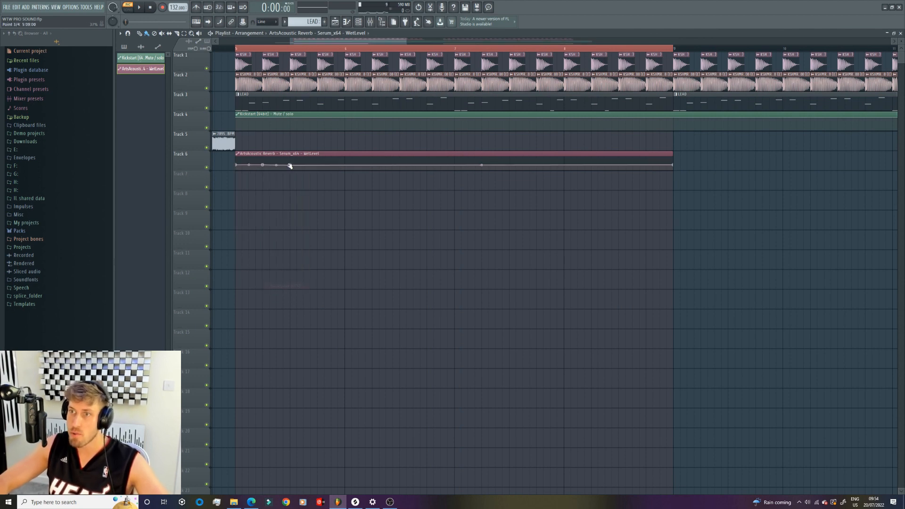
Raise the next automation point just before half a bar, then add a point below it with the pasted 41% value for an instant drop
{"action": "left_click_drag", "start_coordinate": [290, 165], "coordinate": [285, 156]}
{"action": "right_click", "coordinate": [283, 166]}
{"action": "right_click", "coordinate": [284, 166]}
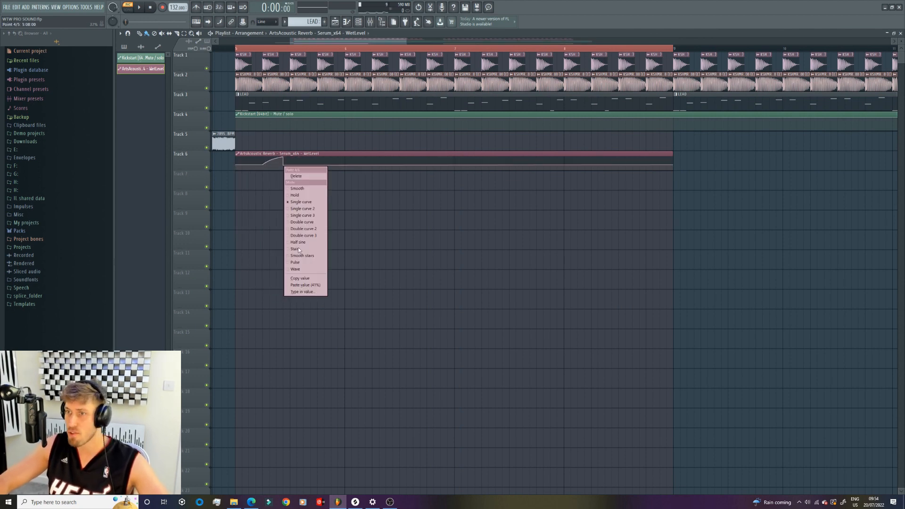
{"action": "left_click", "coordinate": [314, 286]}
Mute the kick tracks, Track 1 and Track 2, and play the lead with its reverb automation from bar 5
{"action": "left_click", "coordinate": [208, 89]}
{"action": "left_click", "coordinate": [211, 72]}
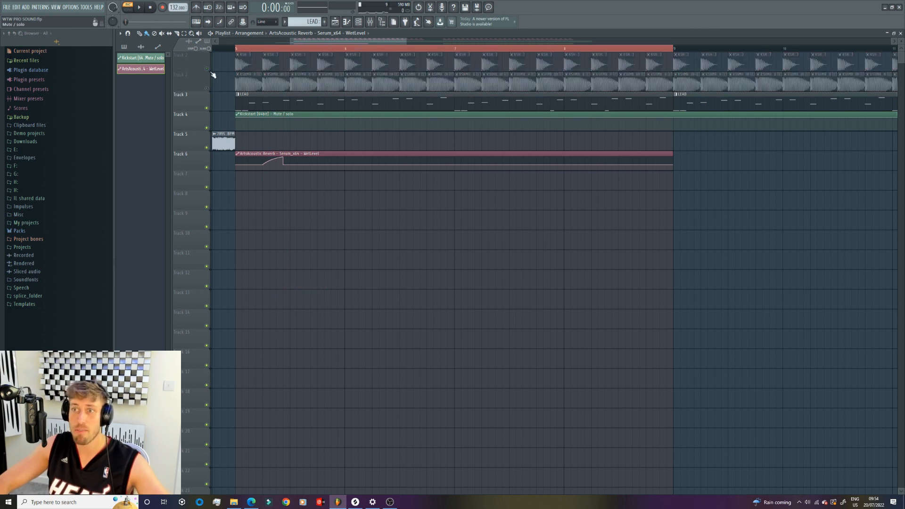
{"action": "left_click", "coordinate": [236, 49]}
{"action": "key", "text": "space"}
{"action": "key", "text": "space"}
{"action": "key", "text": "space"}
Bend the WetLevel ramp so it rises slowly at first and steeply at the end, and replay it from bar 5
{"action": "left_click_drag", "start_coordinate": [272, 159], "coordinate": [272, 163]}
{"action": "key", "text": "space"}
{"action": "key", "text": "space"}
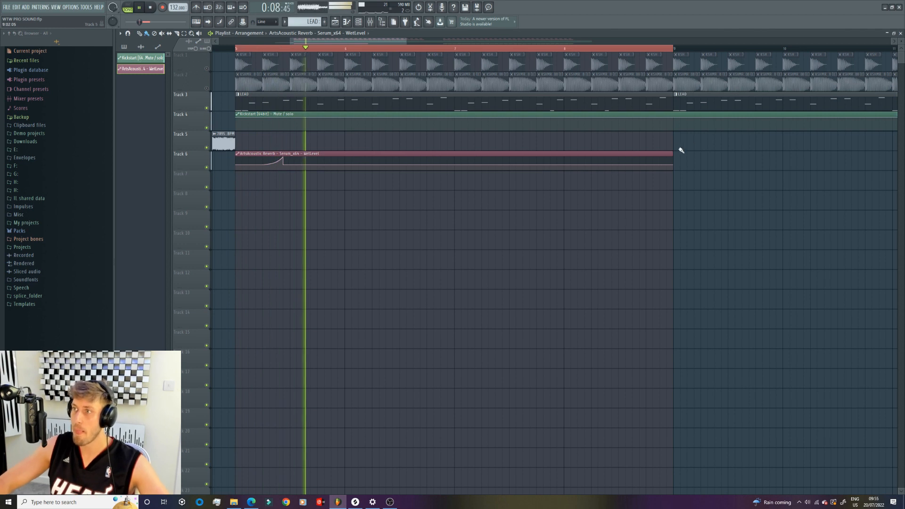
Trim the WetLevel clip to half a bar and repeat it back to back so four clips fill bars 5 and 6
{"action": "mouse_move", "coordinate": [673, 153]}
{"action": "left_mouse_down"}
{"action": "mouse_move", "coordinate": [283, 158]}
{"action": "mouse_move", "coordinate": [599, 151]}
{"action": "left_mouse_up"}
{"action": "key", "text": "space"}
{"action": "key", "text": "space"}
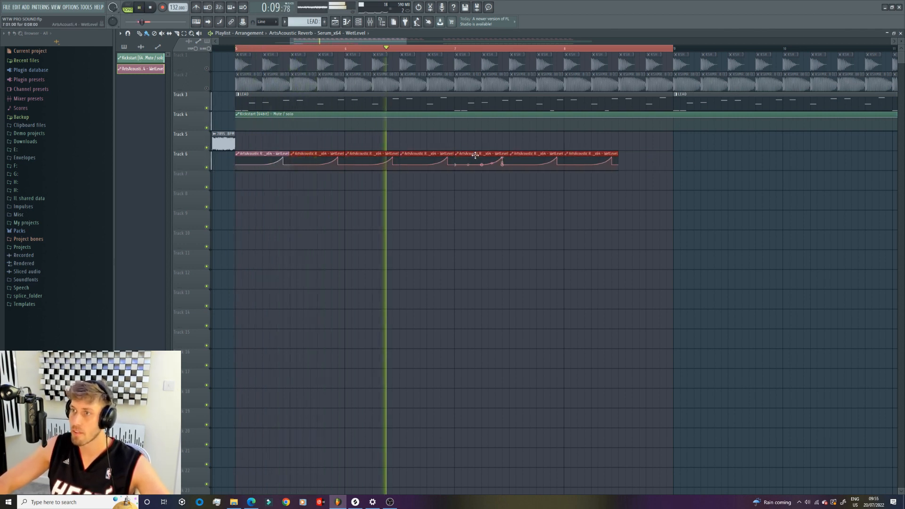
{"action": "key", "text": "space"}
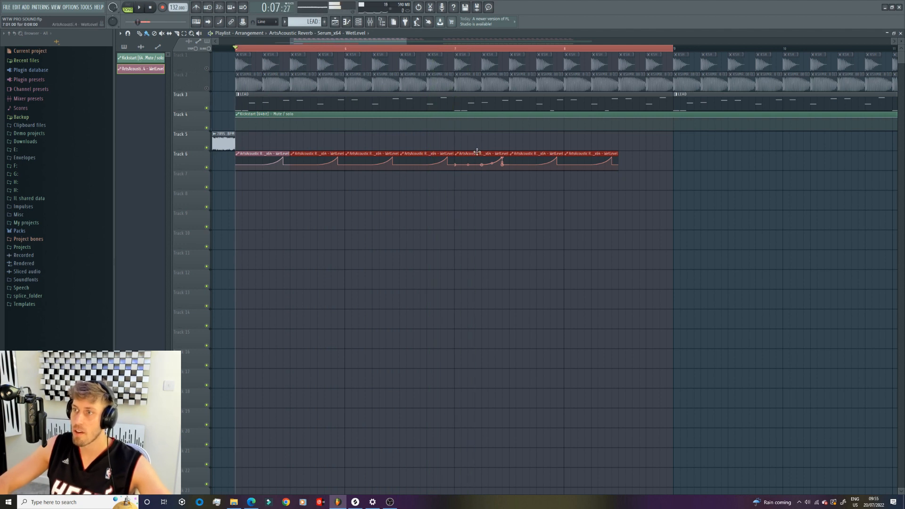
{"action": "right_click", "coordinate": [477, 153]}
{"action": "right_click", "coordinate": [537, 160]}
{"action": "right_click", "coordinate": [582, 162]}
{"action": "right_click", "coordinate": [433, 163]}
{"action": "left_click", "coordinate": [407, 158]}
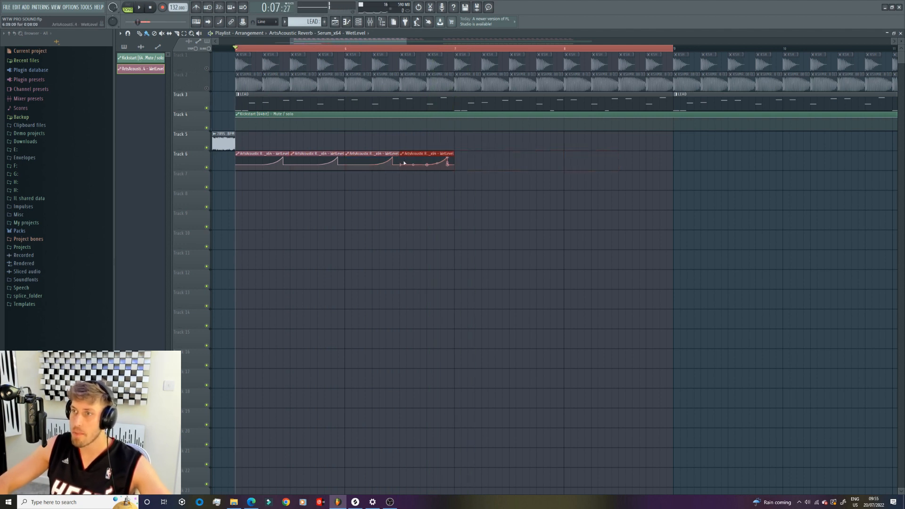
Make the fourth WetLevel clip unique and delete its early drop point so the ramp rises to the clip's end
{"action": "left_click", "coordinate": [402, 154]}
{"action": "left_click", "coordinate": [424, 214]}
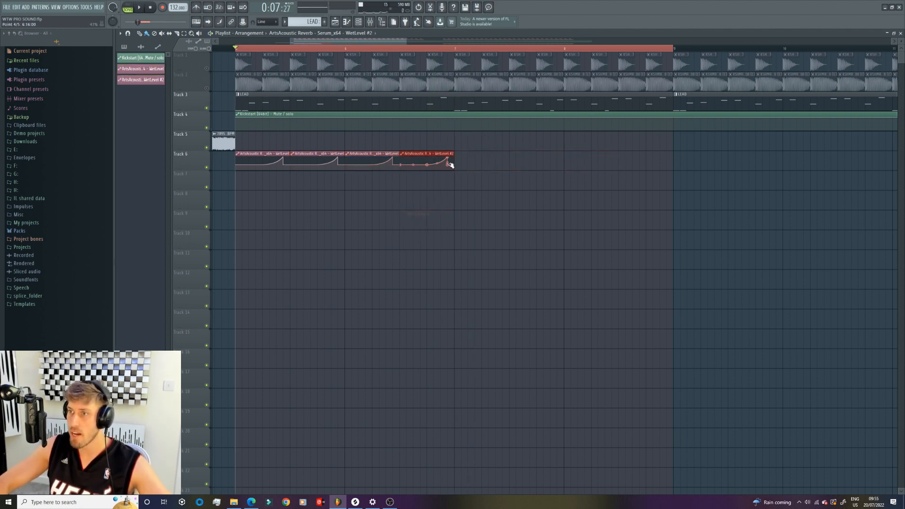
{"action": "right_click", "coordinate": [450, 164]}
{"action": "left_click", "coordinate": [459, 175]}
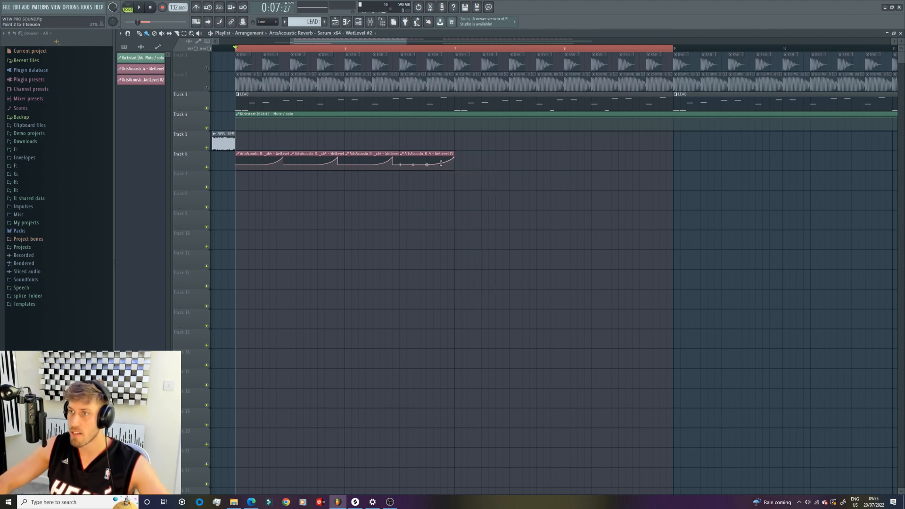
Play through the four reverb clips and paste the copied 41% value onto the unique clip's point at bar 7
{"action": "key", "text": "space"}
{"action": "left_click_drag", "start_coordinate": [401, 43], "coordinate": [402, 44]}
{"action": "left_click", "coordinate": [404, 48]}
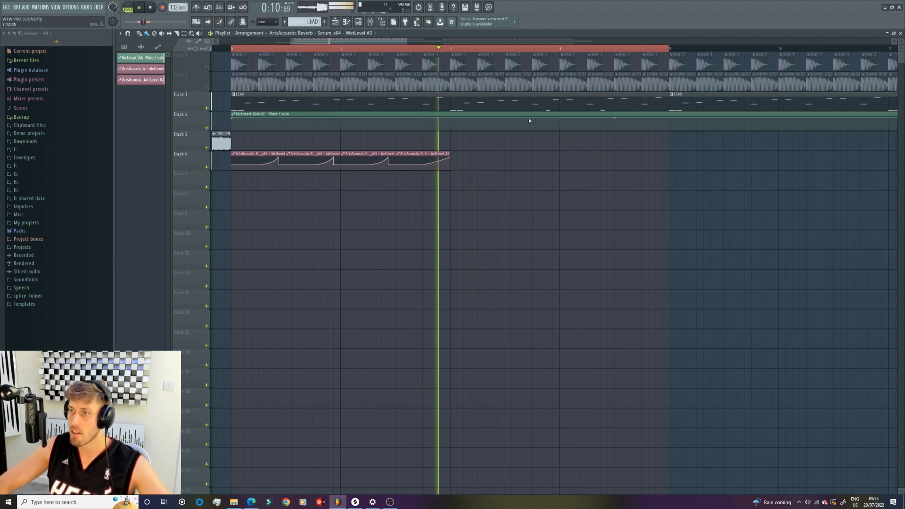
{"action": "key", "text": "space"}
{"action": "right_click", "coordinate": [450, 169]}
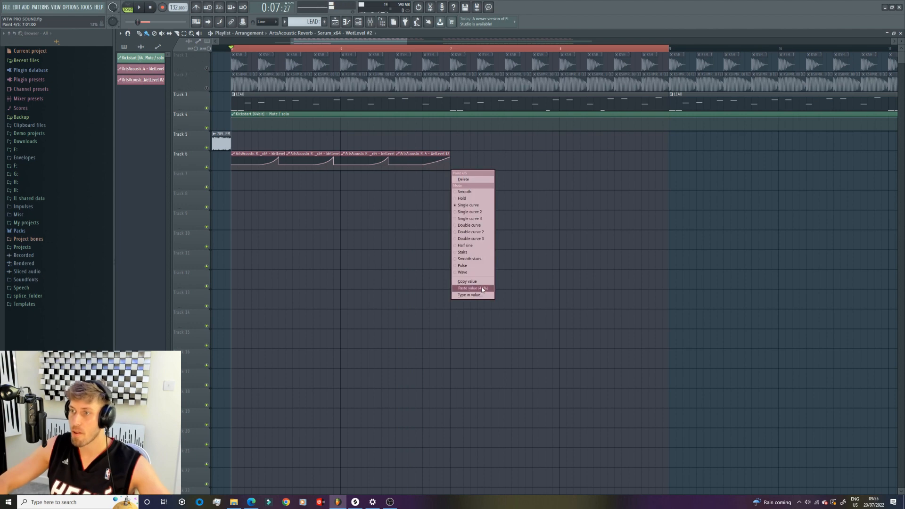
{"action": "left_click", "coordinate": [484, 289]}
Lay half-bar WetLevel clips back to back on Track 7 from bar 5 up to bar 21, leaving bar 12 empty
{"action": "left_click", "coordinate": [454, 159]}
{"action": "key", "text": "ctrl+b"}
{"action": "key", "text": "ctrl+b"}
{"action": "key", "text": "ctrl+b"}
{"action": "key", "text": "ctrl+b"}
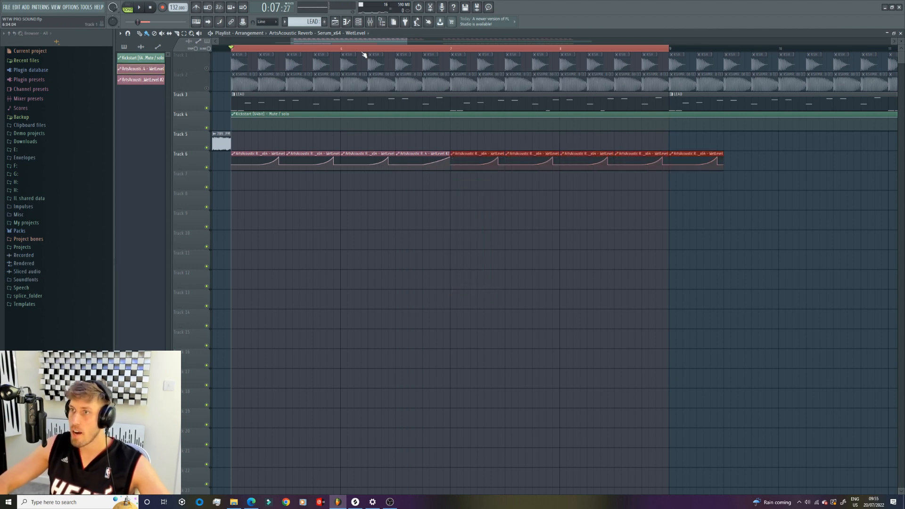
{"action": "left_click_drag", "start_coordinate": [406, 44], "coordinate": [734, 45]}
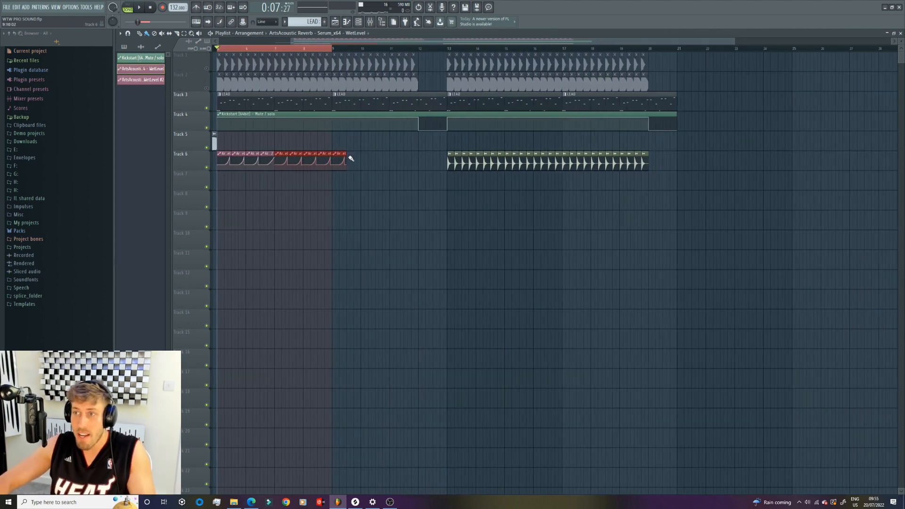
{"action": "mouse_move", "coordinate": [348, 159]}
{"action": "left_mouse_down"}
{"action": "mouse_move", "coordinate": [226, 171]}
{"action": "mouse_move", "coordinate": [487, 189]}
{"action": "mouse_move", "coordinate": [656, 184]}
{"action": "left_mouse_up"}
{"action": "left_click_drag", "start_coordinate": [445, 180], "coordinate": [423, 181]}
{"action": "key", "text": "Delete"}
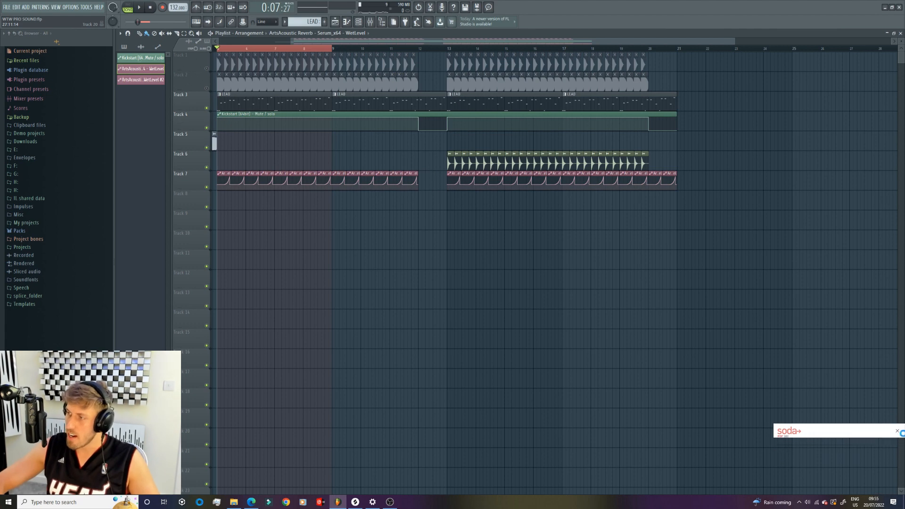
Clear the timeline selection and play the lead with Track 7's reverb automation muted and unmuted to compare
{"action": "left_click", "coordinate": [899, 411]}
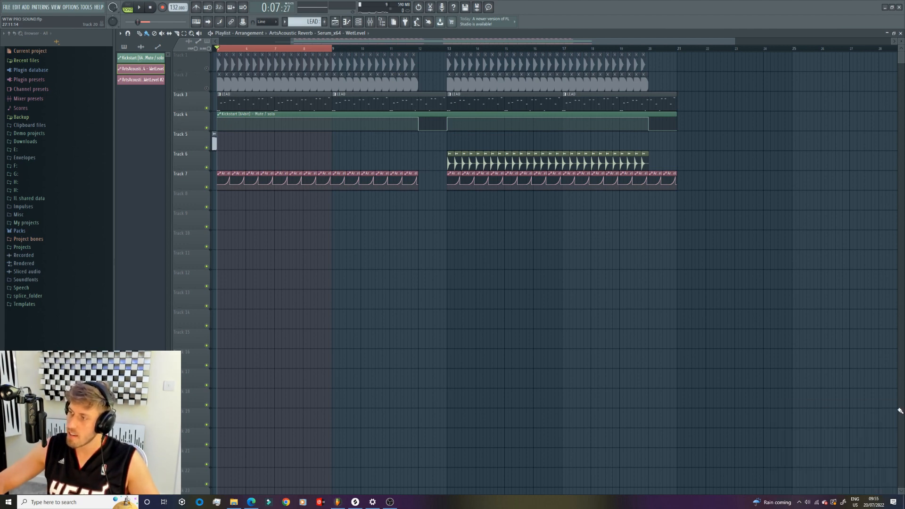
{"action": "left_click", "coordinate": [230, 49], "text": "ctrl"}
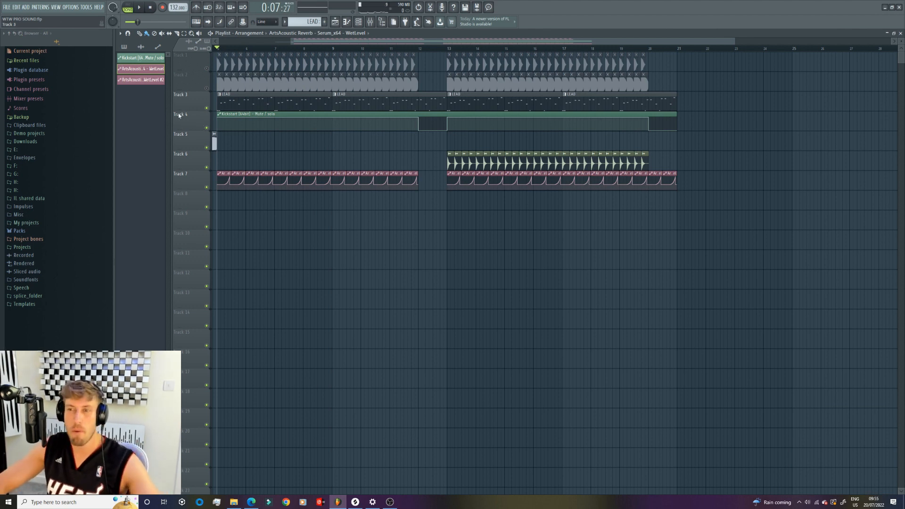
{"action": "key", "text": "space"}
{"action": "left_click", "coordinate": [207, 187]}
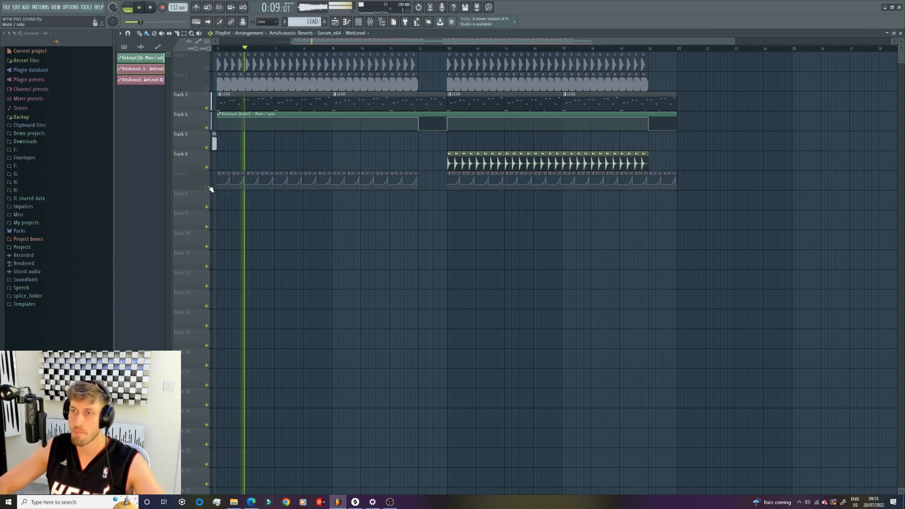
{"action": "left_click", "coordinate": [207, 187]}
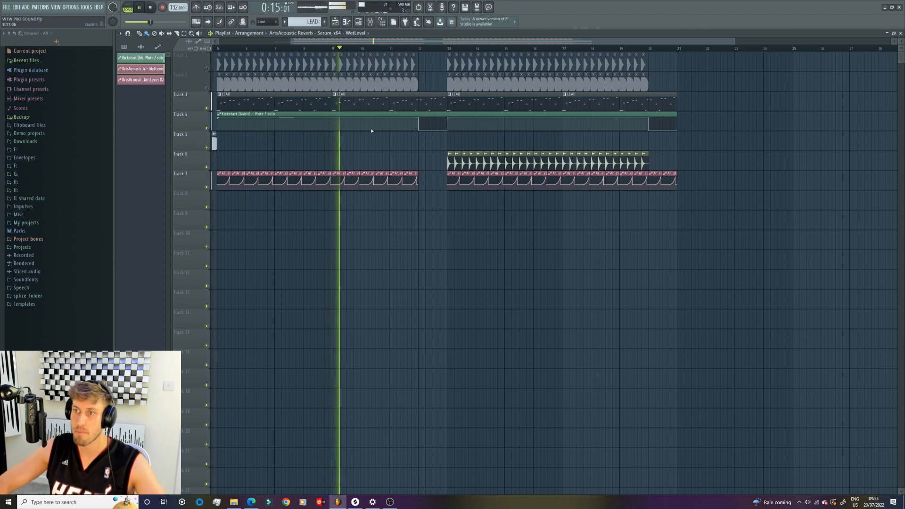
{"action": "key", "text": "space"}
Replace the last WetLevel clip before bar 9 with a WetLevel #2 clip on Track 6, trimmed to half a bar
{"action": "left_click_drag", "start_coordinate": [734, 39], "coordinate": [438, 40]}
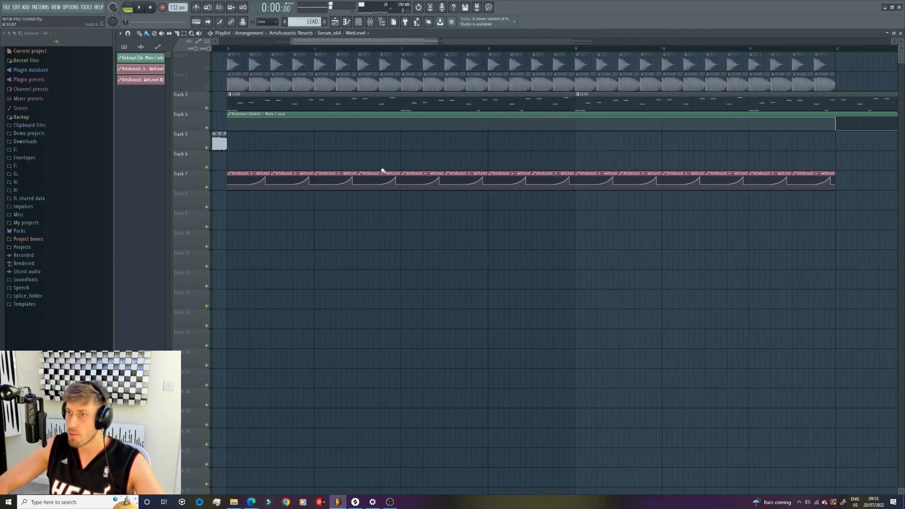
{"action": "right_click", "coordinate": [541, 175]}
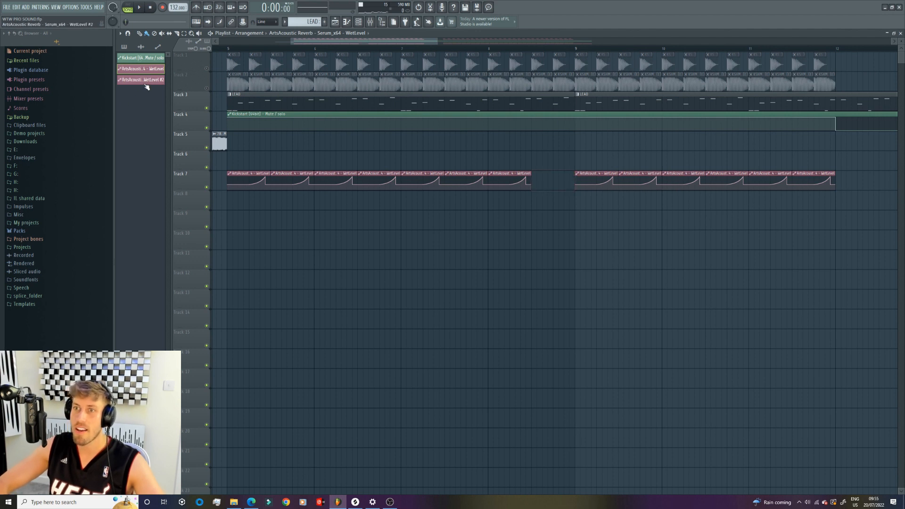
{"action": "left_click", "coordinate": [544, 160]}
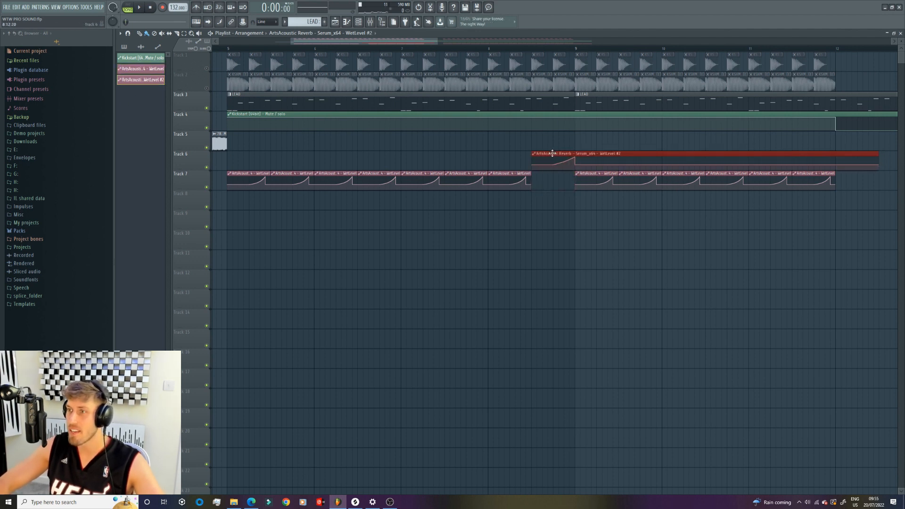
{"action": "left_click_drag", "start_coordinate": [879, 153], "coordinate": [566, 153]}
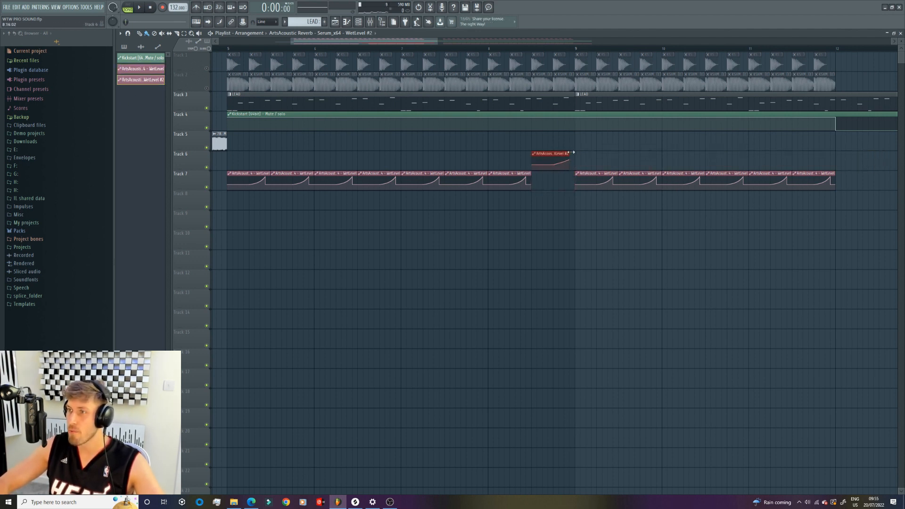
Replace the half-bar WetLevel clips just before bar 7 and bar 11 with WetLevel #2 clips on Track 6 while playing
{"action": "right_click", "coordinate": [376, 178]}
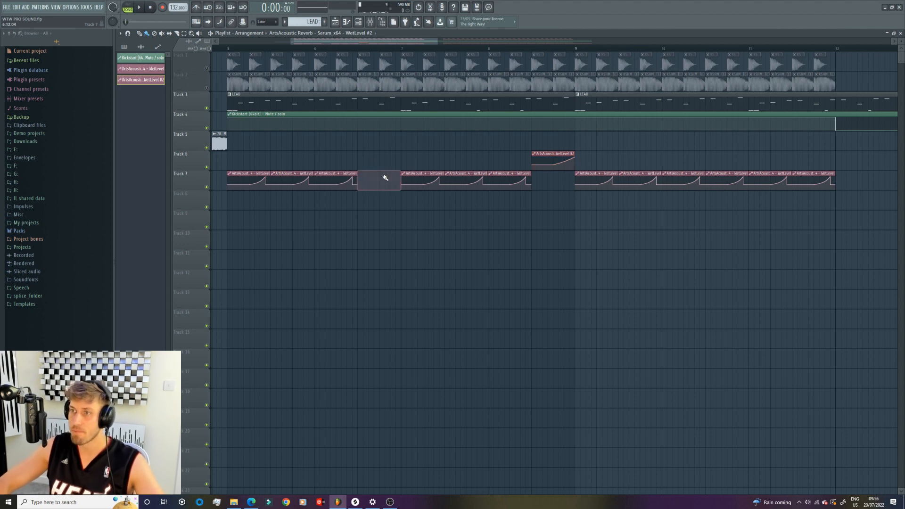
{"action": "key", "text": "space"}
{"action": "left_click", "coordinate": [370, 160]}
{"action": "left_click", "coordinate": [332, 49]}
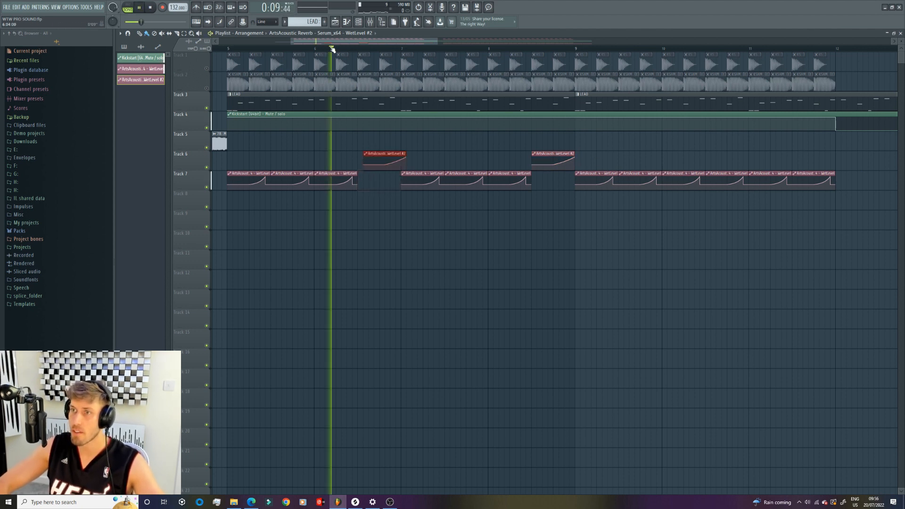
{"action": "left_click_drag", "start_coordinate": [395, 155], "coordinate": [390, 155]}
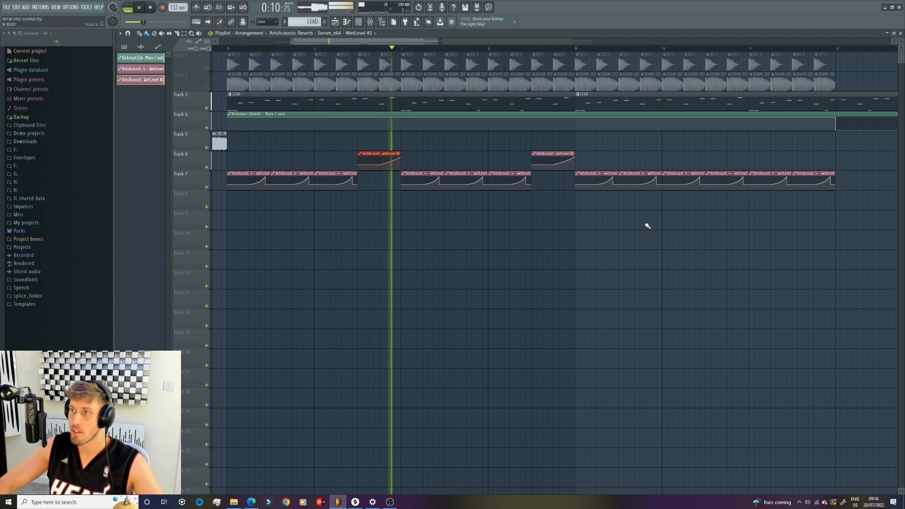
{"action": "left_click", "coordinate": [710, 161]}
{"action": "right_click", "coordinate": [726, 180]}
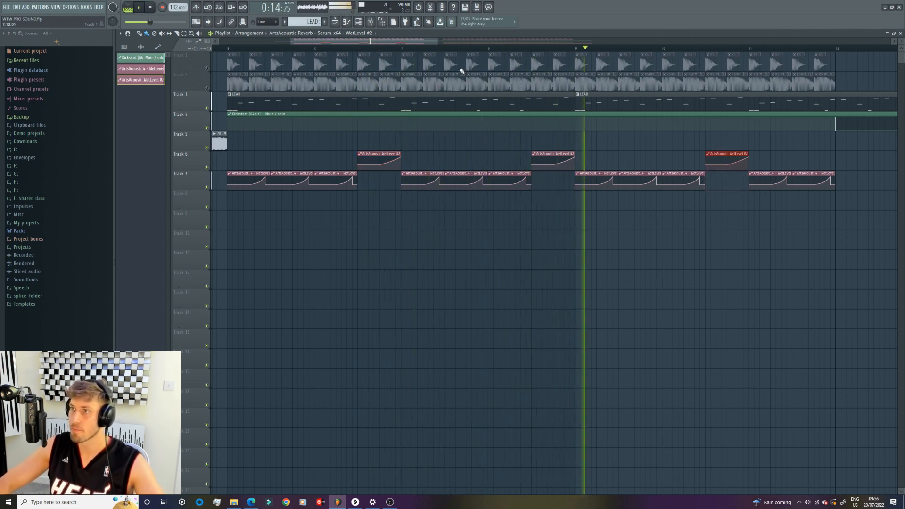
Place a WetLevel #2 clip at the start of bar 12 on Track 6 and make it unique
{"action": "left_click", "coordinate": [841, 160]}
{"action": "left_click_drag", "start_coordinate": [841, 159], "coordinate": [888, 158]}
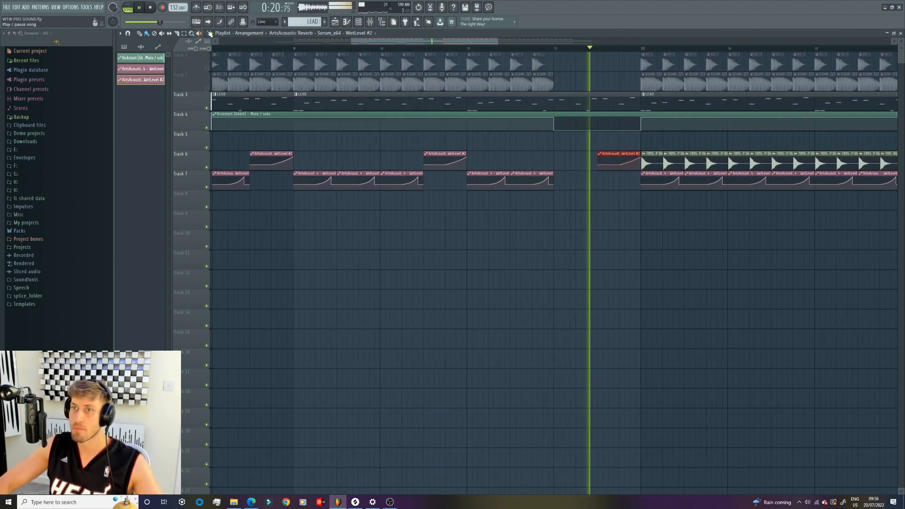
{"action": "key", "text": "space"}
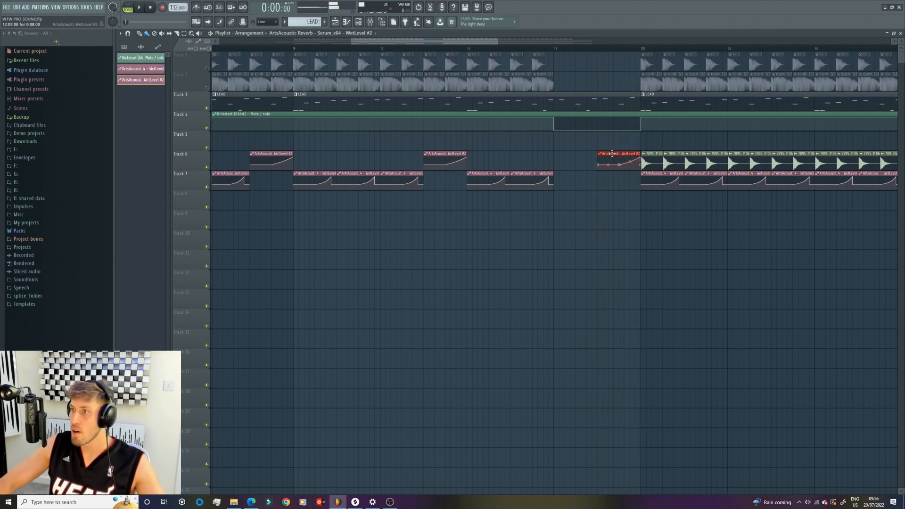
{"action": "left_click_drag", "start_coordinate": [612, 153], "coordinate": [573, 152]}
{"action": "left_click", "coordinate": [555, 154]}
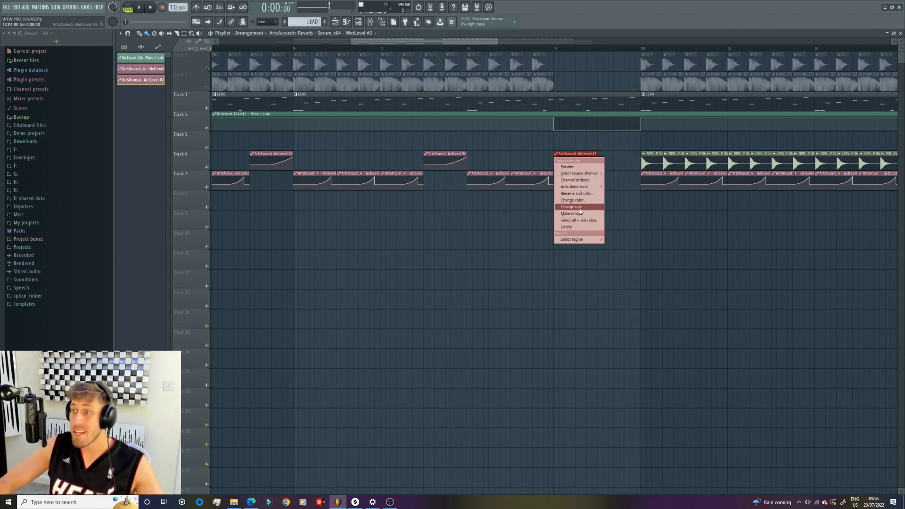
{"action": "left_click", "coordinate": [580, 213]}
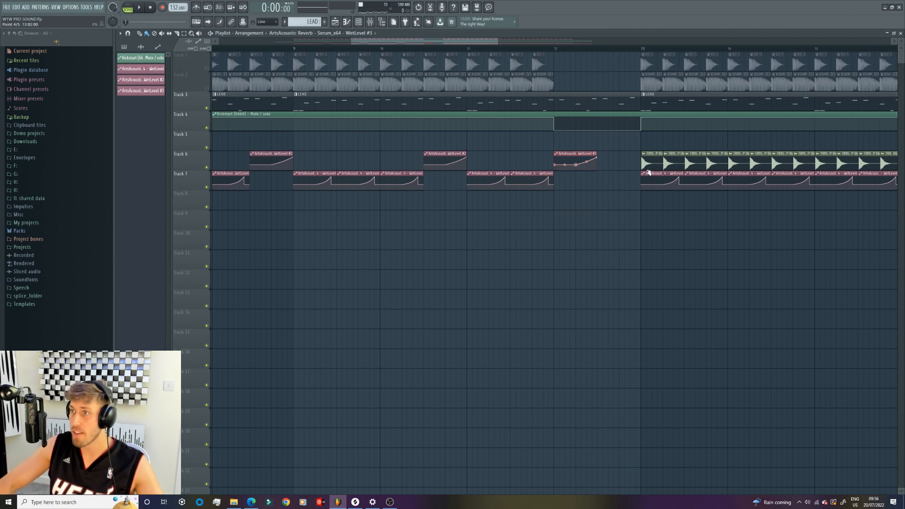
Extend the bar 12 clip to bar 13, reshape its points into one rise across the whole bar, and play it
{"action": "left_click_drag", "start_coordinate": [598, 153], "coordinate": [639, 162]}
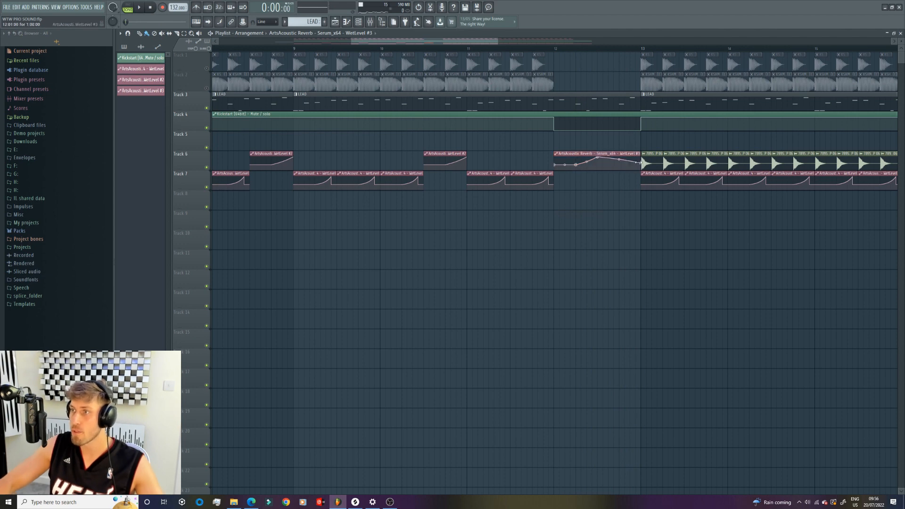
{"action": "right_click", "coordinate": [582, 165]}
{"action": "left_click", "coordinate": [591, 177]}
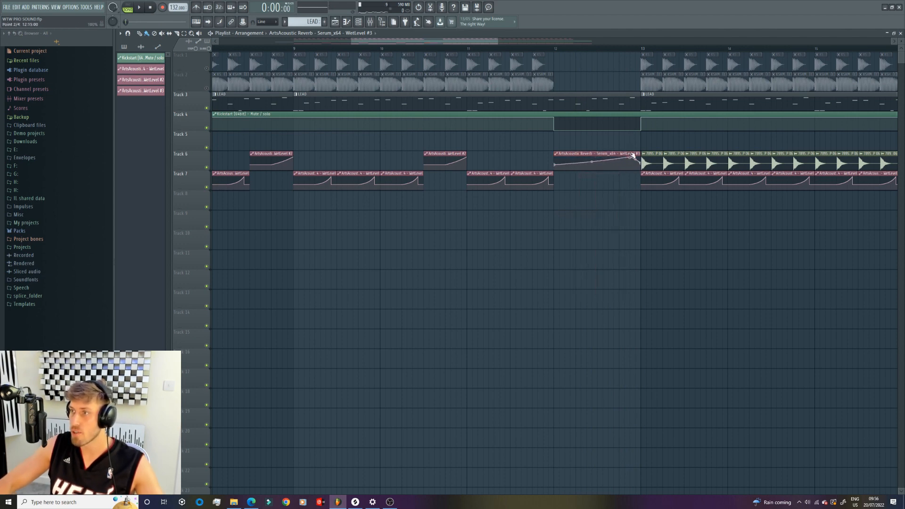
{"action": "left_click", "coordinate": [533, 48]}
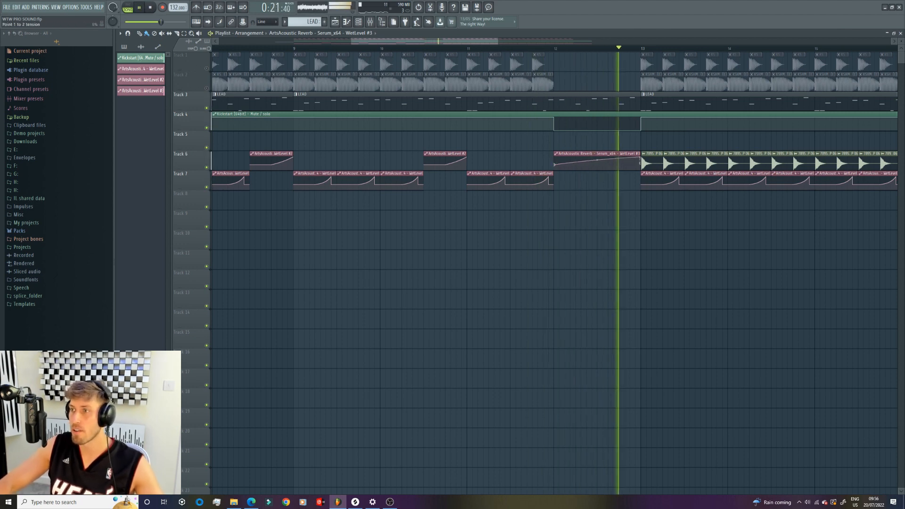
Replay the drop from its start and delete all WetLevel clips on Track 7 from bar 13 onward
{"action": "left_click_drag", "start_coordinate": [497, 40], "coordinate": [682, 40]}
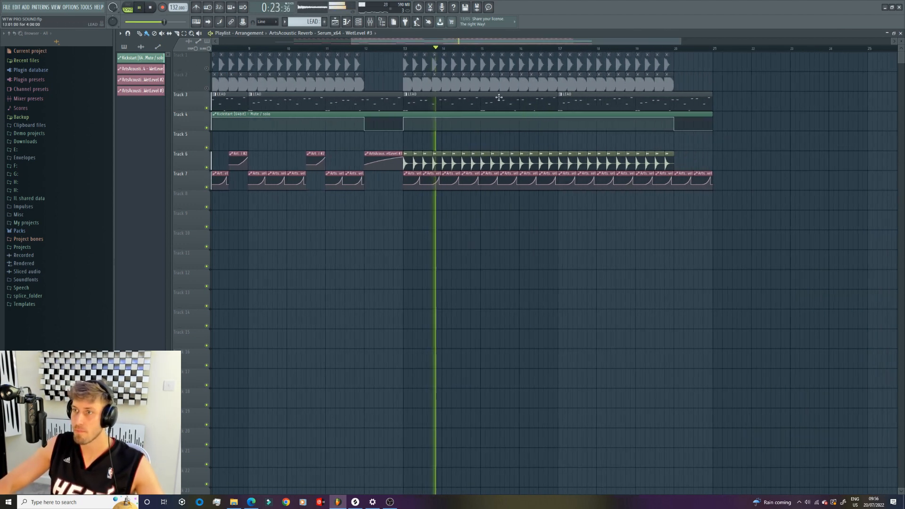
{"action": "left_click_drag", "start_coordinate": [403, 43], "coordinate": [366, 49]}
{"action": "left_click_drag", "start_coordinate": [224, 48], "coordinate": [195, 57]}
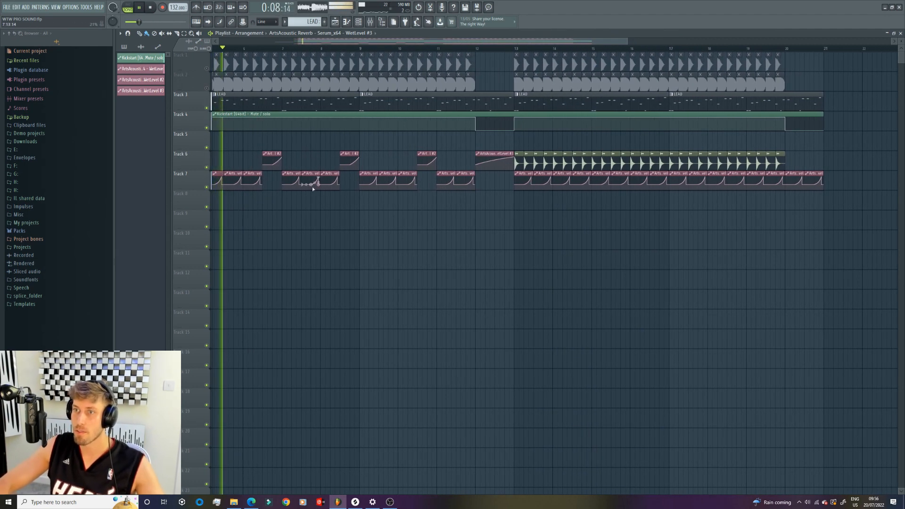
{"action": "left_click_drag", "start_coordinate": [533, 187], "coordinate": [845, 189]}
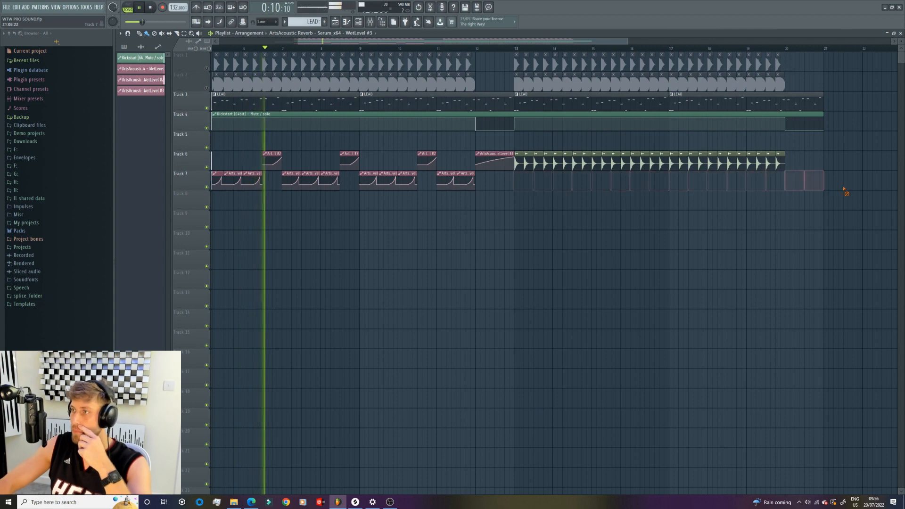
Move the Track 6 WetLevel clips down to Track 7, then duplicate the whole automation pattern from bars 5 to 13 after itself
{"action": "left_click", "coordinate": [183, 34]}
{"action": "left_click_drag", "start_coordinate": [495, 142], "coordinate": [232, 155]}
{"action": "scroll", "coordinate": [188, 160], "scroll_direction": "down", "scroll_amount": 1}
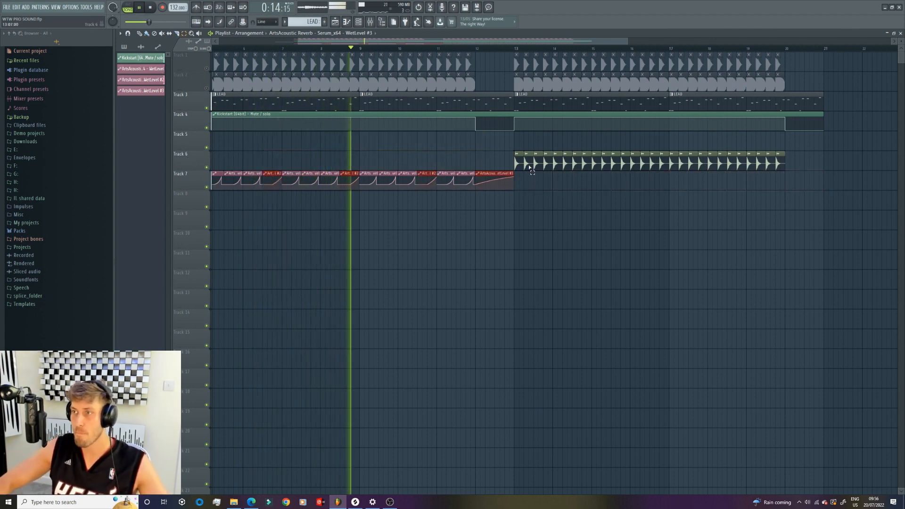
{"action": "left_click_drag", "start_coordinate": [520, 178], "coordinate": [137, 186]}
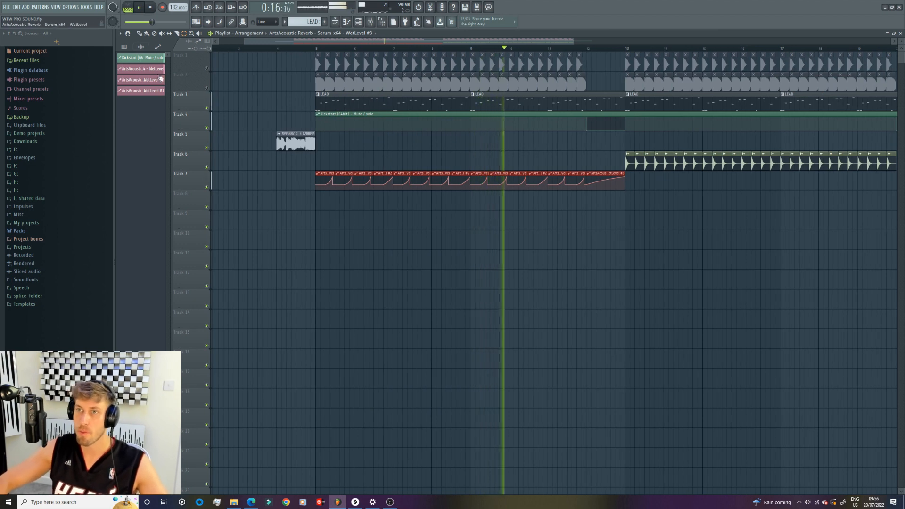
{"action": "key", "text": "ctrl+b"}
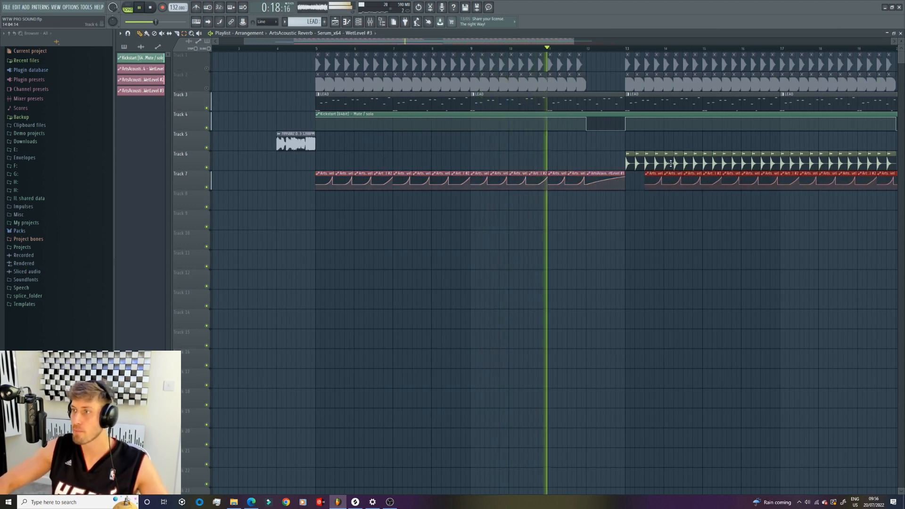
Stop playback and check the duplicated WetLevel automation across both halves of the drop
{"action": "key", "text": "space"}
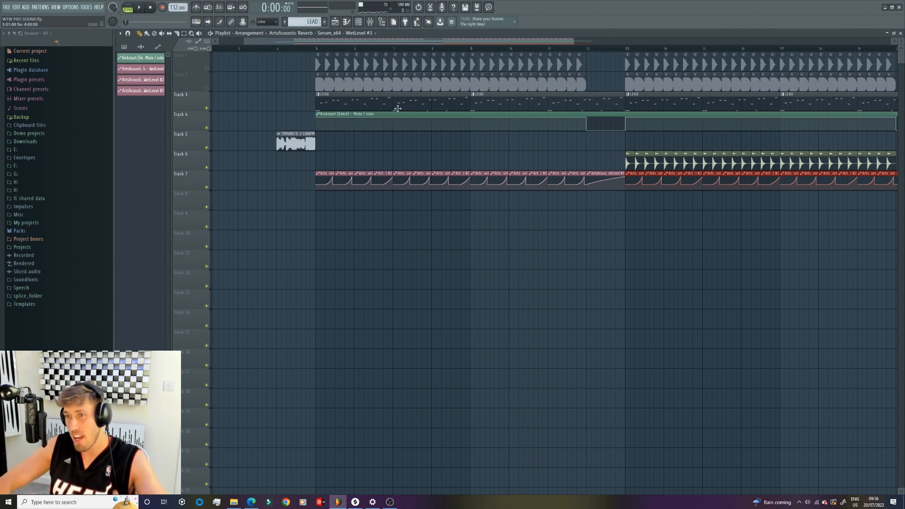
{"action": "left_click_drag", "start_coordinate": [581, 40], "coordinate": [695, 80]}
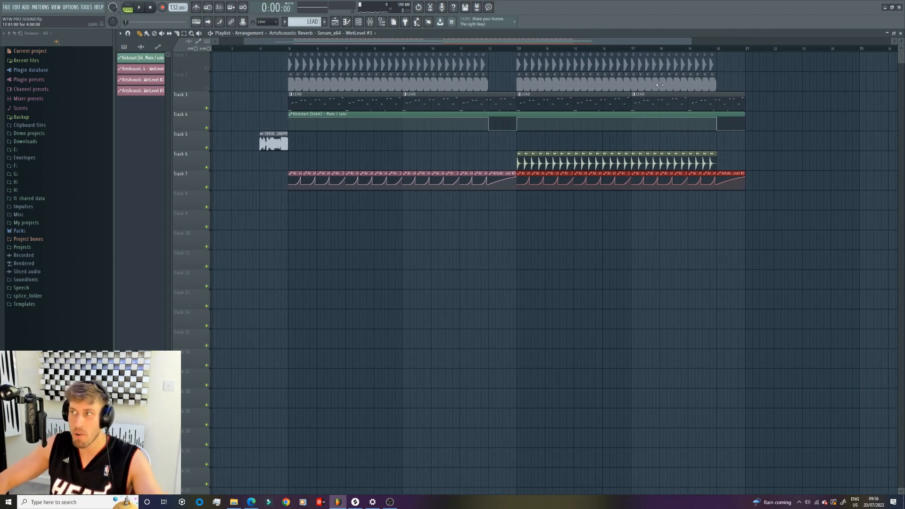
{"action": "left_click_drag", "start_coordinate": [691, 41], "coordinate": [488, 80]}
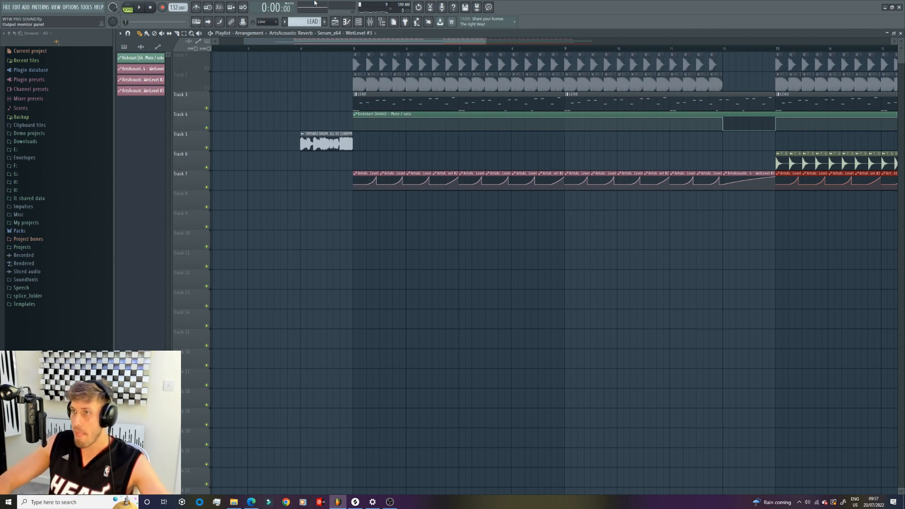
Play the lead briefly and open CamelCrusher, both Pro-Q 3 EQs and Transient Master from the Serum mixer insert for review
{"action": "left_click", "coordinate": [371, 22]}
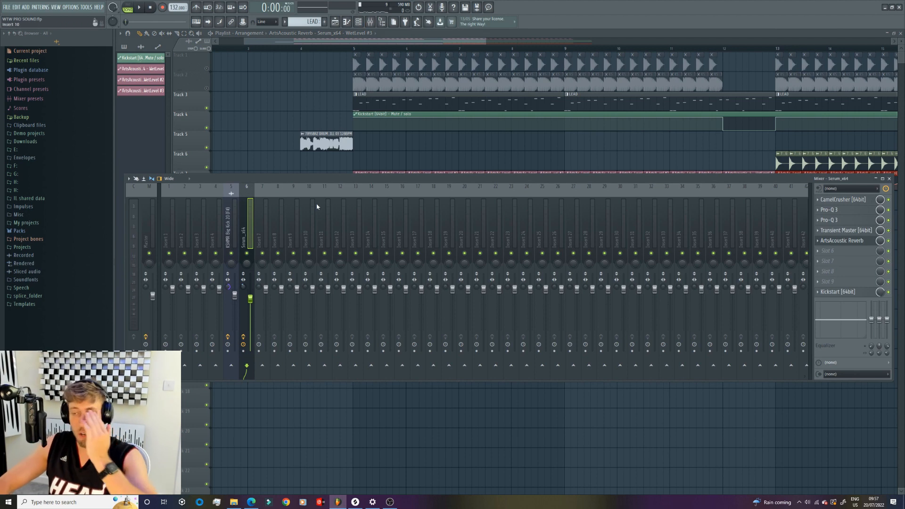
{"action": "left_click", "coordinate": [136, 5]}
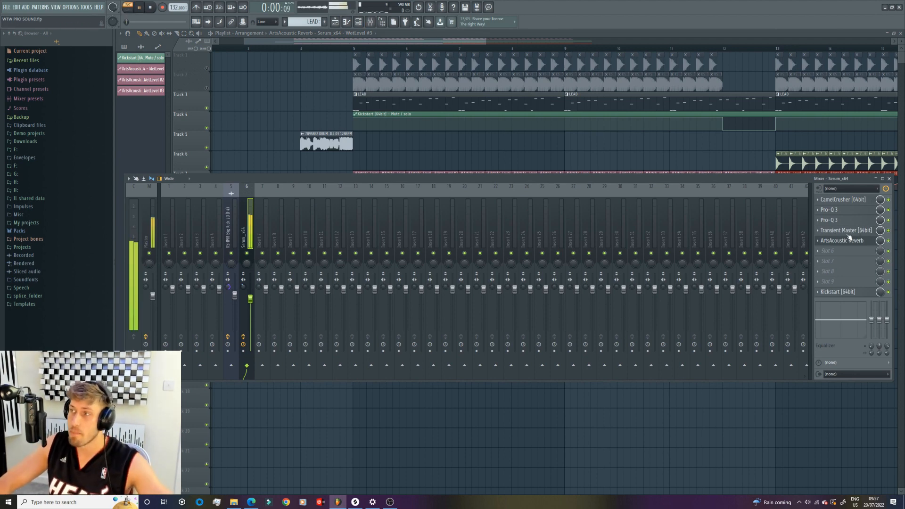
{"action": "left_click", "coordinate": [844, 200]}
{"action": "key", "text": "space"}
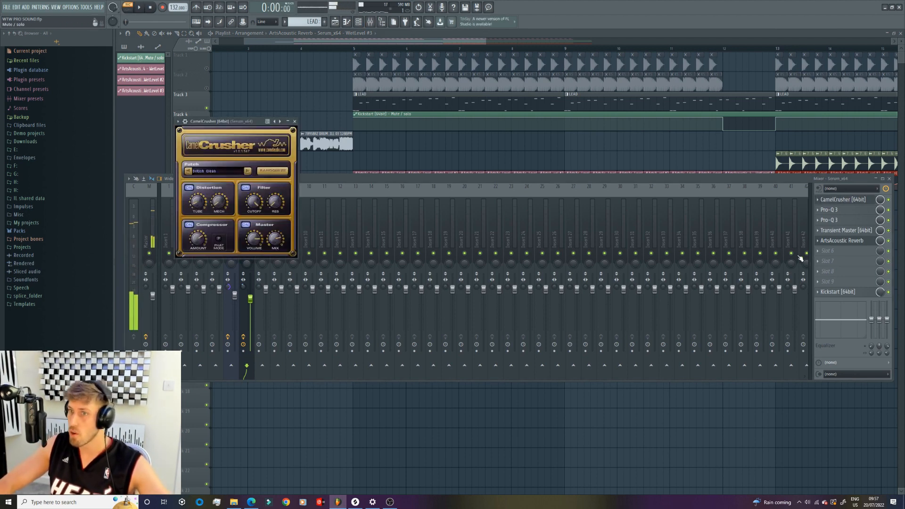
{"action": "left_click", "coordinate": [836, 211]}
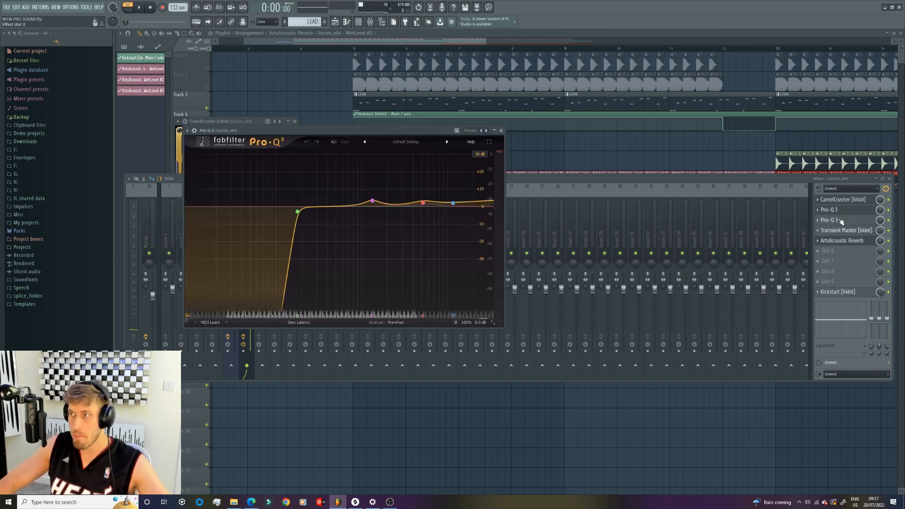
{"action": "left_click", "coordinate": [841, 220]}
{"action": "left_click", "coordinate": [844, 235]}
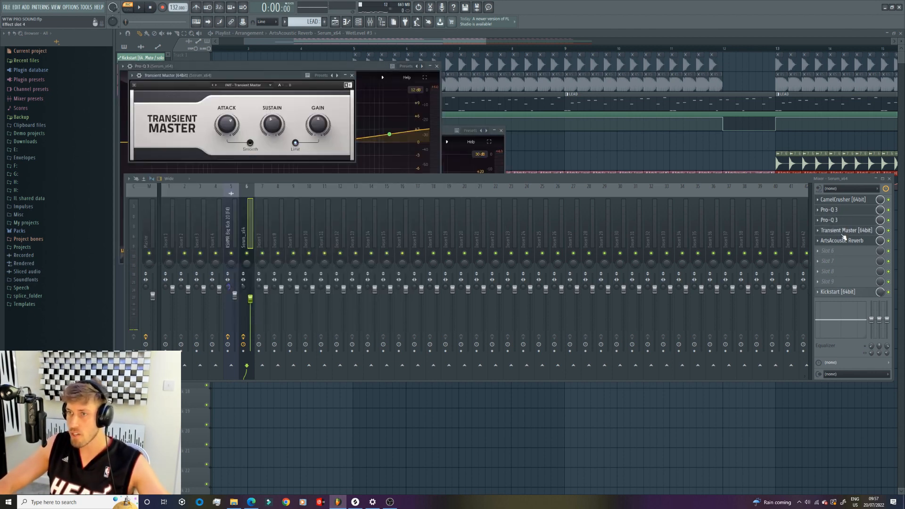
{"action": "left_click", "coordinate": [844, 235]}
{"action": "left_click", "coordinate": [844, 236]}
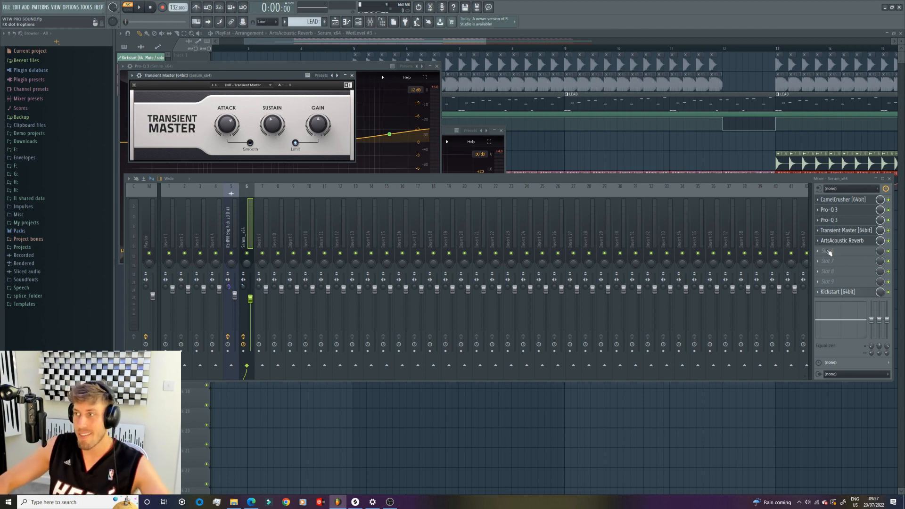
Move ArtsAcoustic Reverb down to just above Kickstart and load iZotope Trash 2 directly after Transient Master
{"action": "scroll", "coordinate": [835, 243], "scroll_direction": "down", "scroll_amount": 4}
{"action": "left_click", "coordinate": [836, 242]}
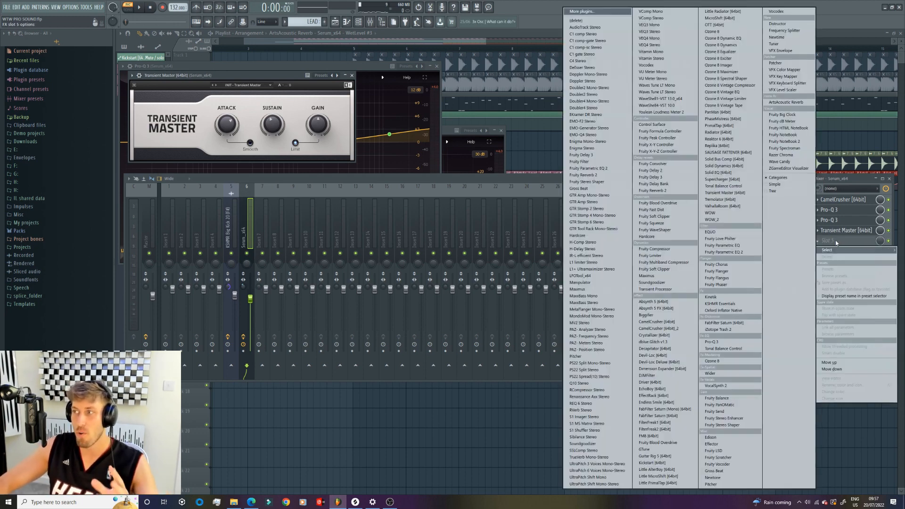
{"action": "left_click", "coordinate": [726, 330]}
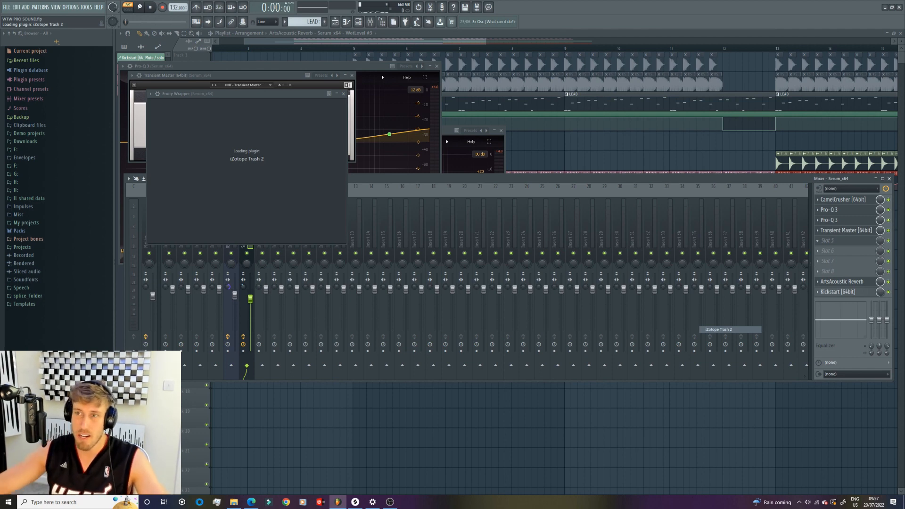
Play the lead, apply Push Pull saturation in Trash 2's Stage 1, and bypass Kickstart on the Serum insert
{"action": "key", "text": "space"}
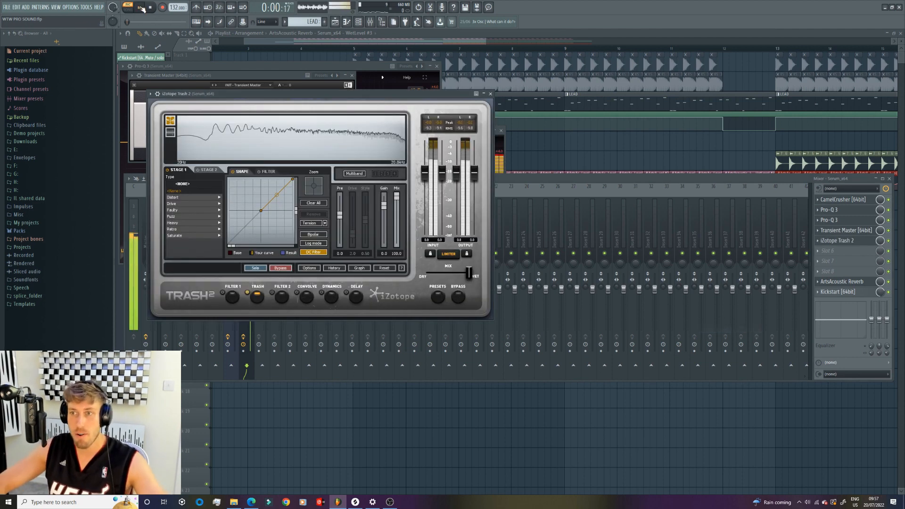
{"action": "left_click", "coordinate": [181, 230]}
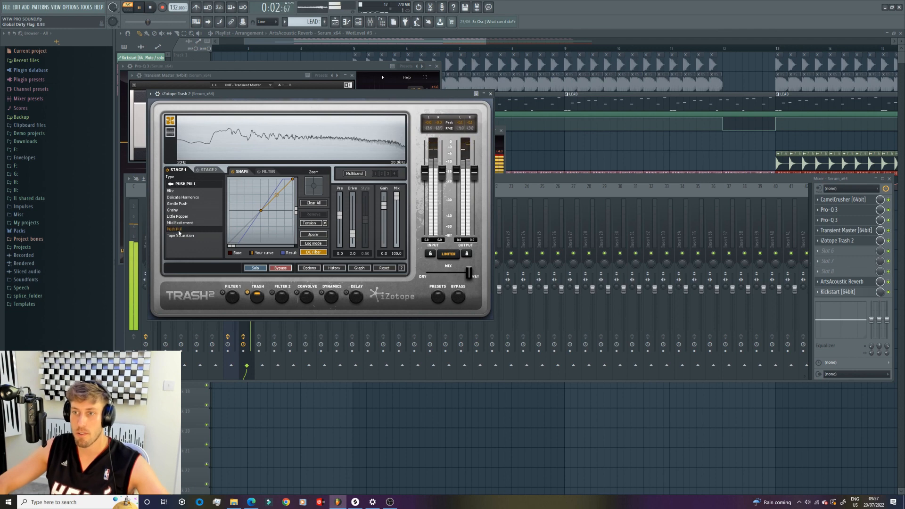
{"action": "left_click", "coordinate": [555, 265]}
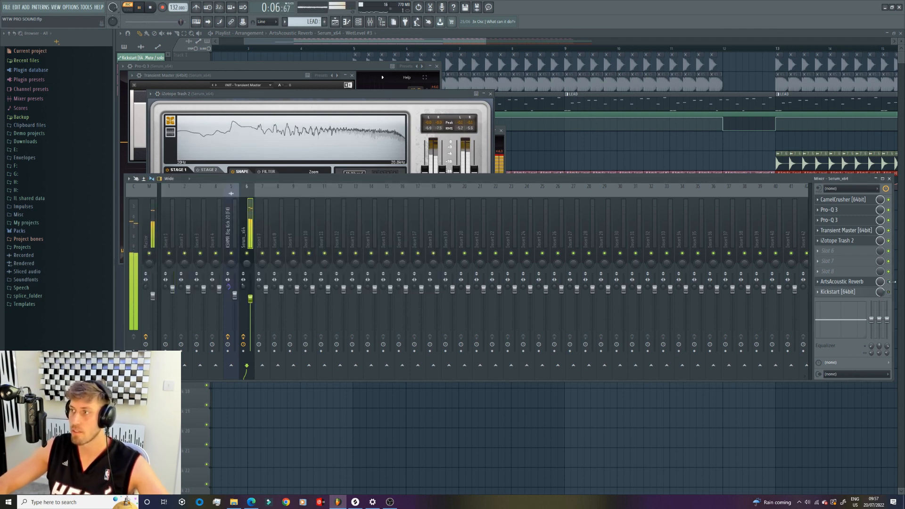
Compare the lead with Trash 2 off and on, stop playback, and lower its global mix to about 76
{"action": "left_click", "coordinate": [889, 241]}
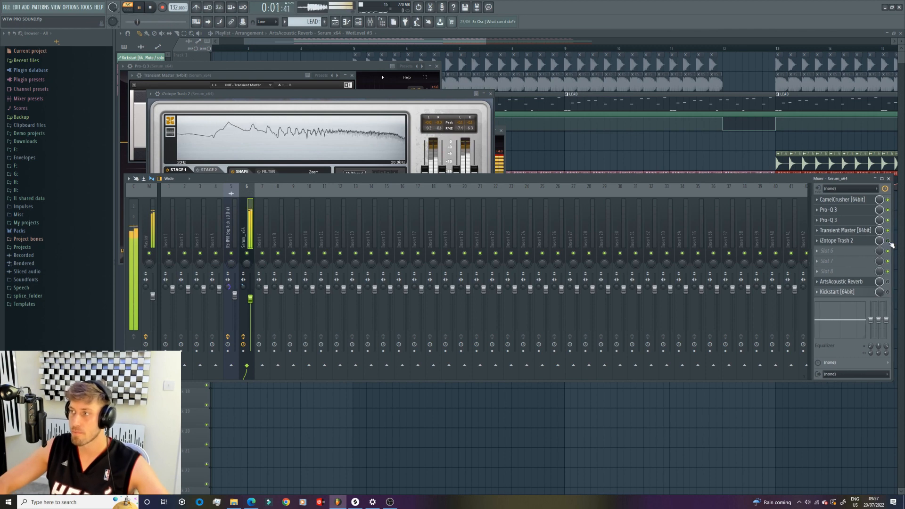
{"action": "left_click", "coordinate": [890, 242]}
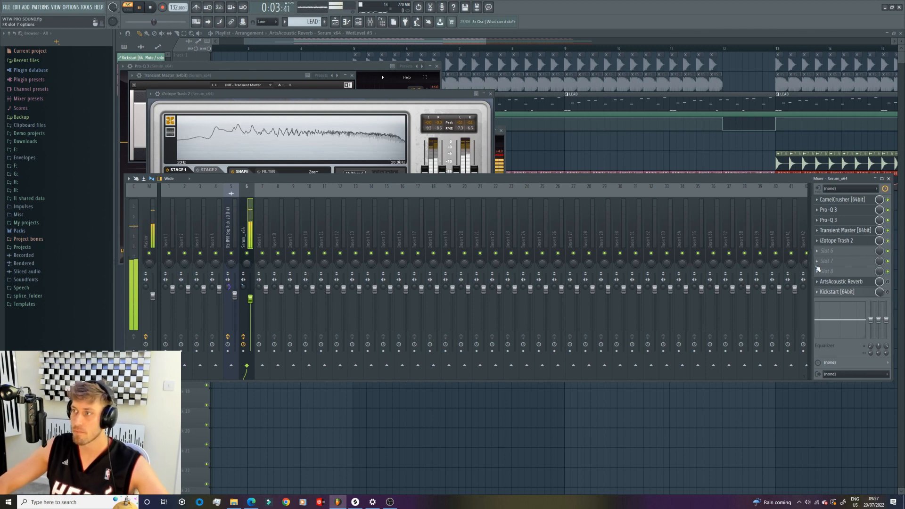
{"action": "key", "text": "space"}
{"action": "left_click", "coordinate": [296, 117]}
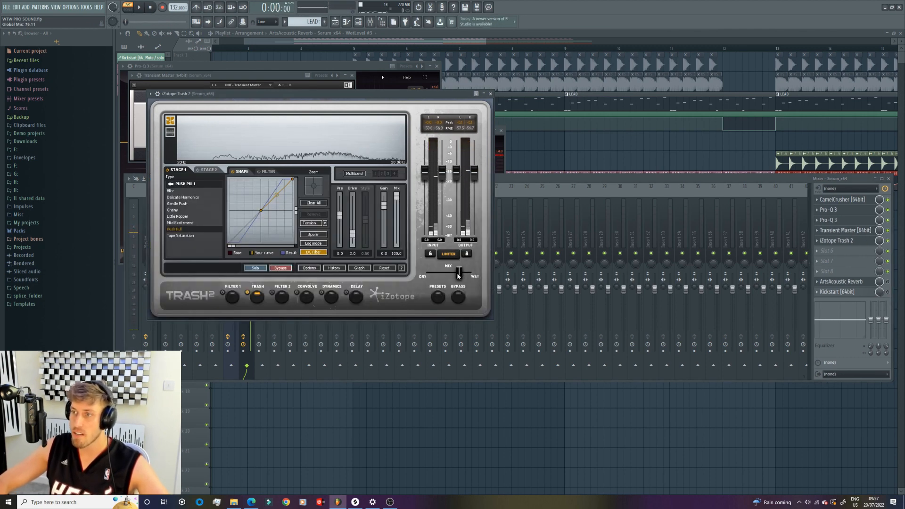
Load a second iZotope Trash 2 in slot 6, slightly lower its mix, and try Delicate Harmonics saturation in Stage 1
{"action": "left_click", "coordinate": [830, 250]}
{"action": "left_click", "coordinate": [730, 330]}
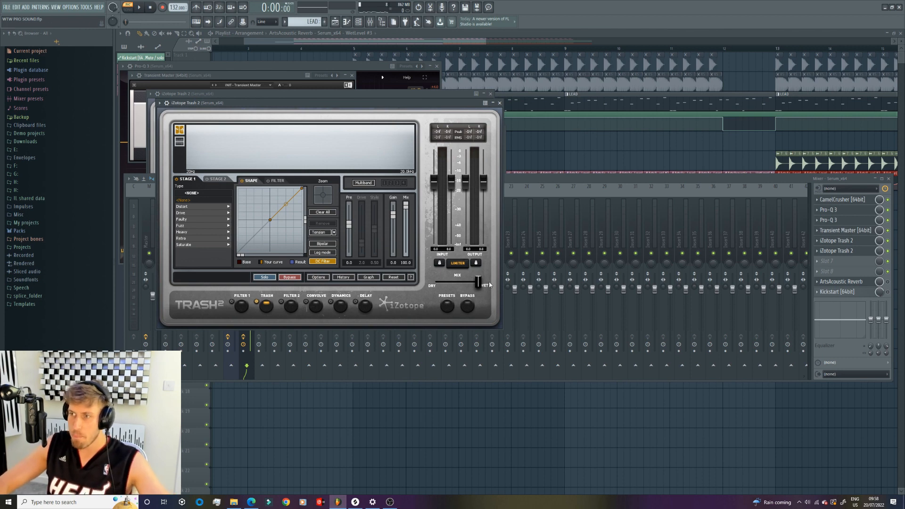
{"action": "left_click", "coordinate": [183, 245]}
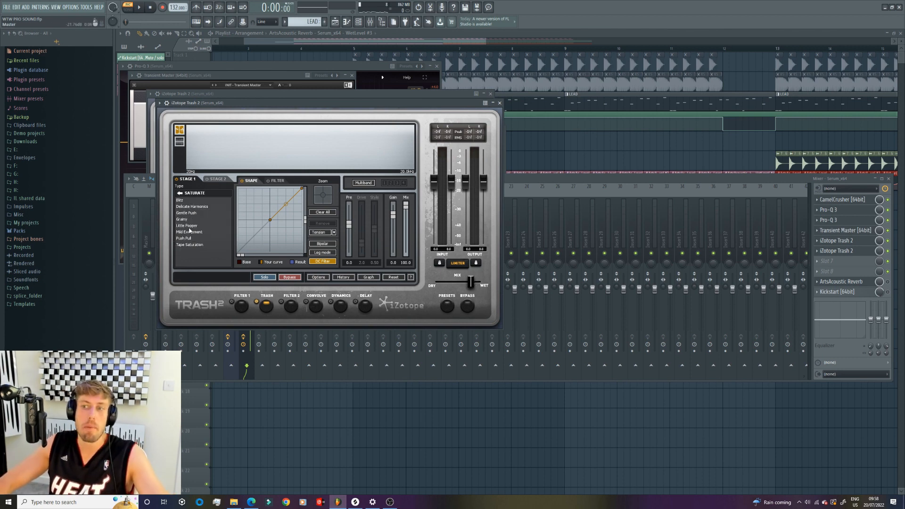
{"action": "left_click", "coordinate": [199, 213]}
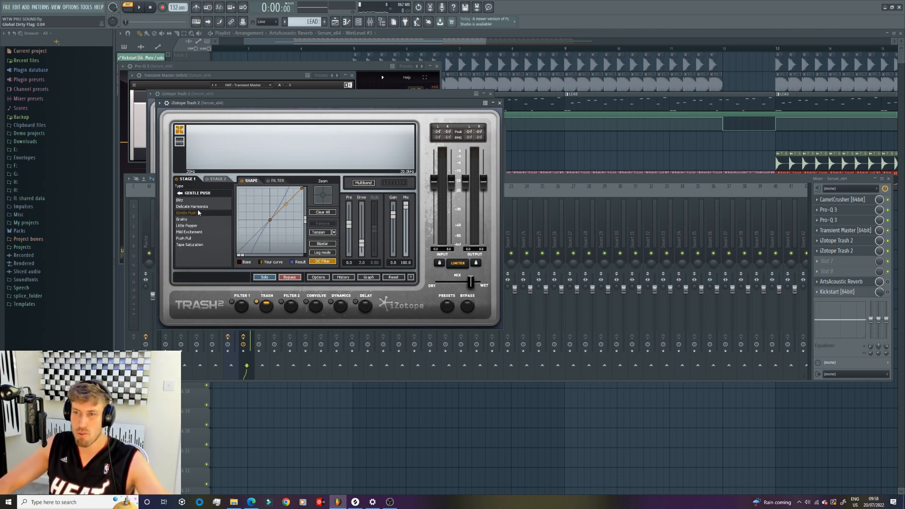
{"action": "left_click", "coordinate": [198, 208]}
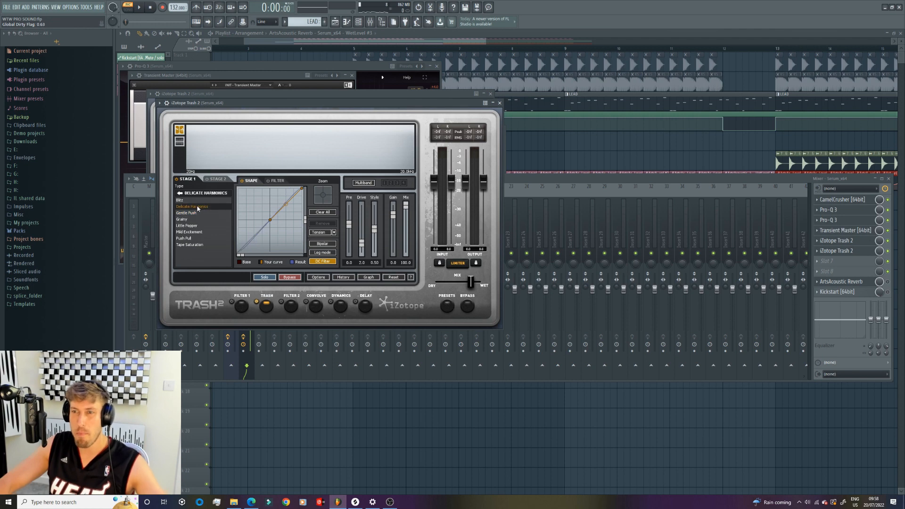
Play the lead, audition Gentle Push and Mild Excitement in the second Trash 2, and settle on Tape Saturation
{"action": "left_click", "coordinate": [140, 8]}
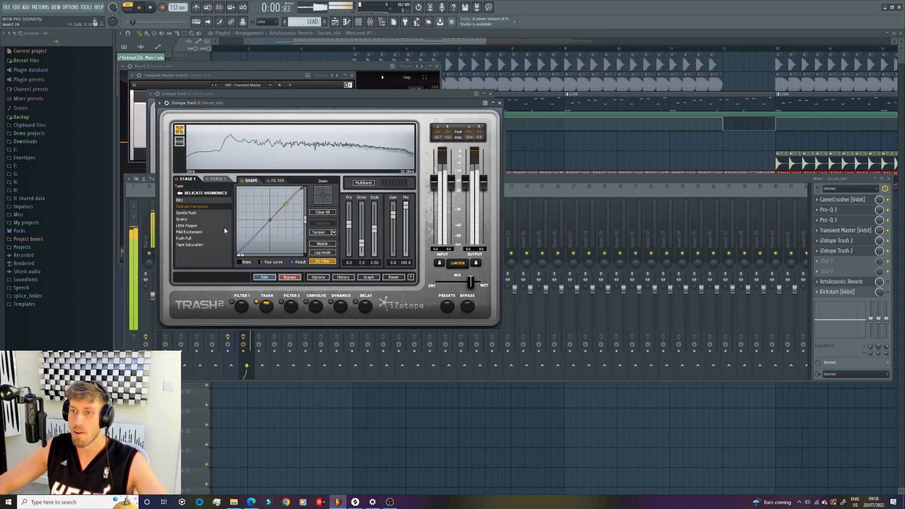
{"action": "left_click", "coordinate": [186, 213]}
{"action": "left_click", "coordinate": [197, 233]}
{"action": "left_click", "coordinate": [196, 245]}
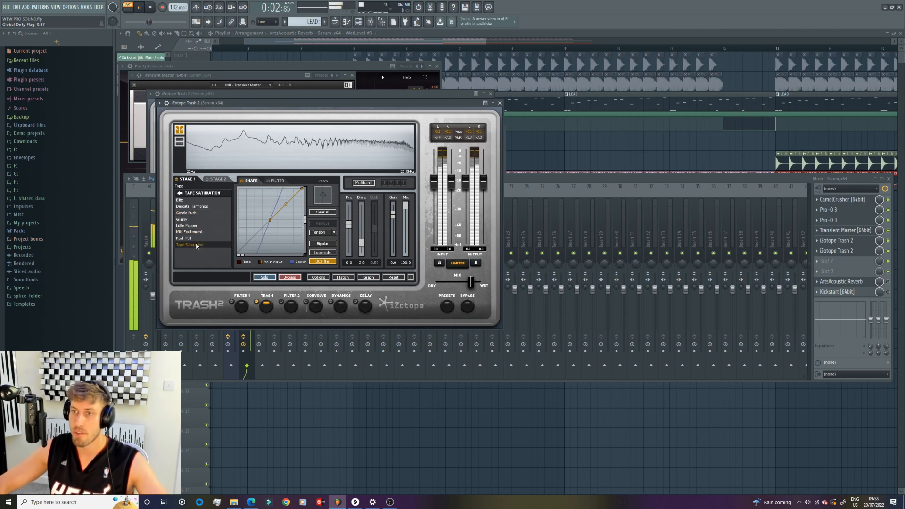
Compare the lead with the Trash 2 effects off and on, trim the second one's mix slightly, and re-enable Kickstart
{"action": "left_click", "coordinate": [888, 251]}
{"action": "left_click", "coordinate": [888, 241]}
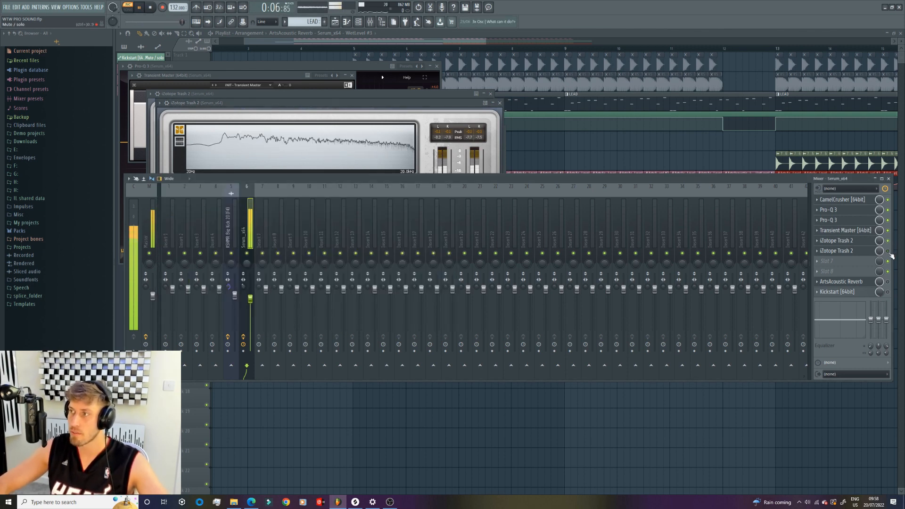
{"action": "left_click", "coordinate": [337, 143]}
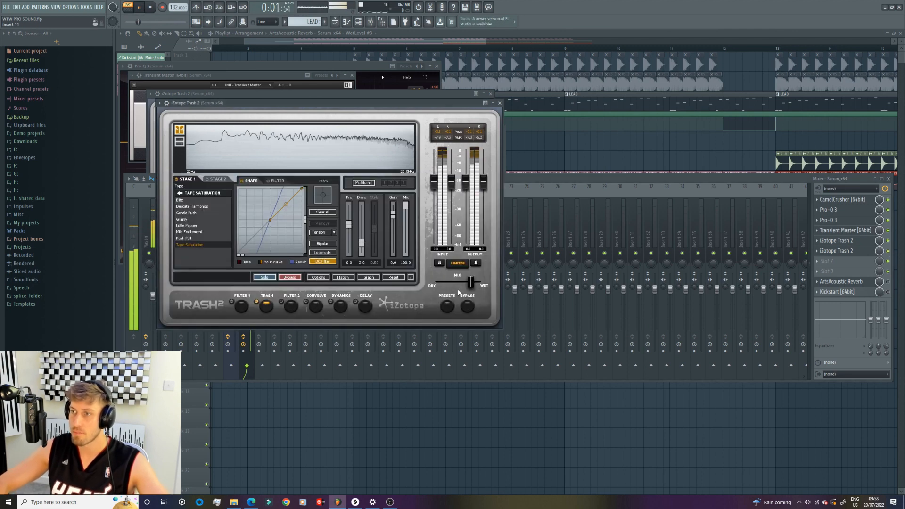
{"action": "key", "text": "space"}
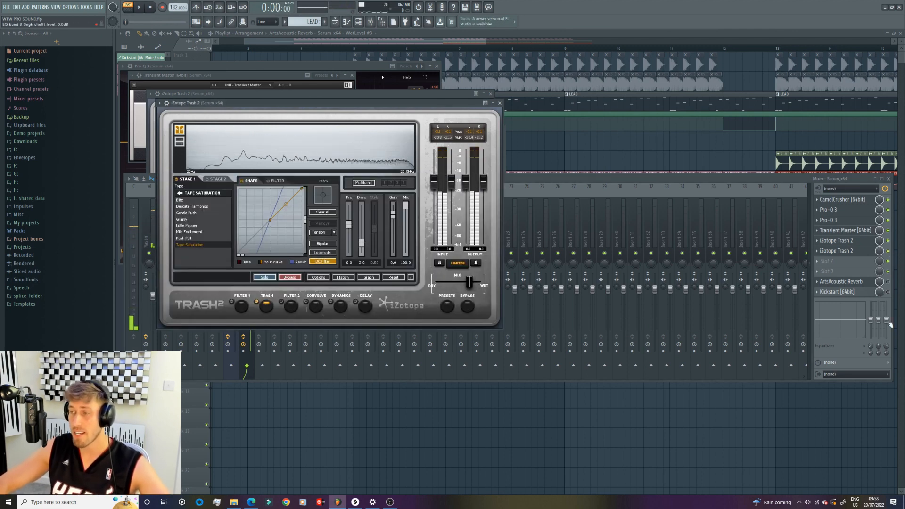
{"action": "left_click", "coordinate": [888, 292]}
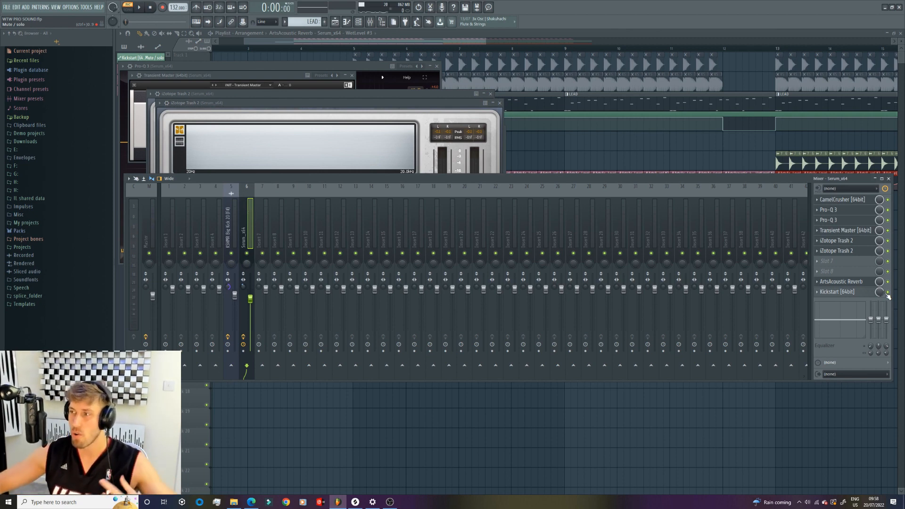
Load Fruity Blood Overdrive on the Serum insert and move it above both Trash 2 effects
{"action": "left_click", "coordinate": [854, 269]}
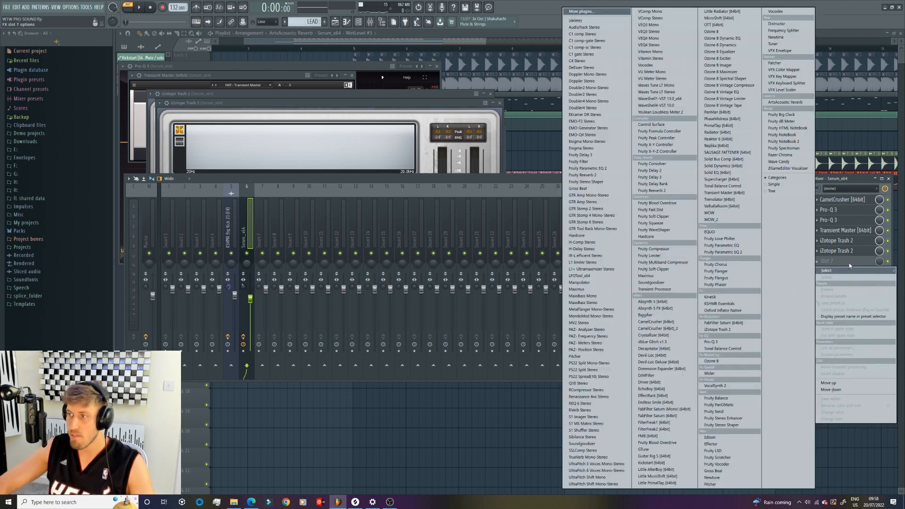
{"action": "left_click", "coordinate": [677, 203]}
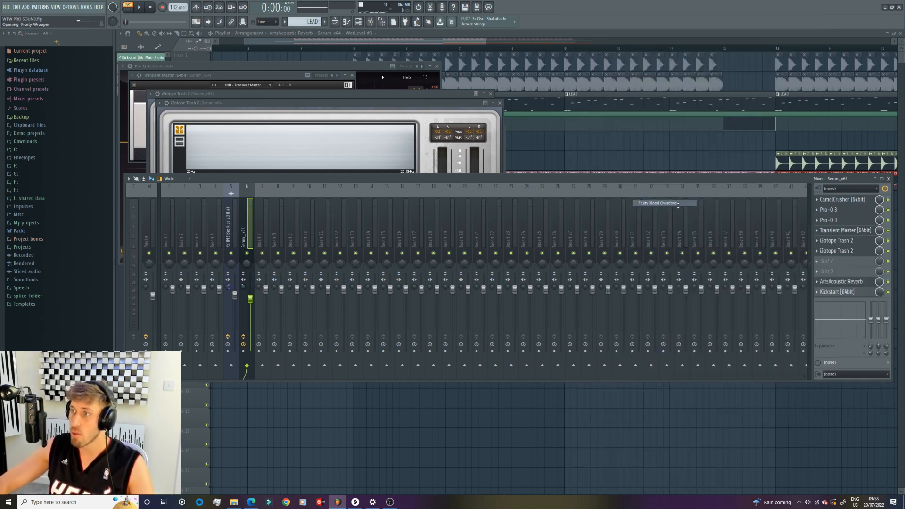
{"action": "left_click_drag", "start_coordinate": [847, 261], "coordinate": [847, 240]}
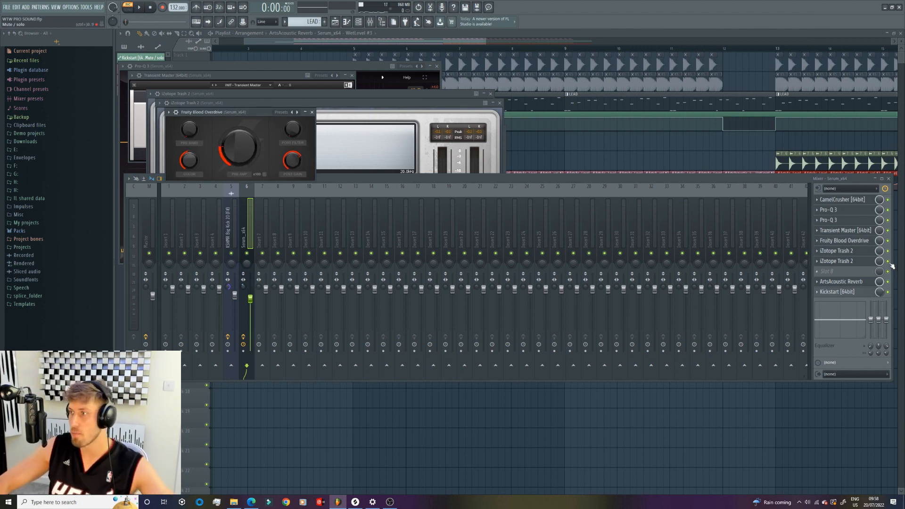
Play the lead, compare it with Fruity Blood Overdrive off and on, and fine-tune the overdrive's preamp amount
{"action": "key", "text": "space"}
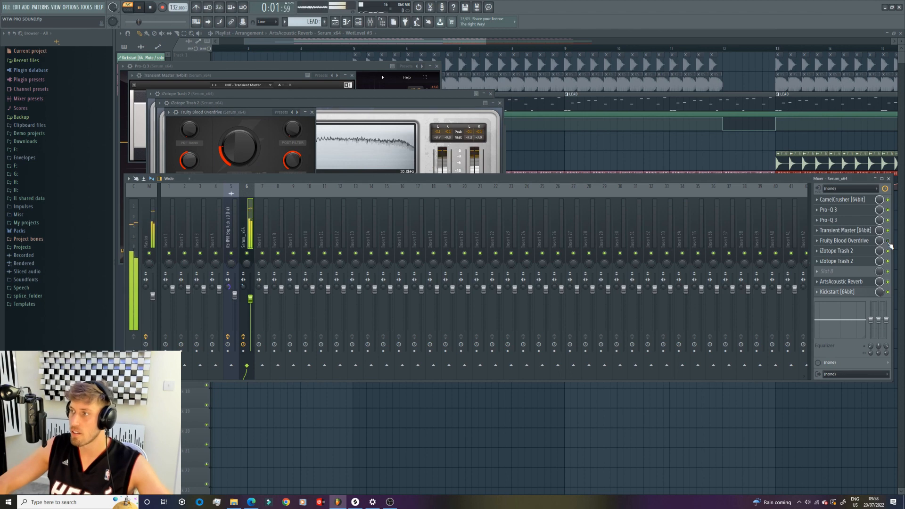
{"action": "left_click", "coordinate": [889, 242]}
{"action": "left_click", "coordinate": [853, 242]}
{"action": "left_click", "coordinate": [853, 242]}
{"action": "left_click_drag", "start_coordinate": [239, 147], "coordinate": [240, 138]}
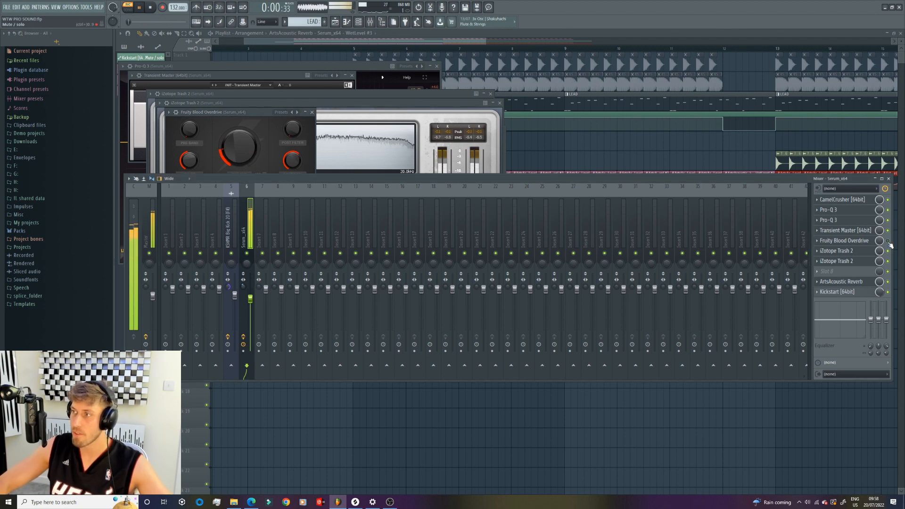
{"action": "key", "text": "space"}
Load Pro-Q 3 in slot 8 before the reverb and add a high-shelf boost at about 11.8 kHz
{"action": "left_click", "coordinate": [861, 273]}
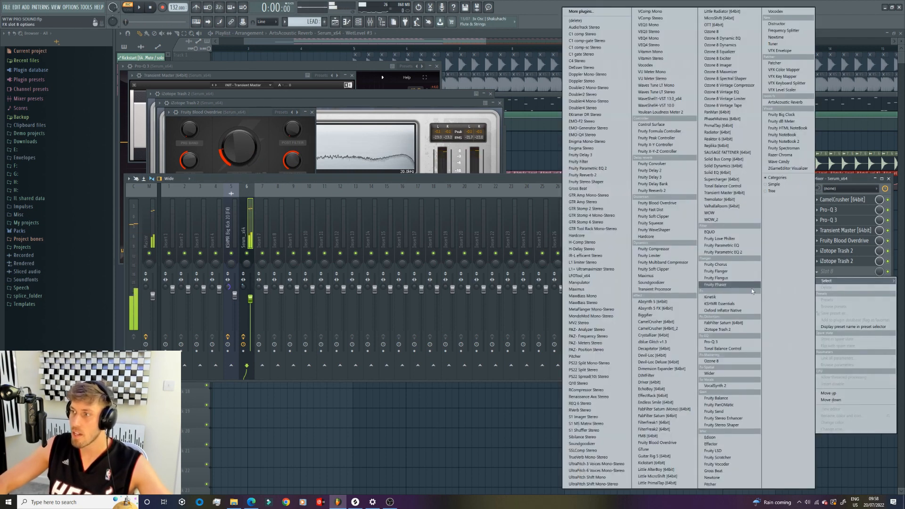
{"action": "left_click", "coordinate": [748, 343]}
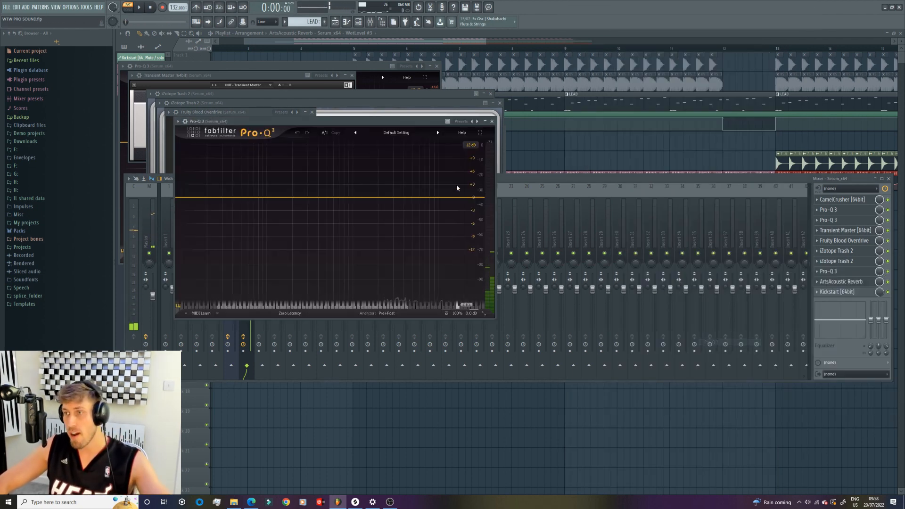
{"action": "left_click_drag", "start_coordinate": [452, 198], "coordinate": [446, 166]}
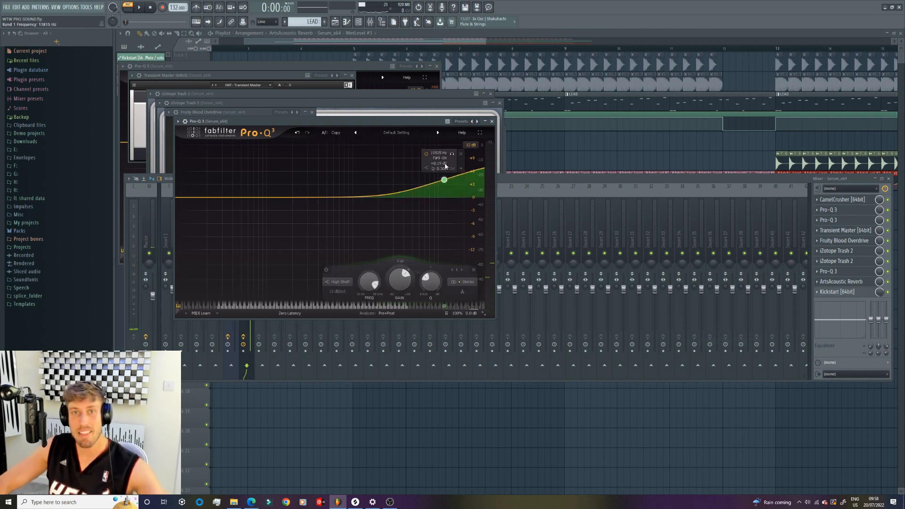
Play the lead and adjust the last Pro-Q 3's high shelf to about 10.8 kHz and +4 dB
{"action": "key", "text": "space"}
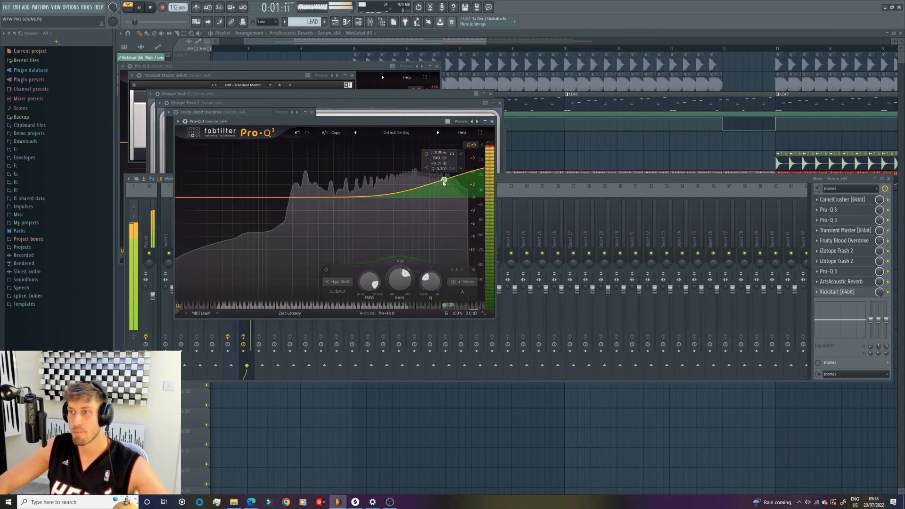
{"action": "mouse_move", "coordinate": [445, 179]}
{"action": "left_mouse_down"}
{"action": "mouse_move", "coordinate": [442, 163]}
{"action": "mouse_move", "coordinate": [441, 184]}
{"action": "left_mouse_up"}
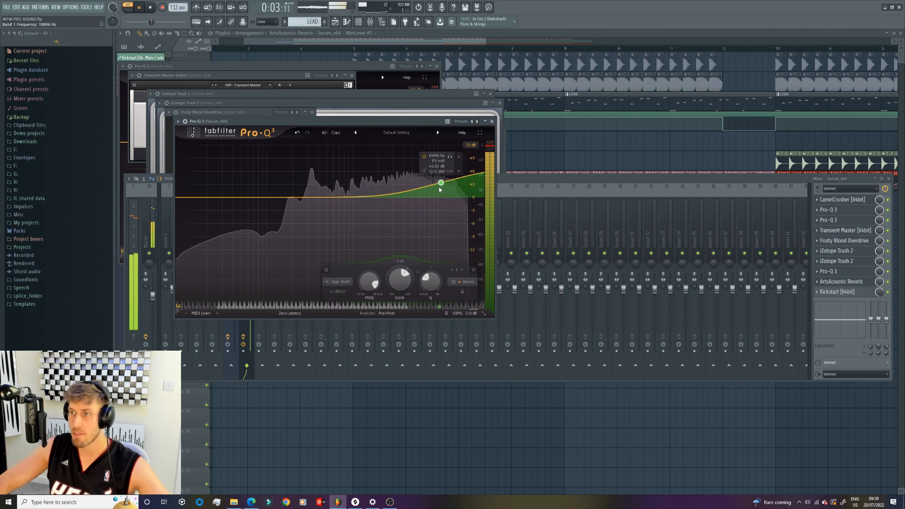
{"action": "key", "text": "space"}
Disable Fruity Blood Overdrive on the Serum insert and set the second Trash 2's global mix to about 76 during playback
{"action": "left_click", "coordinate": [890, 242]}
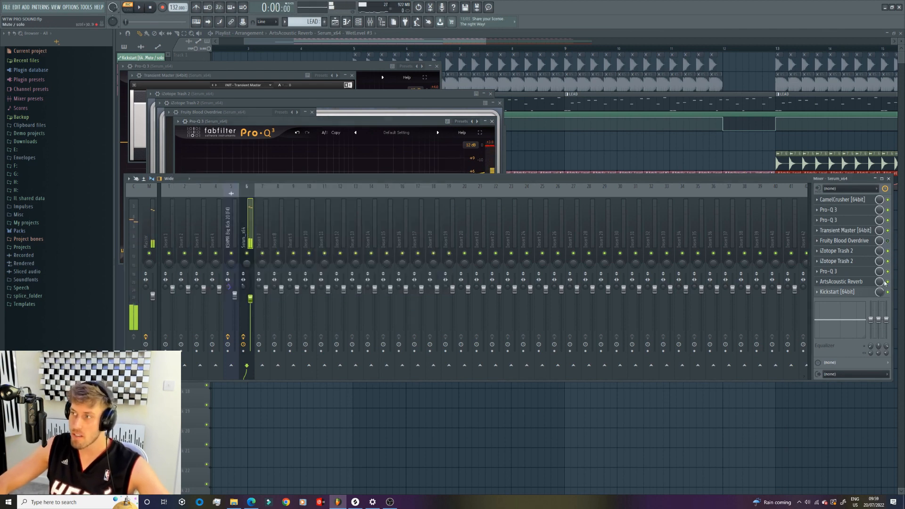
{"action": "key", "text": "space"}
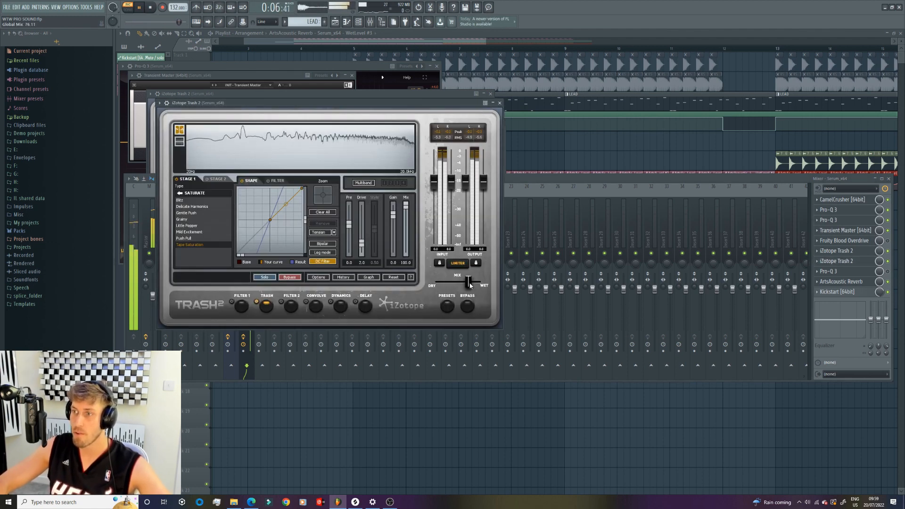
{"action": "key", "text": "space"}
{"action": "left_click", "coordinate": [514, 35]}
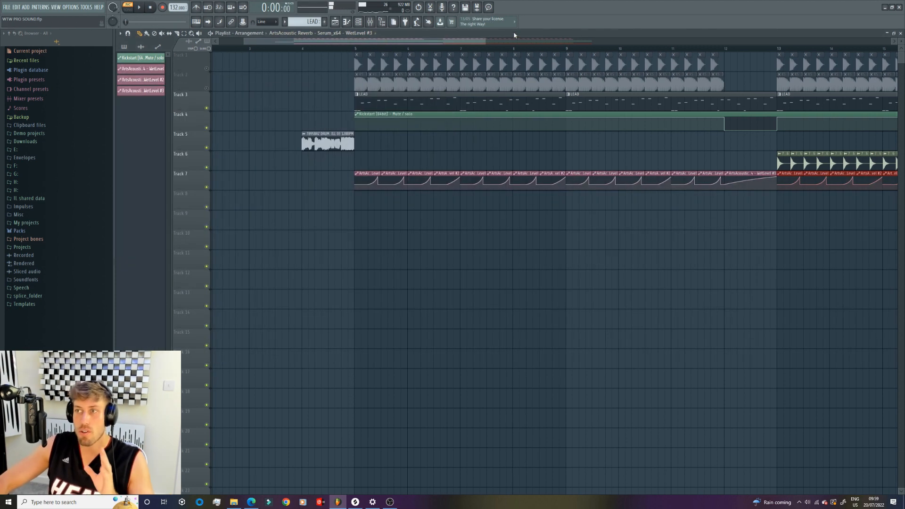
Unmute Track 1, undo the accidentally placed playlist clips, and play the lead with it from just before bar 5
{"action": "left_click_drag", "start_coordinate": [488, 41], "coordinate": [610, 54]}
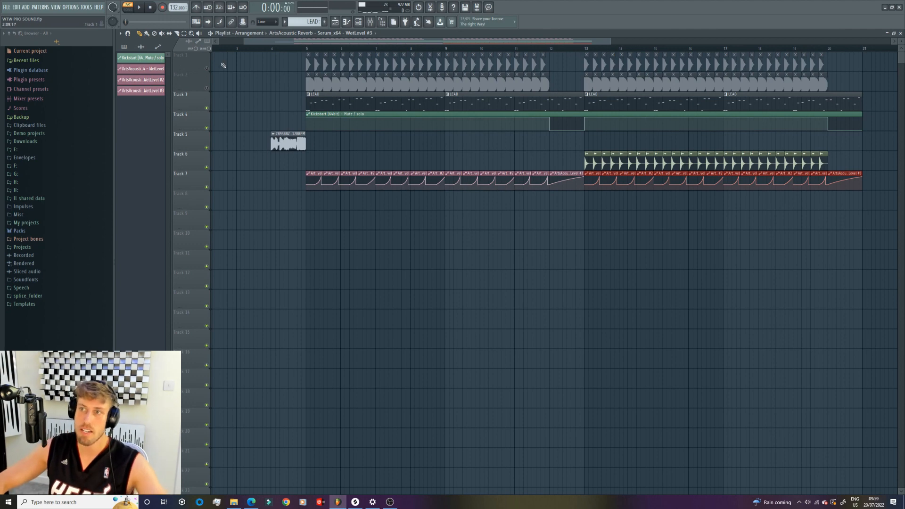
{"action": "left_click", "coordinate": [292, 54]}
{"action": "key", "text": "ctrl+z"}
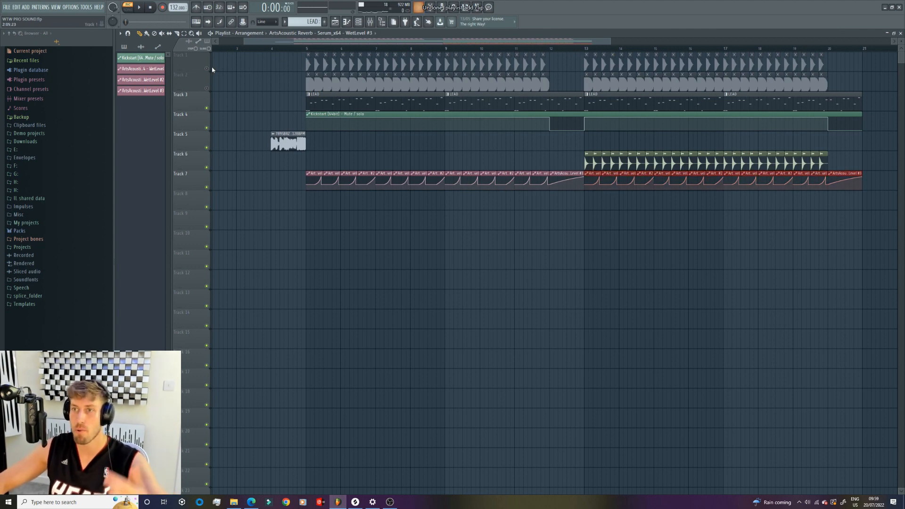
{"action": "left_click", "coordinate": [207, 68]}
{"action": "left_click", "coordinate": [293, 54]}
{"action": "key", "text": "space"}
{"action": "key", "text": "ctrl+z"}
{"action": "left_click", "coordinate": [291, 49]}
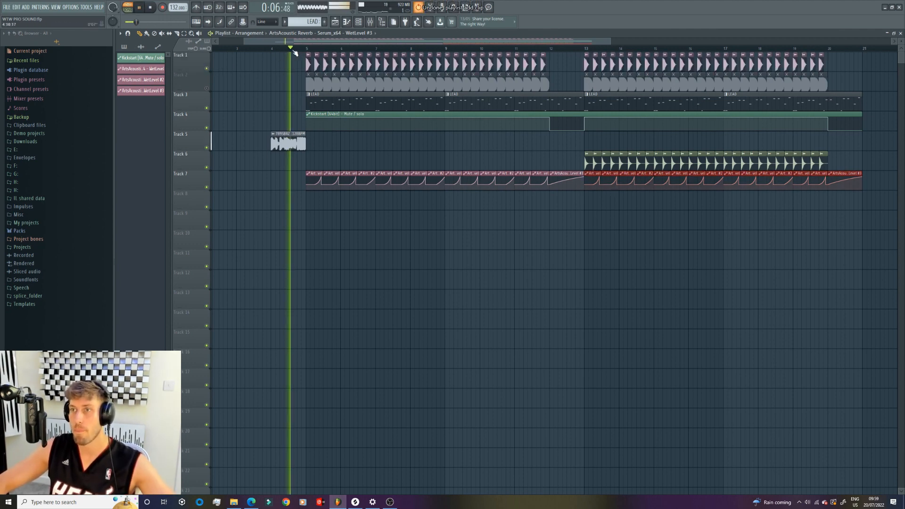
Lower the last Pro-Q 3's high shelf to about +2.75 dB near 10.4 kHz and reduce Kickstart's mix level to about 76%
{"action": "left_click", "coordinate": [370, 21]}
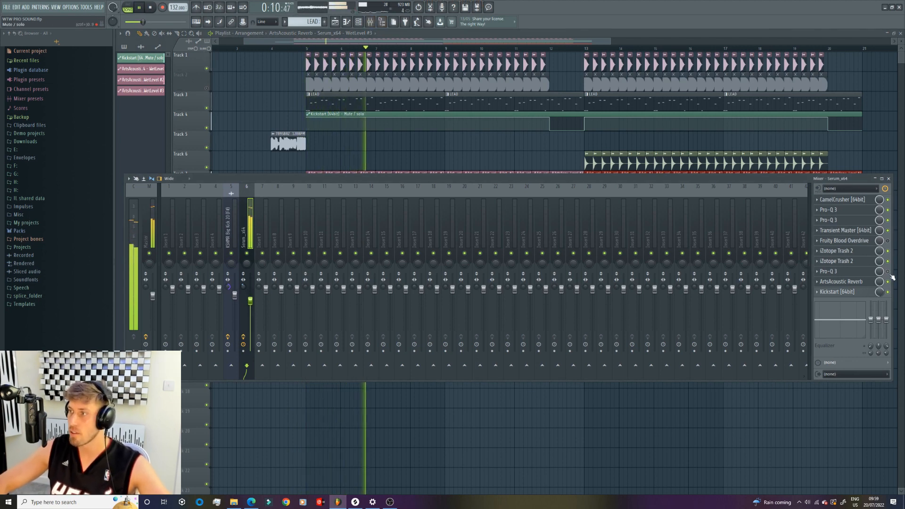
{"action": "left_click", "coordinate": [869, 271]}
{"action": "left_click_drag", "start_coordinate": [448, 188], "coordinate": [442, 198]}
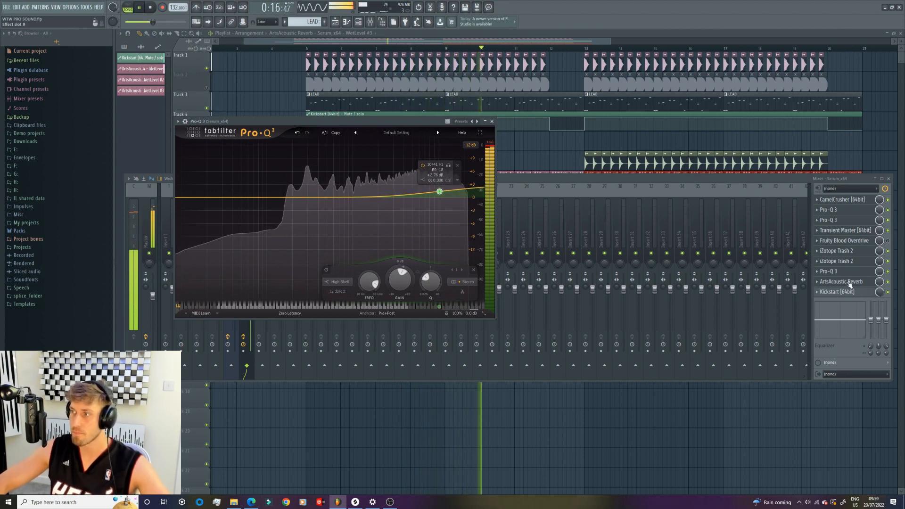
{"action": "left_click_drag", "start_coordinate": [880, 292], "coordinate": [880, 293]}
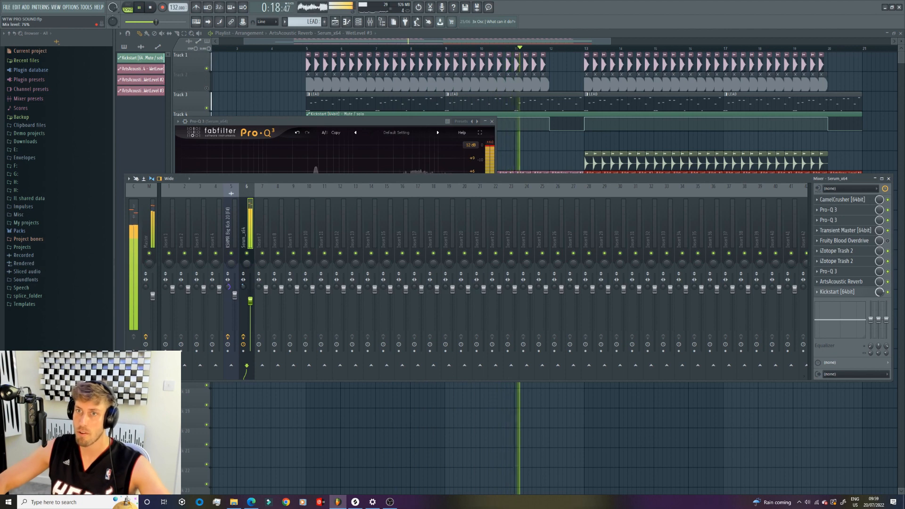
Unmute Track 2 and play the arrangement from just before bar 5
{"action": "key", "text": "space"}
{"action": "left_click", "coordinate": [207, 88]}
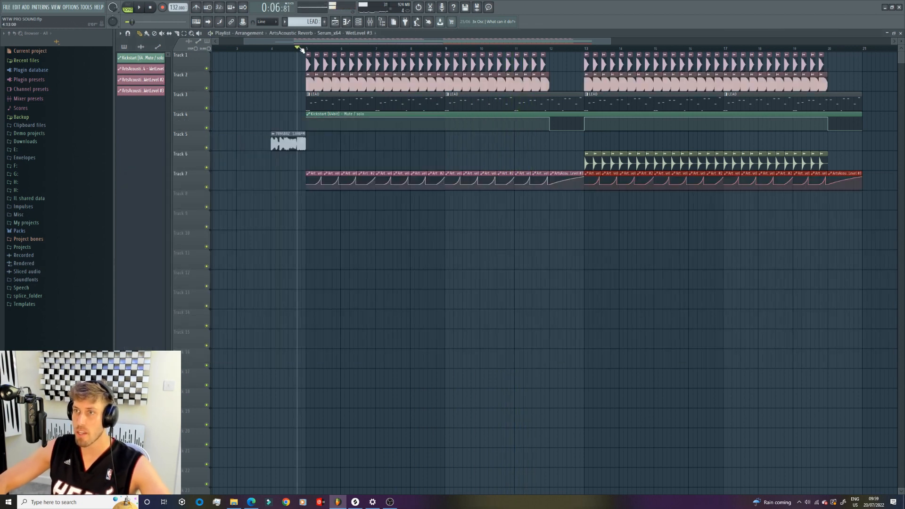
{"action": "key", "text": "space"}
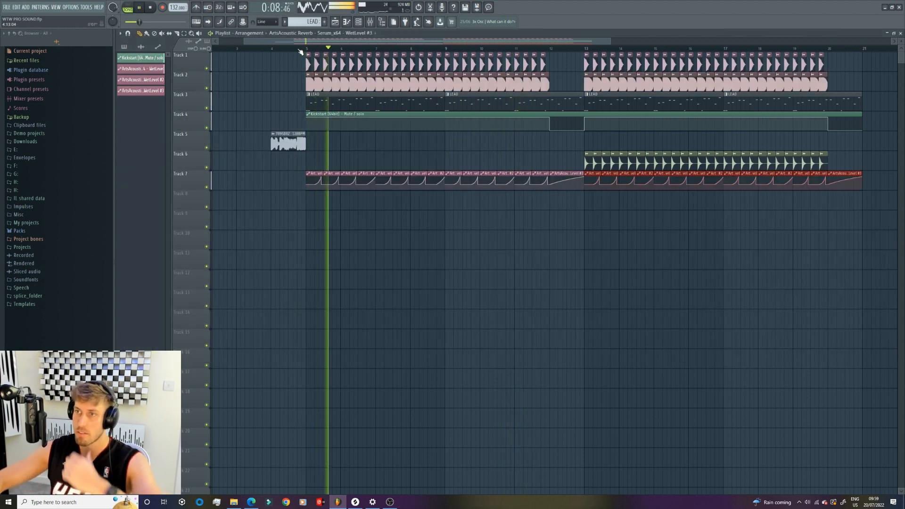
Trim the second Trash 2's global mix to about 72.6, check the first Trash 2, and stop playback
{"action": "key", "text": "F9"}
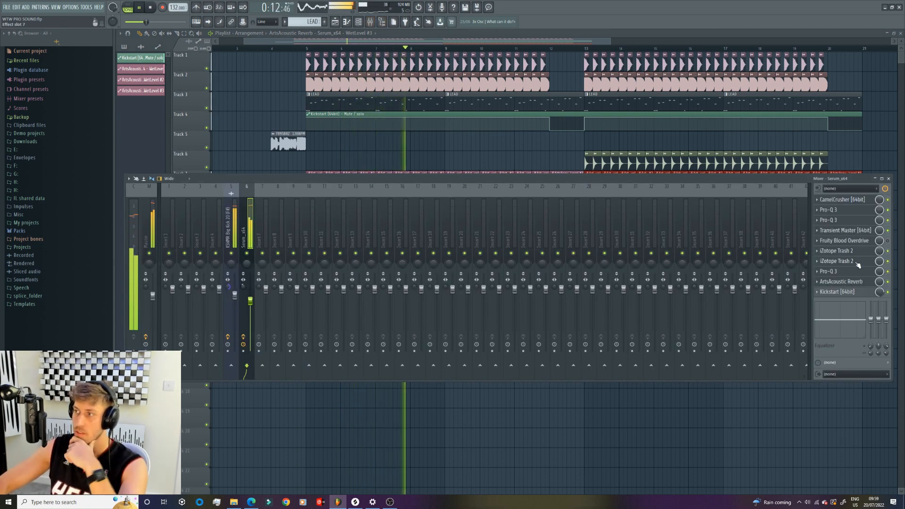
{"action": "left_click", "coordinate": [837, 261]}
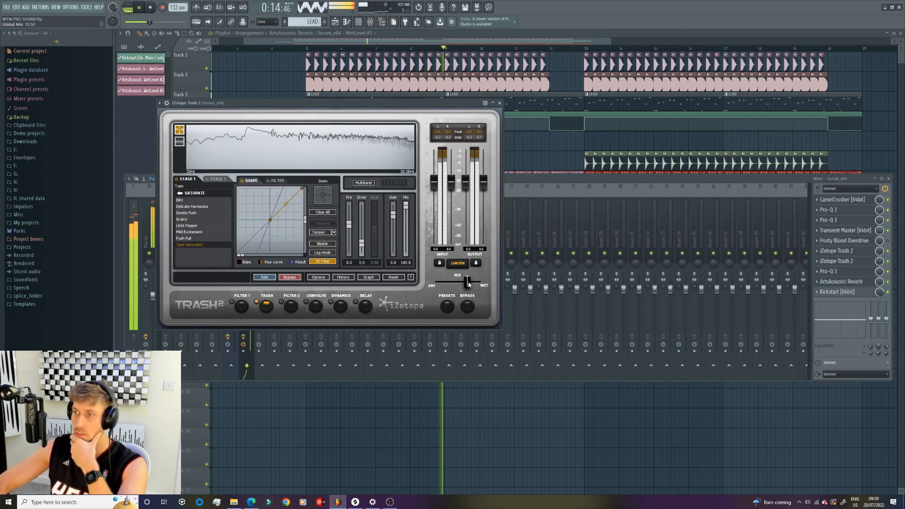
{"action": "left_click", "coordinate": [851, 251]}
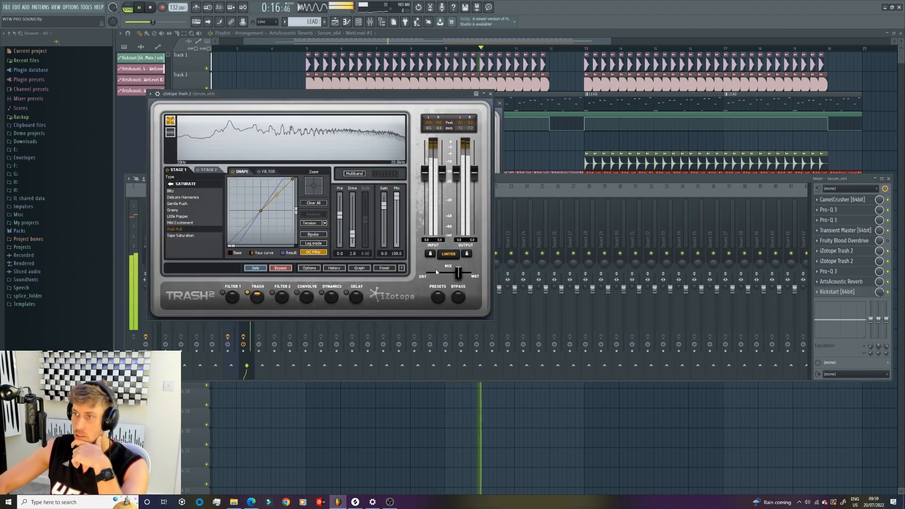
{"action": "left_click", "coordinate": [166, 81]}
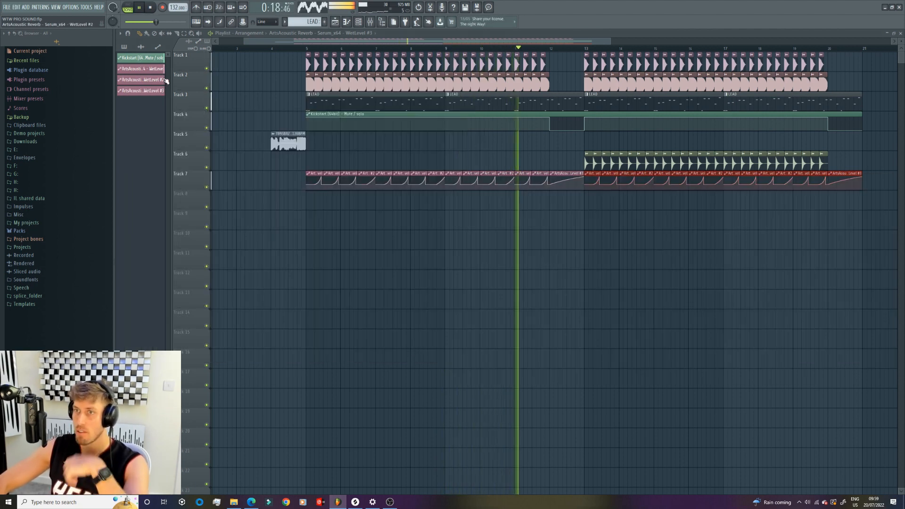
{"action": "key", "text": "space"}
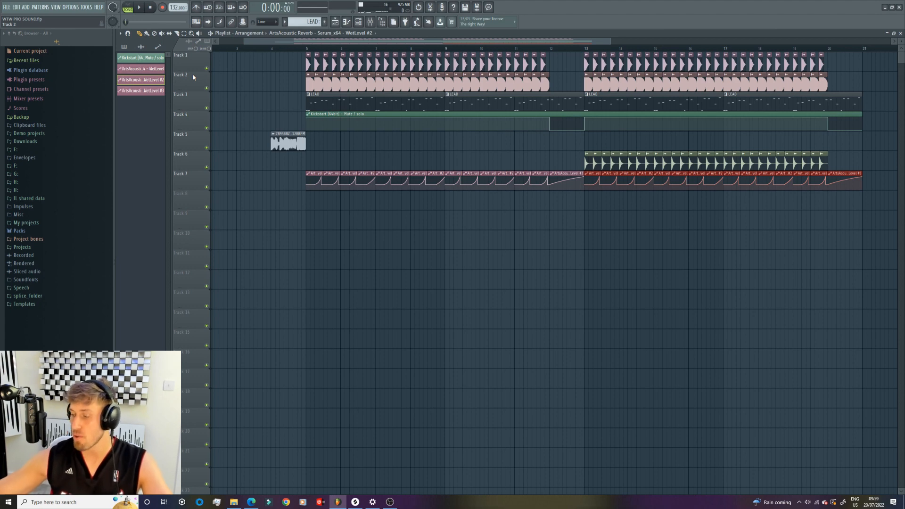
Select bars 5 to 9 in the playlist and open the LEAD pattern's Serum instrument
{"action": "left_click_drag", "start_coordinate": [309, 51], "coordinate": [445, 53]}
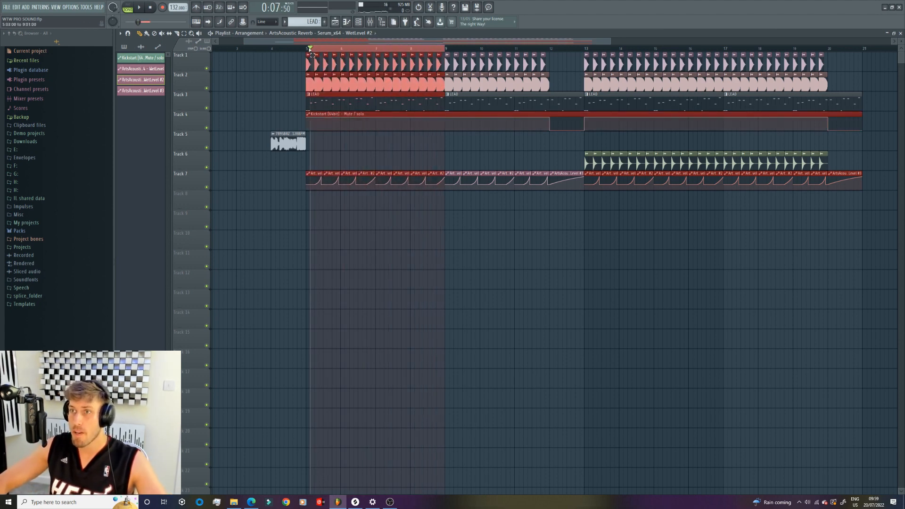
{"action": "double_click", "coordinate": [340, 106]}
{"action": "left_click", "coordinate": [359, 23]}
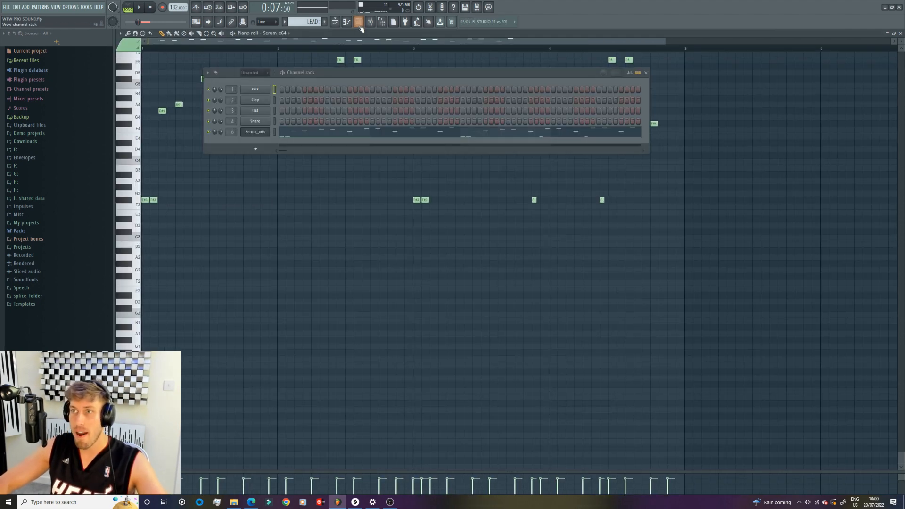
{"action": "left_click", "coordinate": [268, 132]}
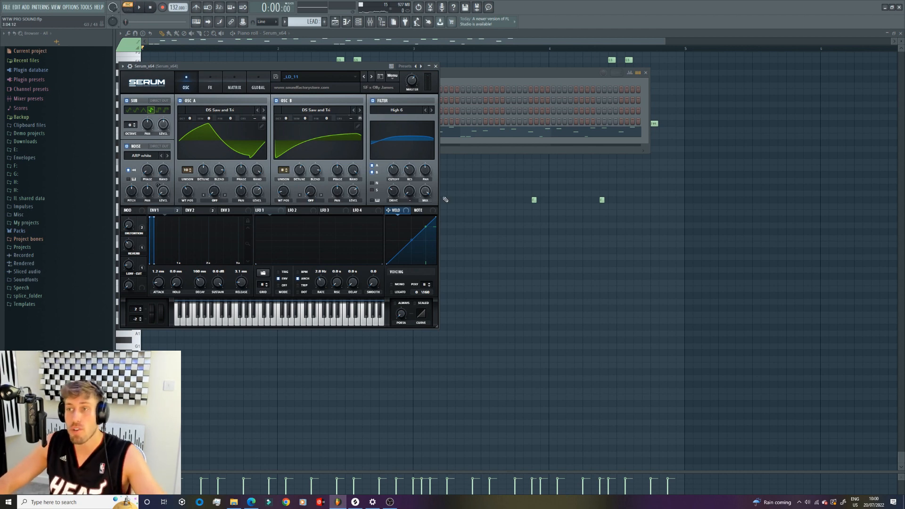
Tweak Serum's filter cutoff and create an automation clip for it, placed on Track 8 across bars 5 to 9
{"action": "left_click_drag", "start_coordinate": [398, 172], "coordinate": [391, 211]}
{"action": "key", "text": "space"}
{"action": "left_click", "coordinate": [89, 9]}
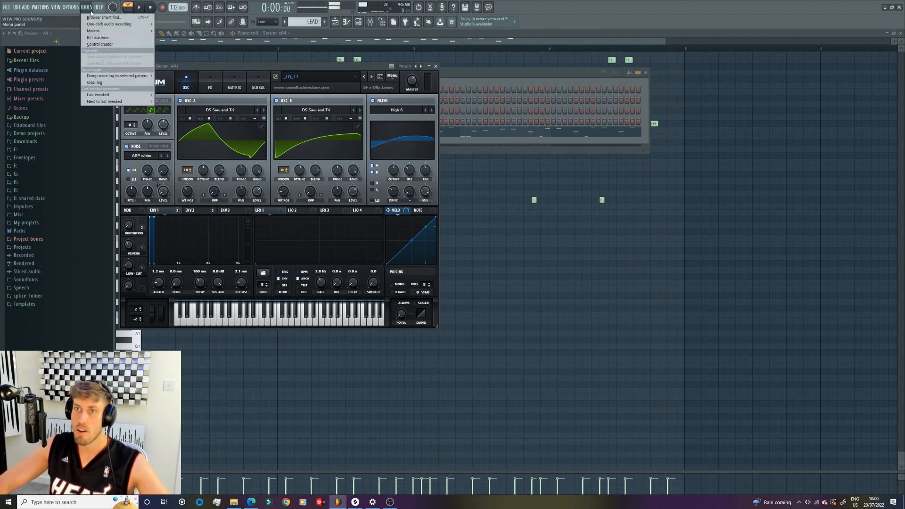
{"action": "mouse_move", "coordinate": [133, 95]}
{"action": "left_click", "coordinate": [186, 143]}
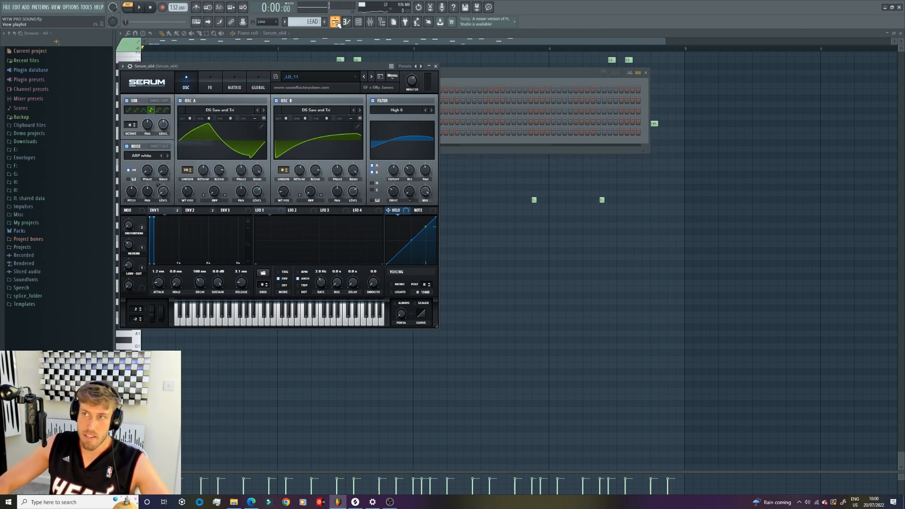
{"action": "left_click_drag", "start_coordinate": [355, 152], "coordinate": [362, 210]}
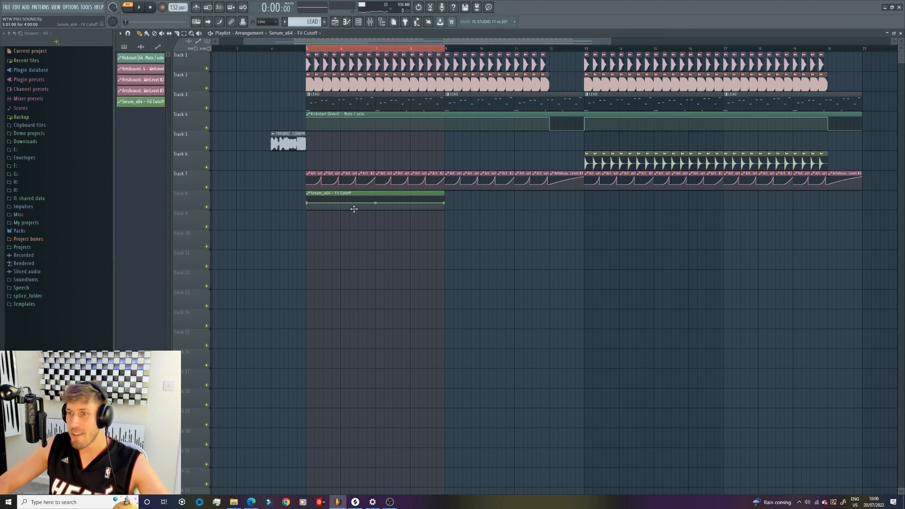
Mute Tracks 1, 2 and 7 and play the lead with the cutoff automation
{"action": "left_click_drag", "start_coordinate": [313, 42], "coordinate": [328, 42]}
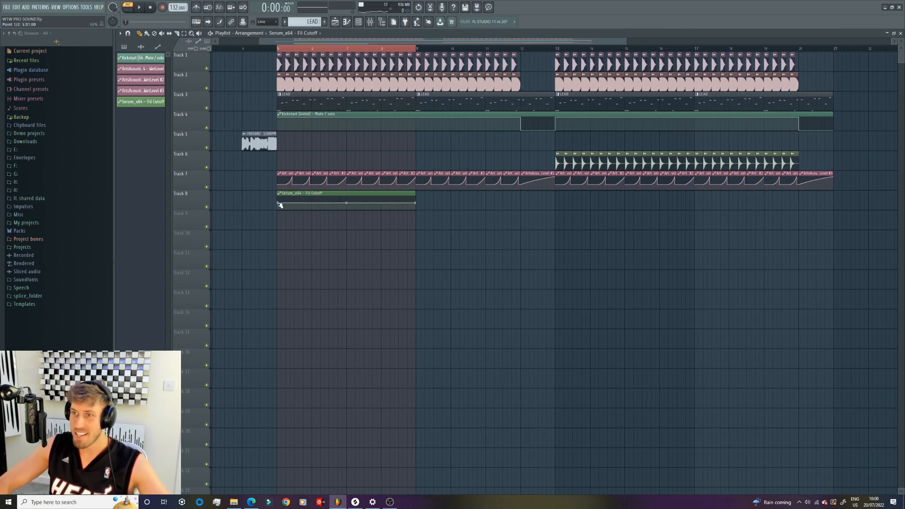
{"action": "left_click", "coordinate": [206, 89]}
{"action": "left_click", "coordinate": [207, 69]}
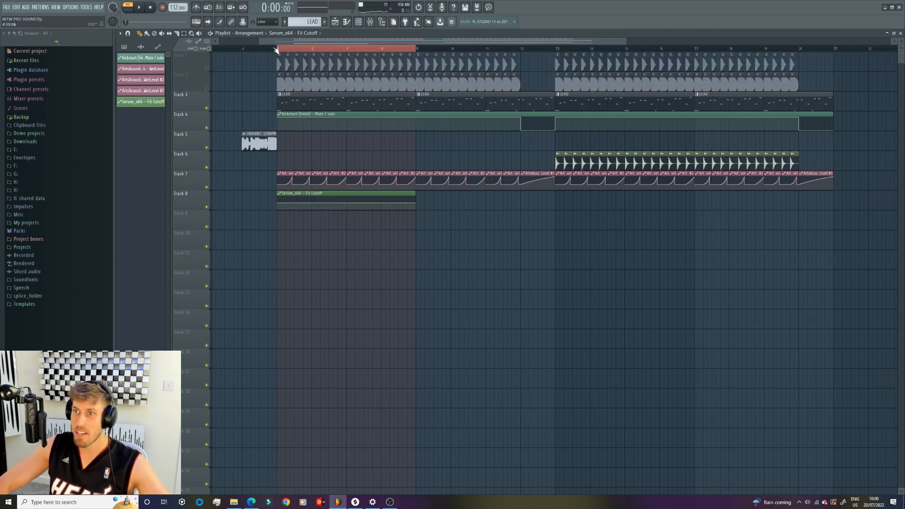
{"action": "left_click", "coordinate": [207, 187]}
{"action": "key", "text": "space"}
Add points to the Fil Cutoff automation clip and shape it into a curve dipping to its minimum at bar 7
{"action": "right_click", "coordinate": [278, 203]}
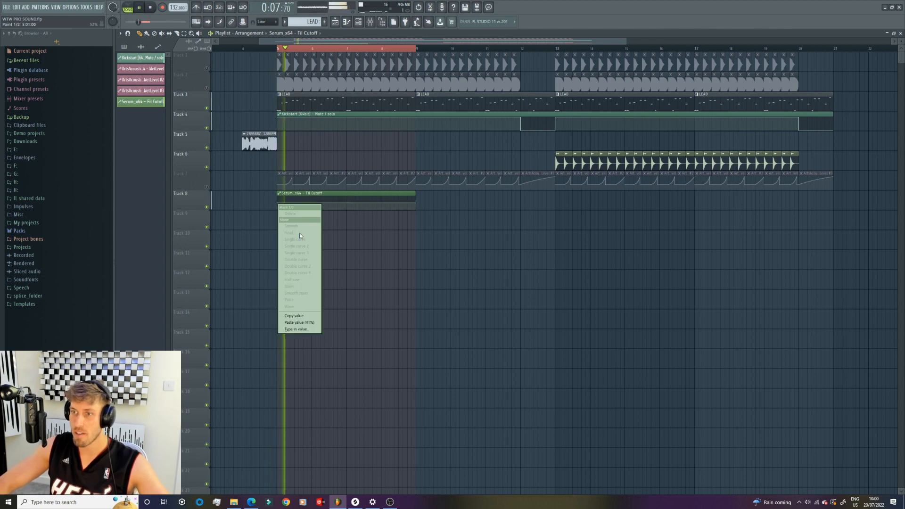
{"action": "left_click", "coordinate": [304, 317]}
{"action": "right_click", "coordinate": [347, 203]}
{"action": "mouse_move", "coordinate": [347, 204]}
{"action": "left_mouse_down"}
{"action": "mouse_move", "coordinate": [312, 203]}
{"action": "mouse_move", "coordinate": [346, 213]}
{"action": "left_mouse_up"}
{"action": "key", "text": "space"}
{"action": "key", "text": "space"}
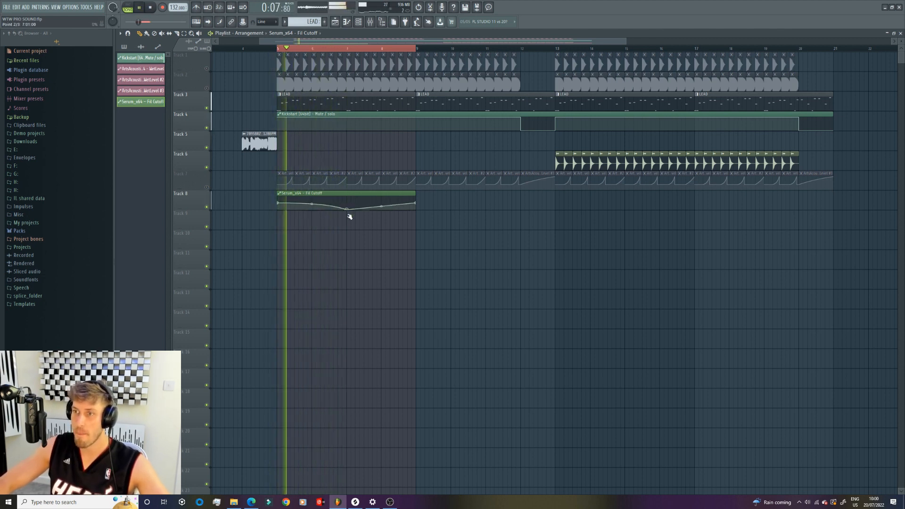
{"action": "right_click", "coordinate": [329, 204]}
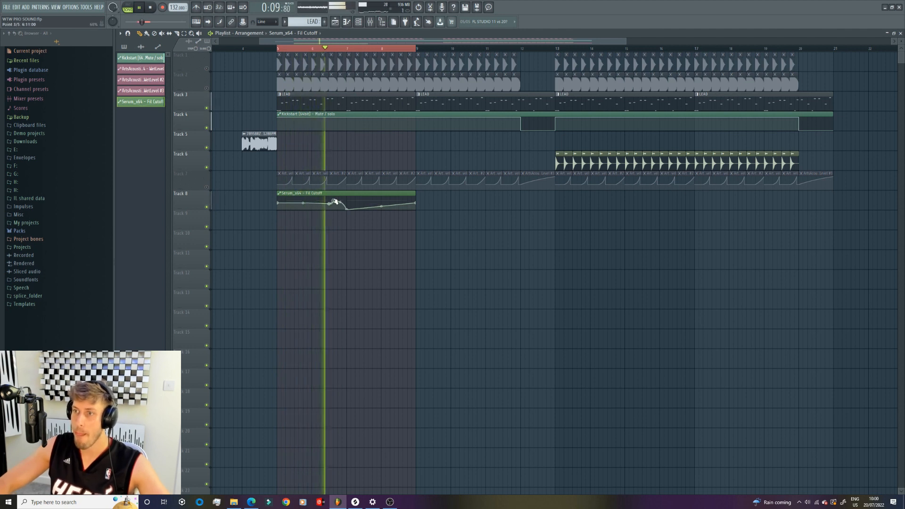
{"action": "right_click", "coordinate": [334, 199]}
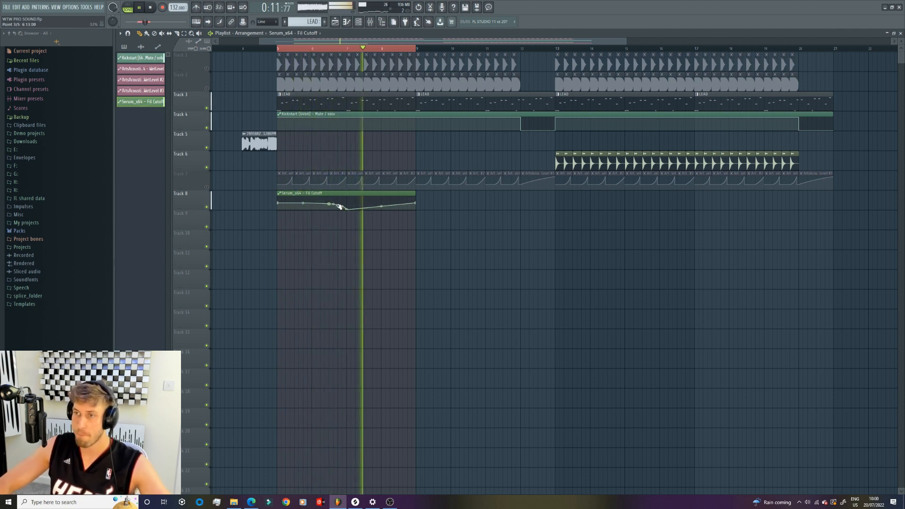
{"action": "left_click", "coordinate": [330, 49]}
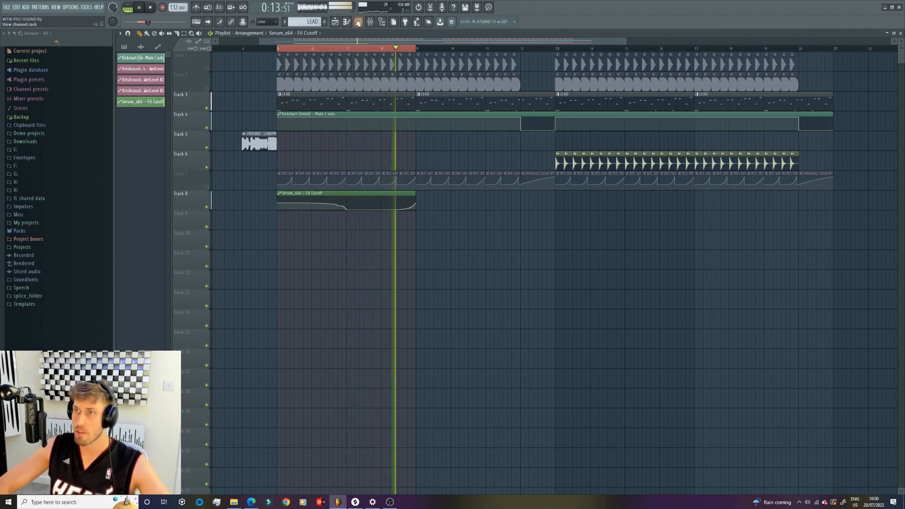
Reopen the LEAD pattern's Serum, raise its filter cutoff to 22050 Hz during playback, and create an automation clip for the last tweaked parameter
{"action": "key", "text": "F6"}
{"action": "key", "text": "F6"}
{"action": "double_click", "coordinate": [346, 99]}
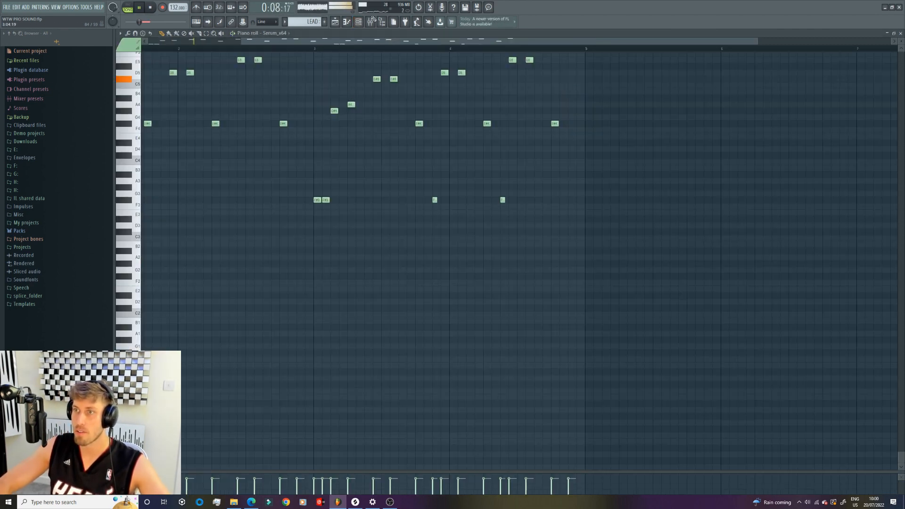
{"action": "key", "text": "F6"}
{"action": "left_click", "coordinate": [266, 138]}
{"action": "key", "text": "space"}
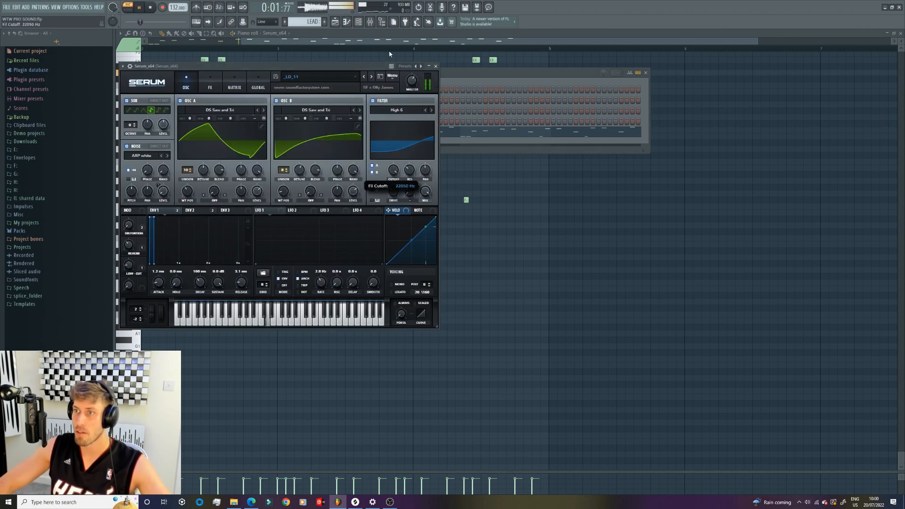
{"action": "left_click", "coordinate": [83, 8]}
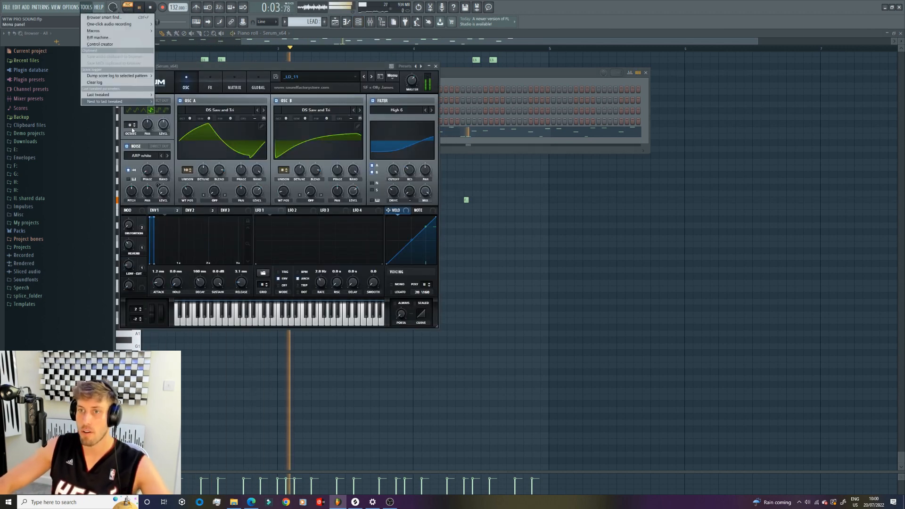
{"action": "mouse_move", "coordinate": [117, 95]}
{"action": "left_click", "coordinate": [179, 143]}
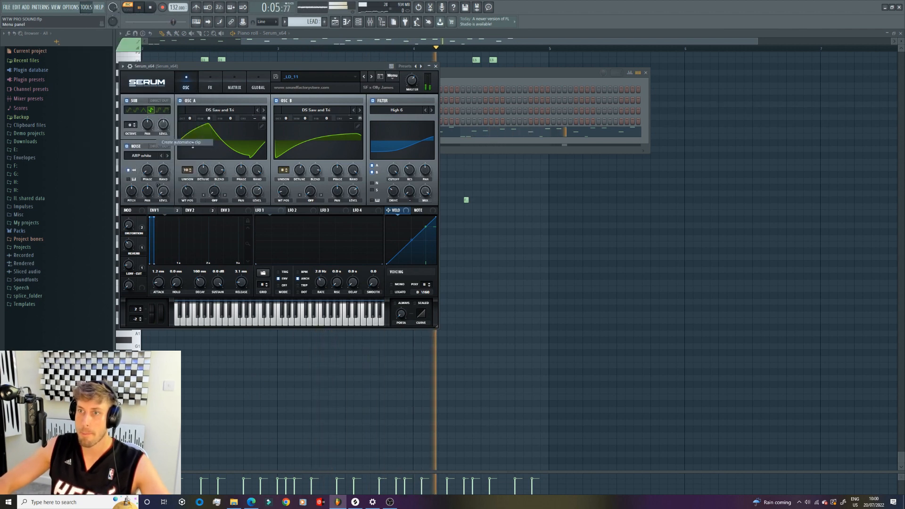
Remove the old Fil Cutoff clip from Track 8, then add a low point at bar 7 in the Fil Cutoff #2 clip and curve it
{"action": "key", "text": "F5"}
{"action": "right_click", "coordinate": [372, 193]}
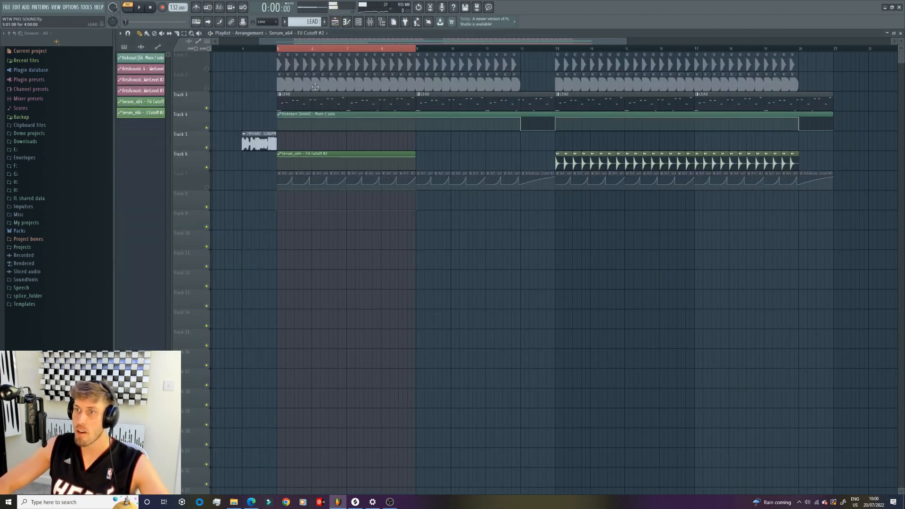
{"action": "left_click", "coordinate": [276, 49]}
{"action": "key", "text": "space"}
{"action": "right_click", "coordinate": [347, 163]}
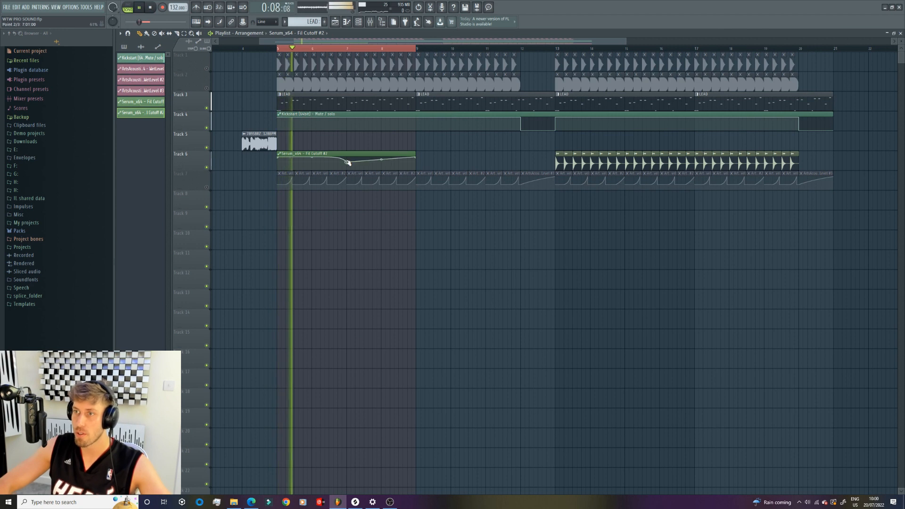
{"action": "left_click_drag", "start_coordinate": [382, 160], "coordinate": [380, 165]}
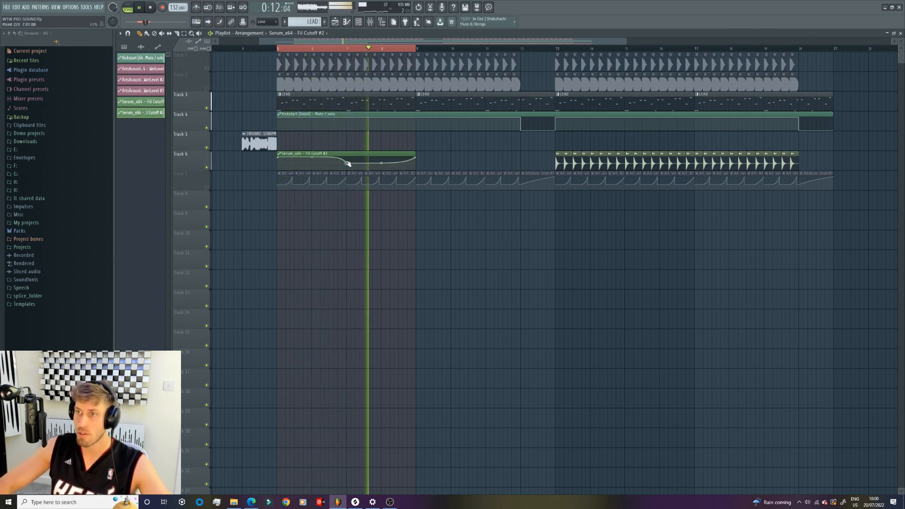
Move the Fil Cutoff #2 clip from Track 6 to Track 9 over bars 5 to 9 and delete the stray duplicates
{"action": "left_click_drag", "start_coordinate": [423, 160], "coordinate": [426, 214]}
{"action": "left_click", "coordinate": [370, 148]}
{"action": "left_click_drag", "start_coordinate": [370, 158], "coordinate": [370, 219]}
{"action": "right_click", "coordinate": [419, 135]}
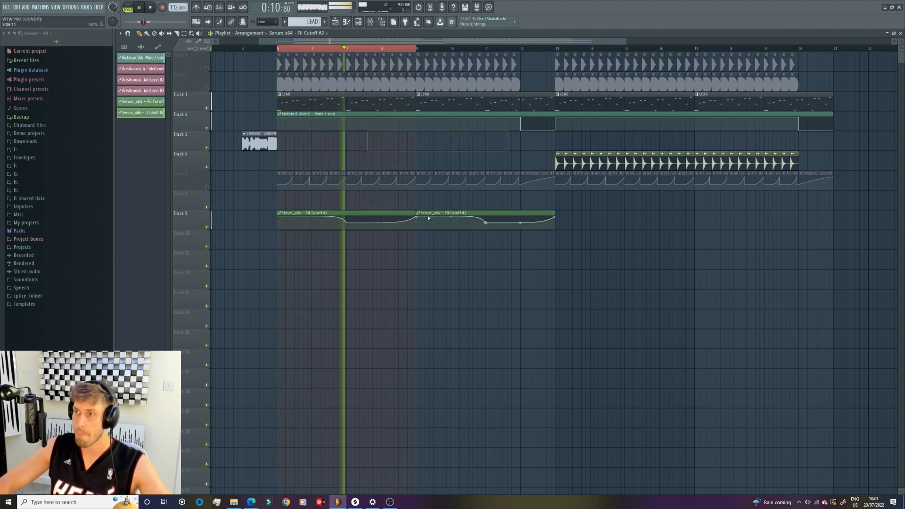
{"action": "right_click", "coordinate": [428, 215]}
{"action": "key", "text": "space"}
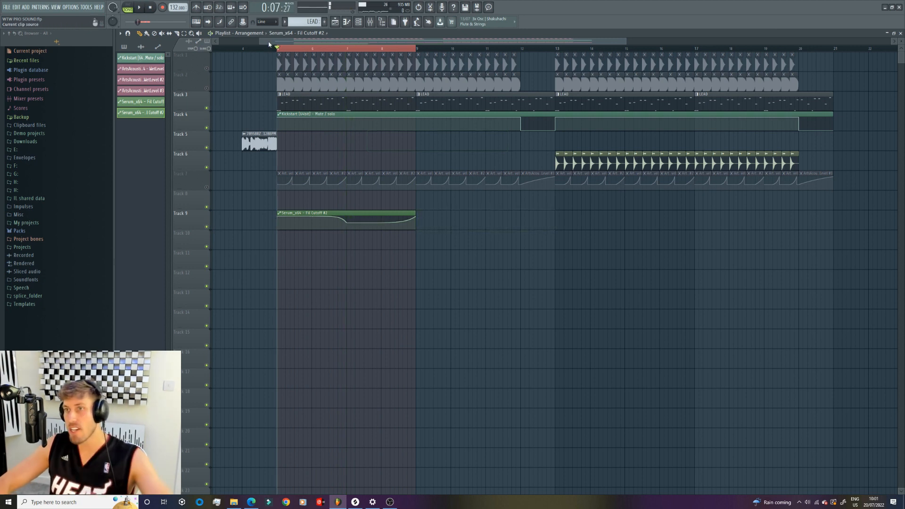
Unmute Tracks 1 and 2 and play the lead together with the kick and bass
{"action": "left_click", "coordinate": [206, 69]}
{"action": "left_click", "coordinate": [207, 88]}
{"action": "key", "text": "space"}
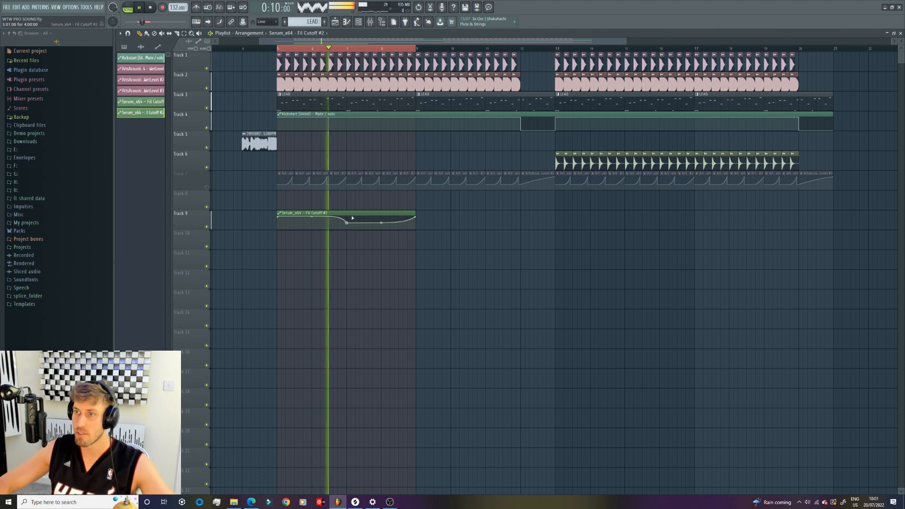
{"action": "key", "text": "space"}
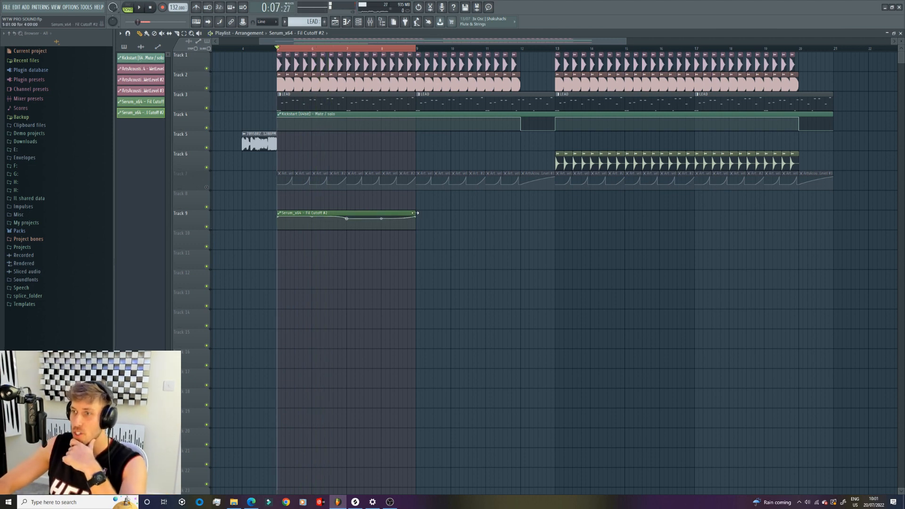
Extend the Fil Cutoff #2 clip to bar 13 and reshape it into one descending curve, deleting the point at bar 7
{"action": "left_click_drag", "start_coordinate": [416, 213], "coordinate": [527, 227]}
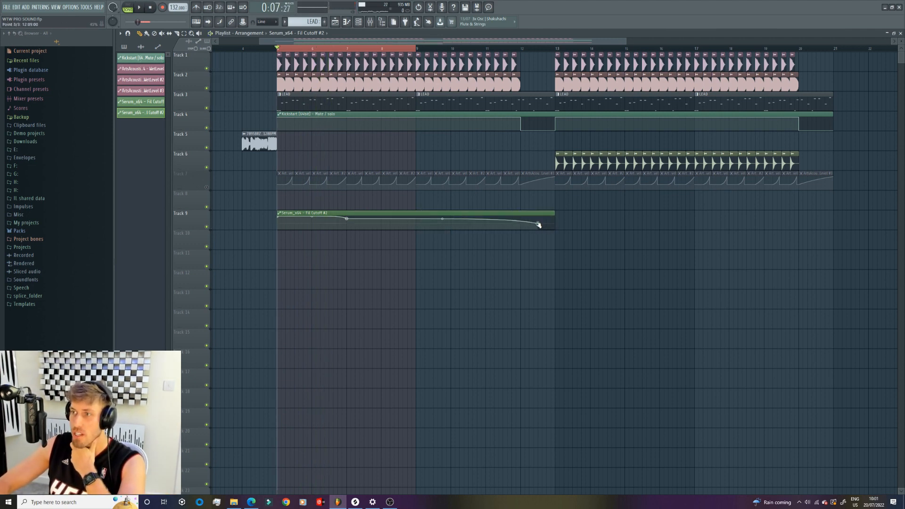
{"action": "right_click", "coordinate": [347, 220]}
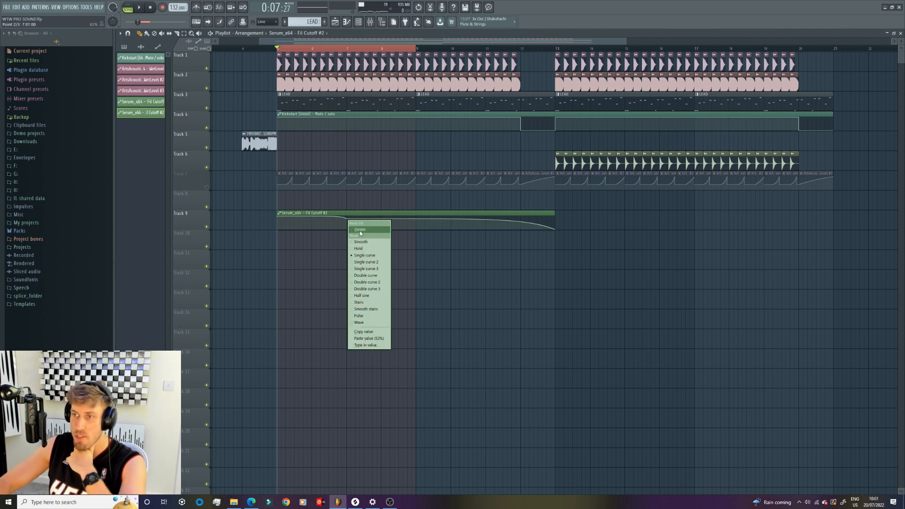
{"action": "left_click", "coordinate": [359, 230]}
{"action": "left_click_drag", "start_coordinate": [416, 217], "coordinate": [416, 220]}
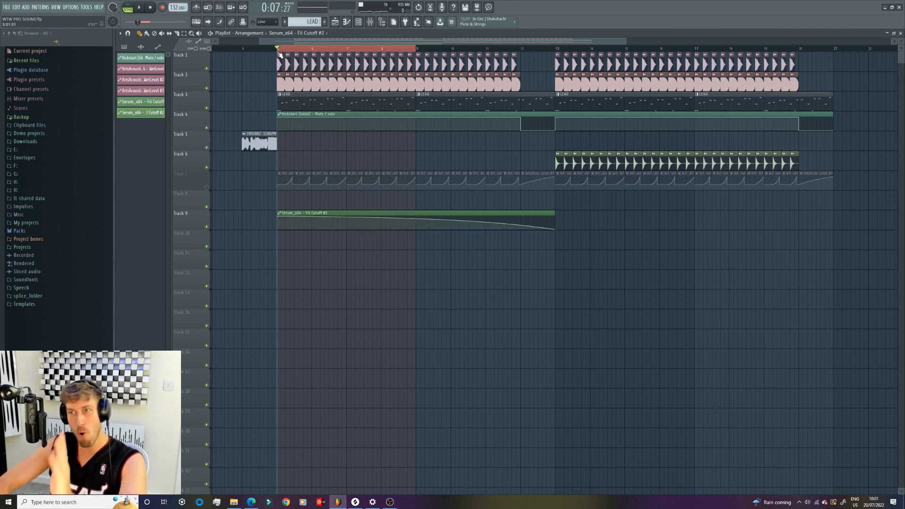
Clear the time selection, play the drop transition from bar 12, and adjust the tension of the Fil Cutoff #2 curve from bar 5
{"action": "left_click_drag", "start_coordinate": [277, 52], "coordinate": [417, 50]}
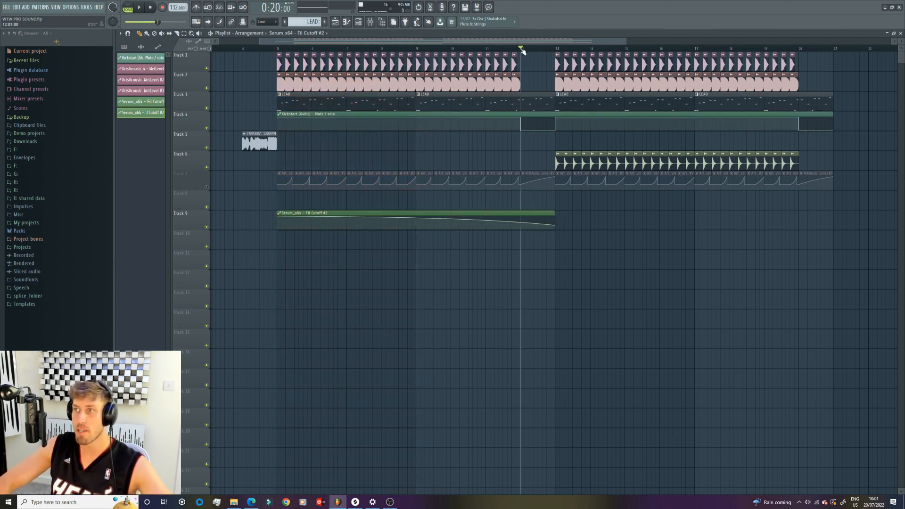
{"action": "key", "text": "space"}
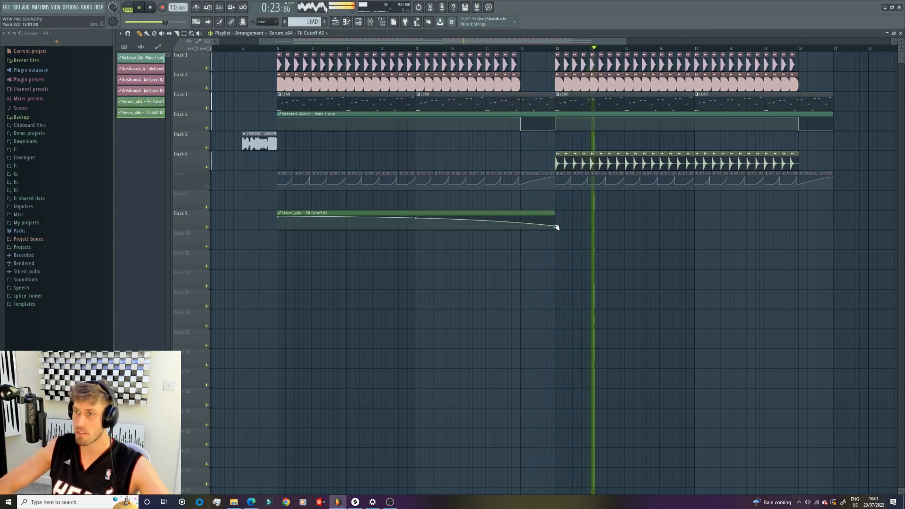
{"action": "left_click", "coordinate": [272, 49]}
{"action": "left_click_drag", "start_coordinate": [417, 218], "coordinate": [416, 216]}
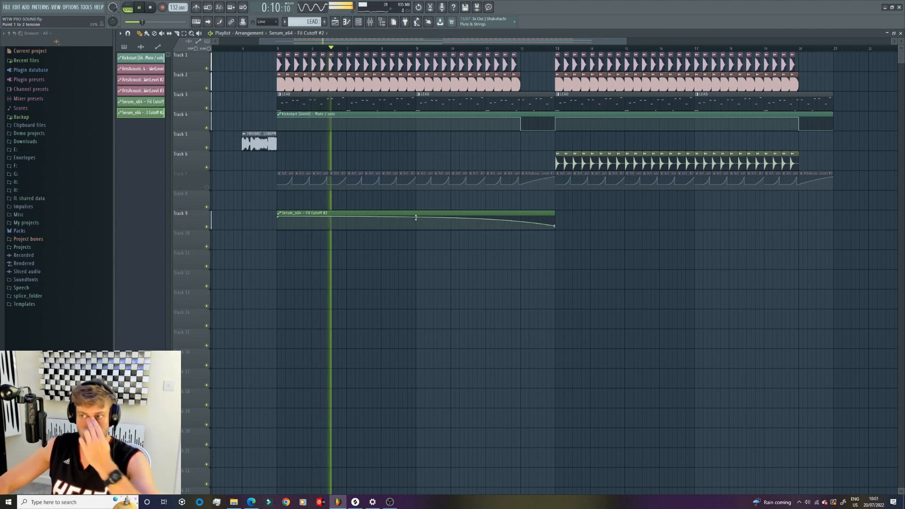
Set the high-shelf gain in the Serum lead's last Pro-Q 3 to 2 dB
{"action": "key", "text": "F9"}
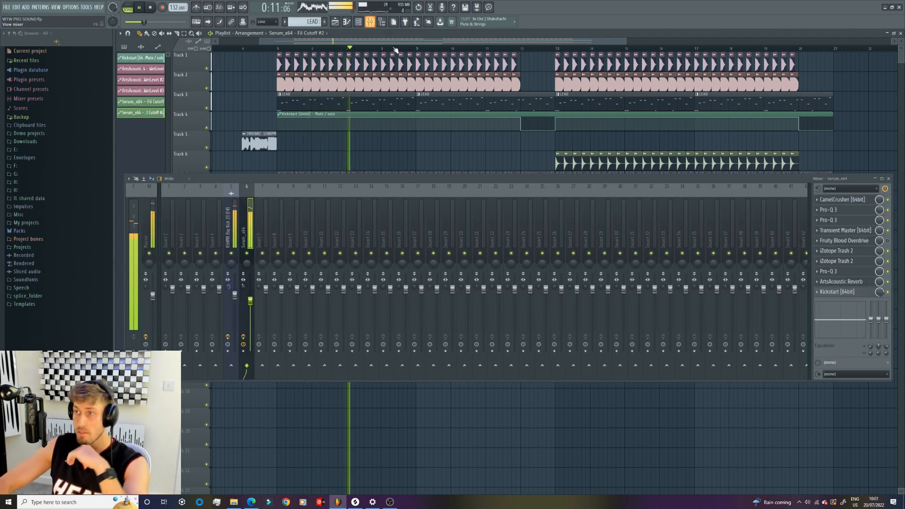
{"action": "left_click", "coordinate": [862, 272]}
{"action": "double_click", "coordinate": [435, 174]}
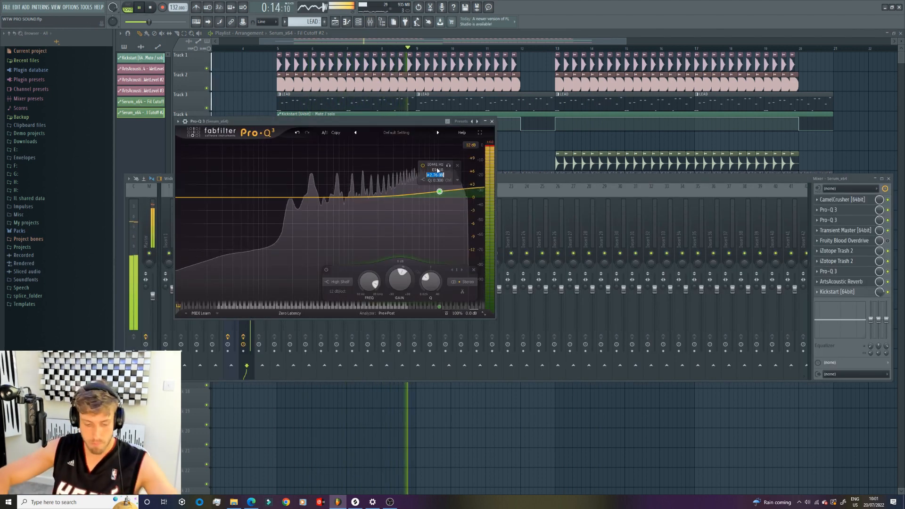
{"action": "type", "text": "2"}
{"action": "key", "text": "Return"}
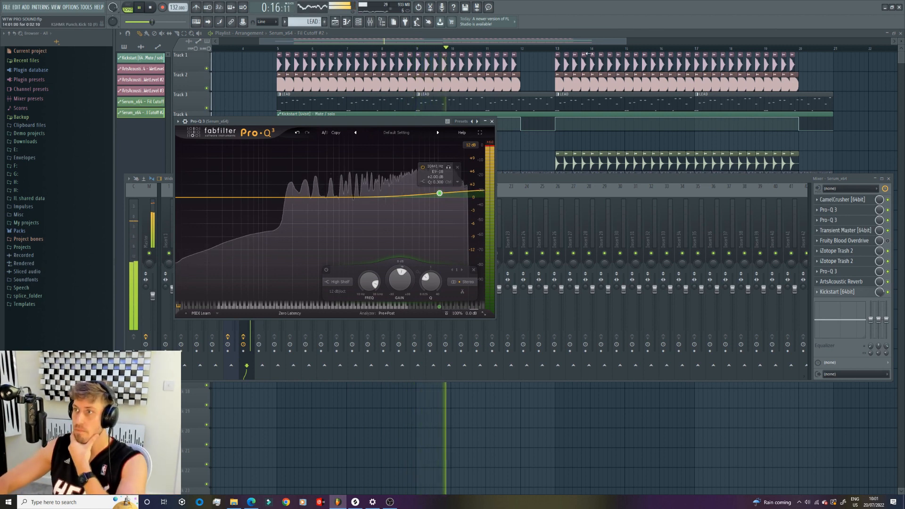
Select bar 12 to 13 on the timeline and place a second Fil Cutoff #2 clip at bar 13 on Track 9
{"action": "left_click_drag", "start_coordinate": [626, 41], "coordinate": [675, 41]}
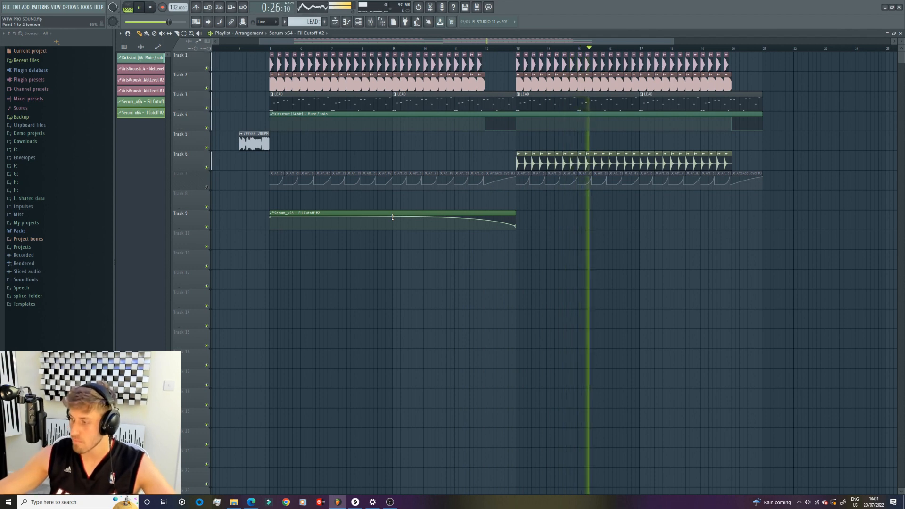
{"action": "key", "text": "space"}
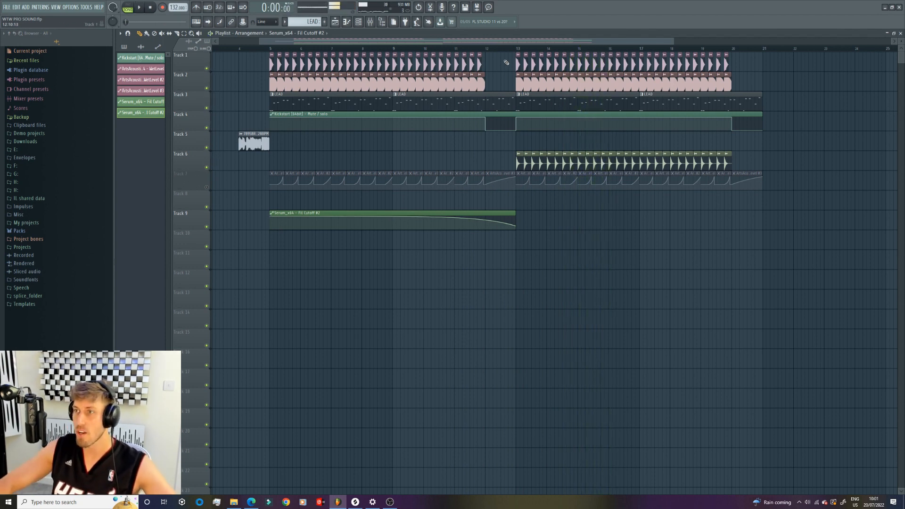
{"action": "left_click_drag", "start_coordinate": [488, 54], "coordinate": [522, 51]}
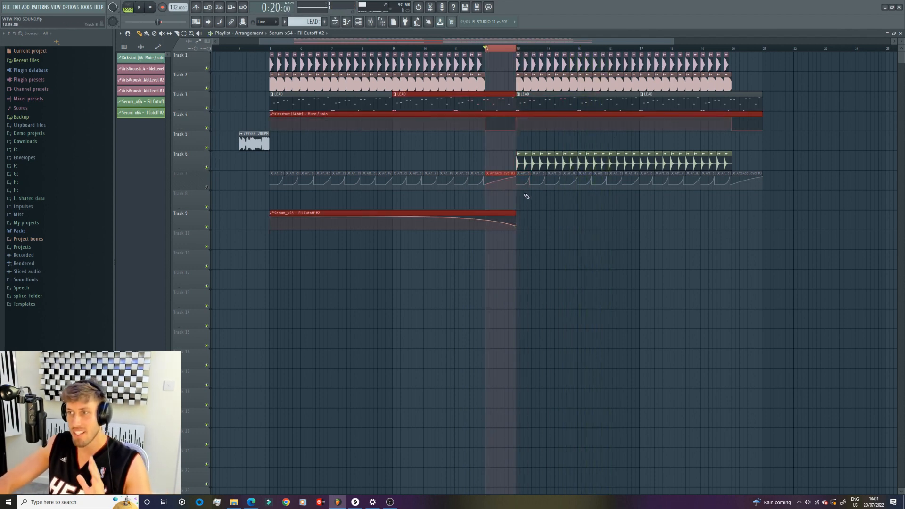
{"action": "left_click", "coordinate": [534, 210]}
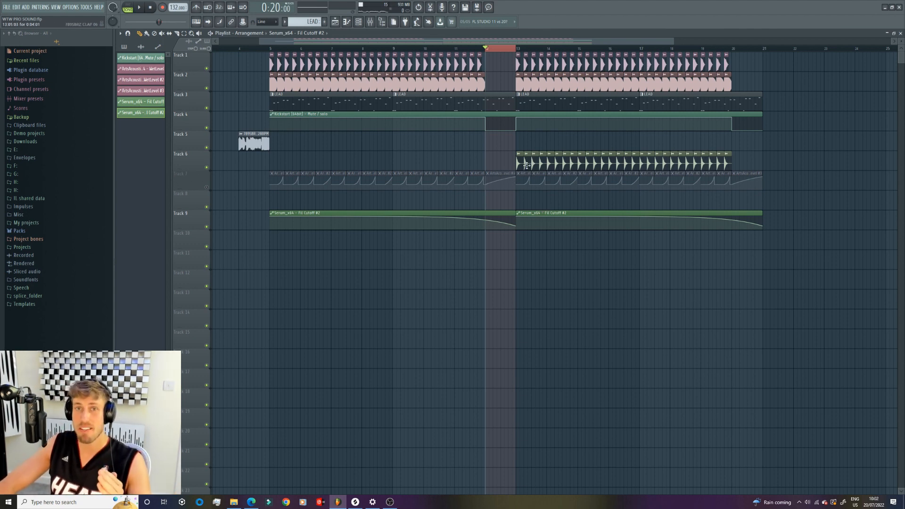
Load Fruity Flanger into the Master track's first effect slot and set its mix level to 0%
{"action": "left_click", "coordinate": [359, 23]}
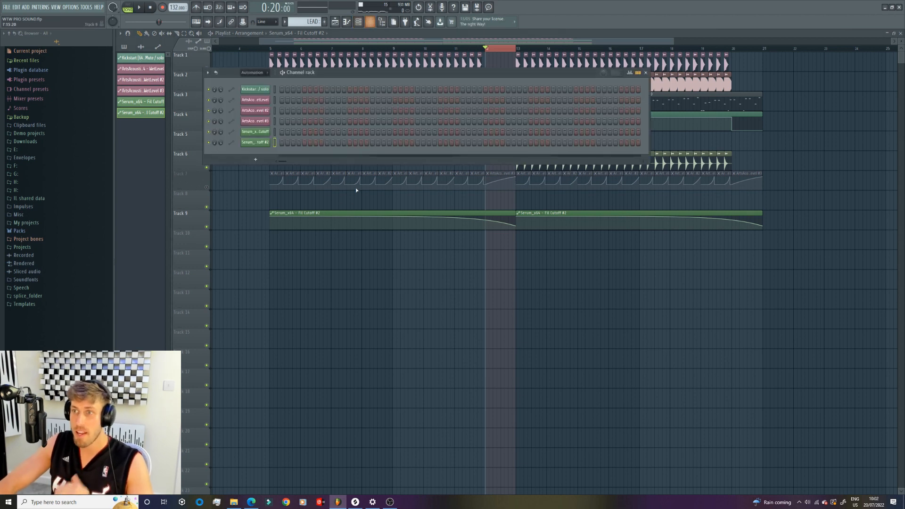
{"action": "left_click", "coordinate": [371, 24]}
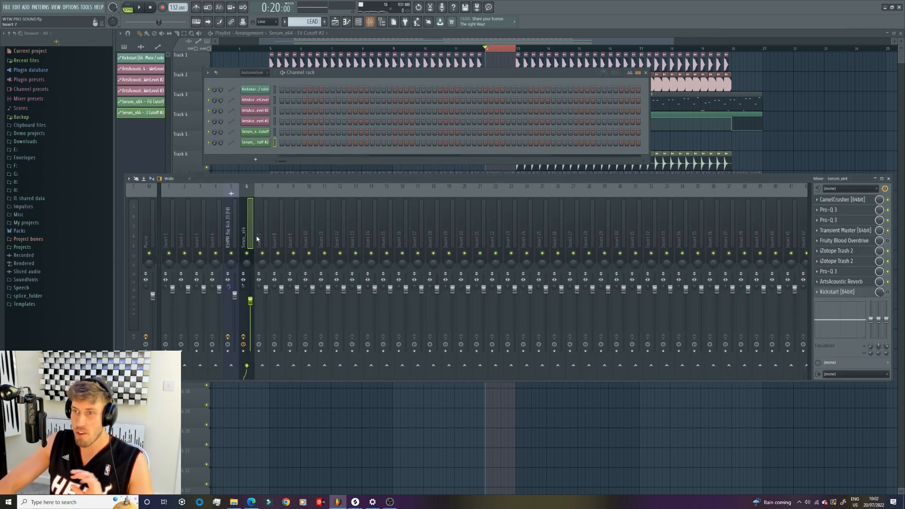
{"action": "left_click", "coordinate": [152, 215]}
{"action": "left_click", "coordinate": [848, 203]}
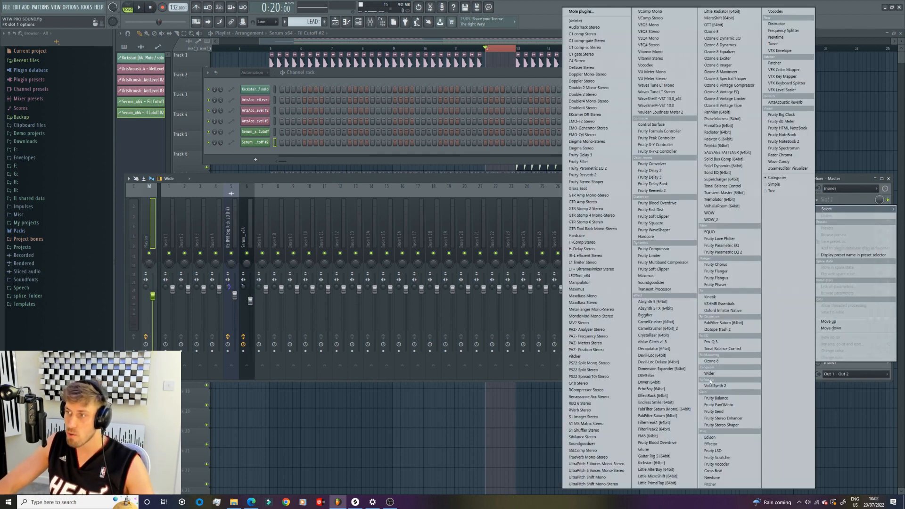
{"action": "left_click", "coordinate": [719, 272]}
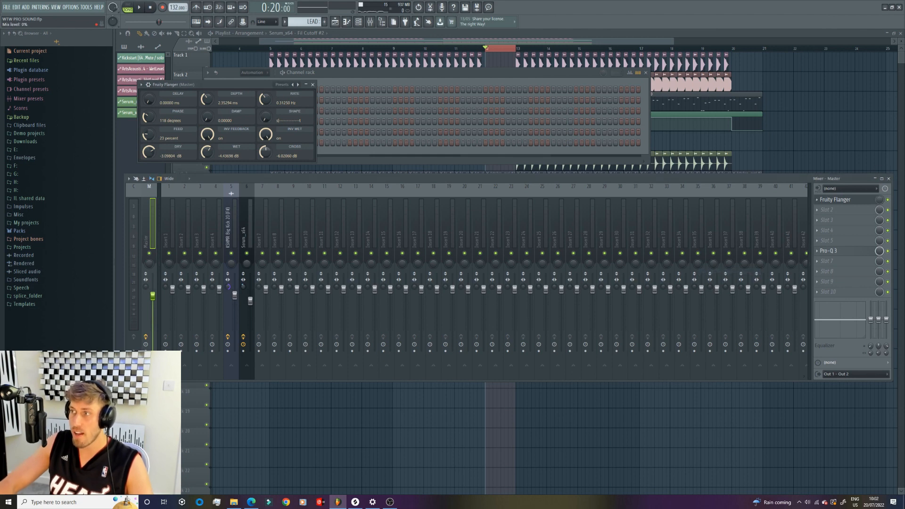
Create an automation clip for the Flanger's mix level over bar 12 and ramp it upward to bar 13
{"action": "right_click", "coordinate": [878, 204]}
{"action": "left_click", "coordinate": [884, 258]}
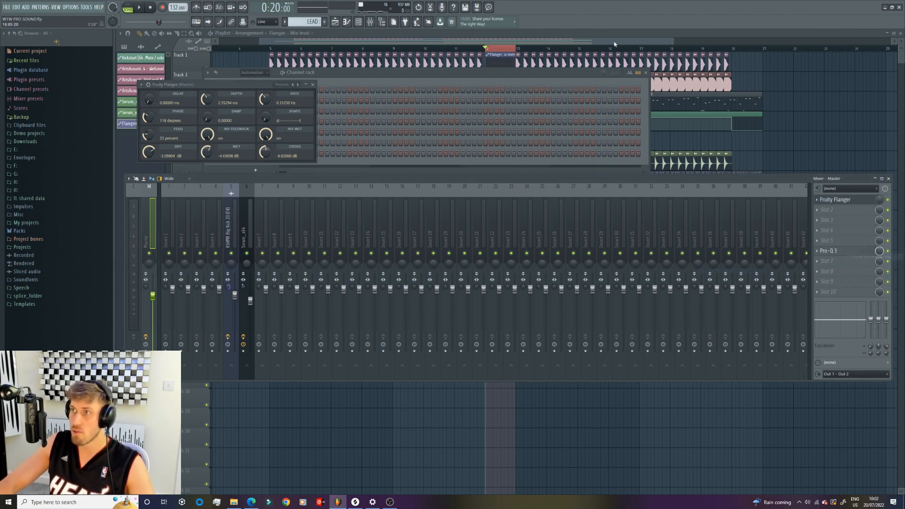
{"action": "key", "text": "F12"}
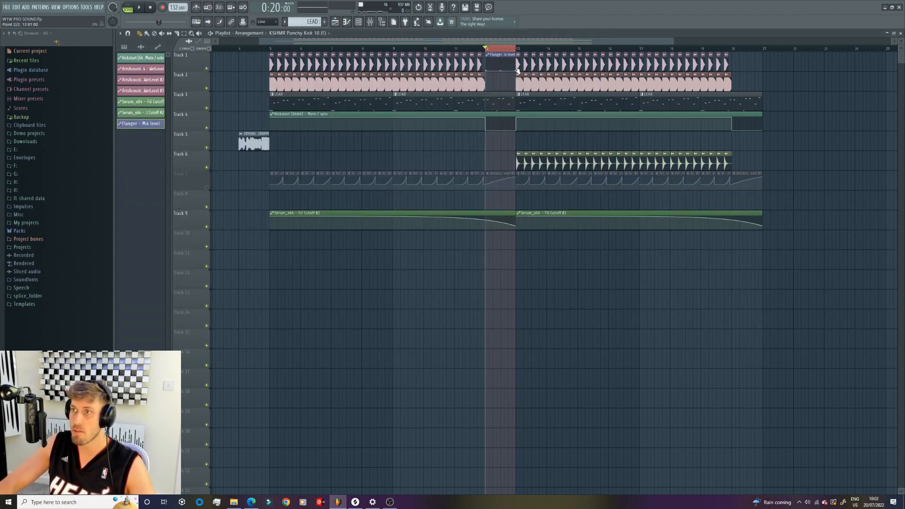
{"action": "left_click_drag", "start_coordinate": [512, 43], "coordinate": [514, 44]}
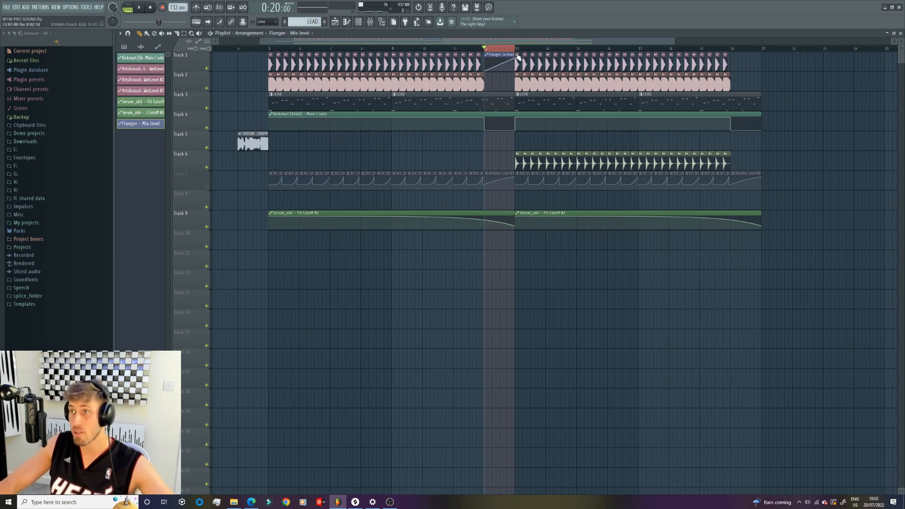
Place a second Flanger mix-level clip at bar 20 on Track 1, clear the time selection and play the transition into bar 13
{"action": "key", "text": "space"}
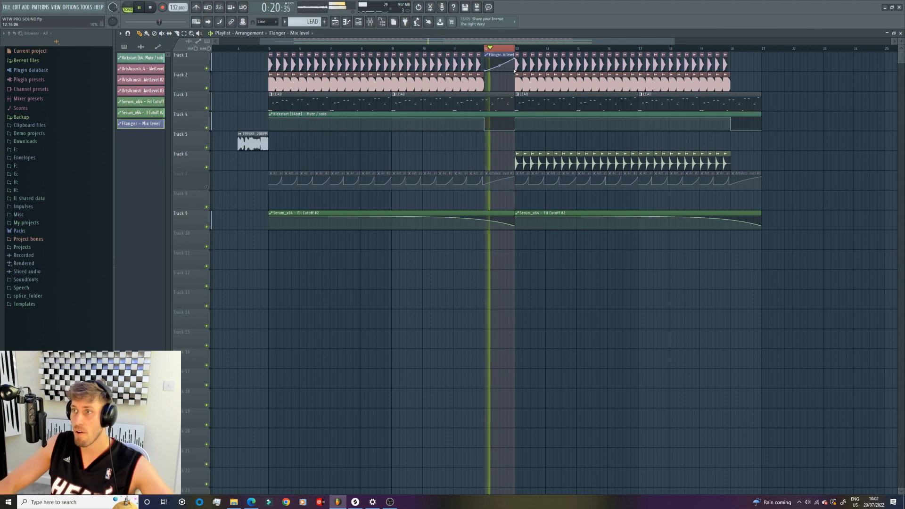
{"action": "left_click", "coordinate": [747, 60]}
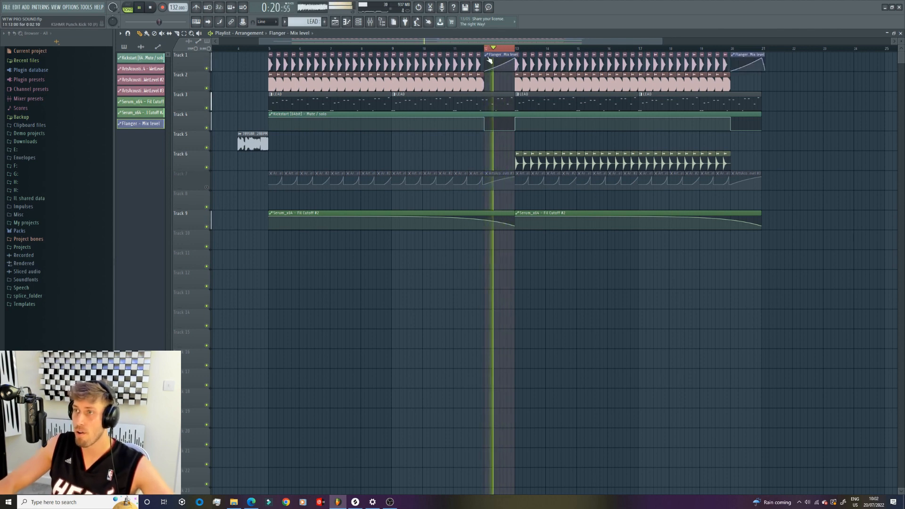
{"action": "left_click", "coordinate": [501, 48], "text": "ctrl"}
{"action": "left_click", "coordinate": [517, 48], "text": "ctrl"}
{"action": "left_click", "coordinate": [517, 49], "text": "ctrl"}
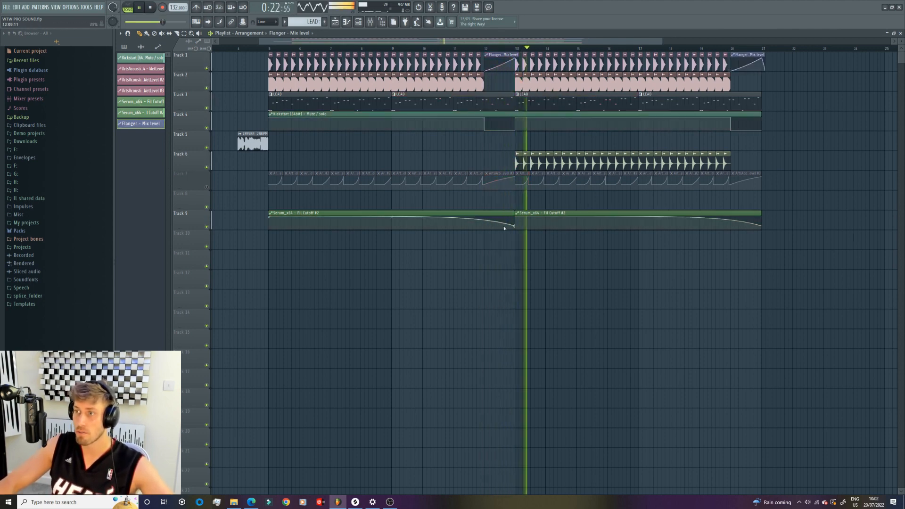
{"action": "left_click", "coordinate": [468, 49]}
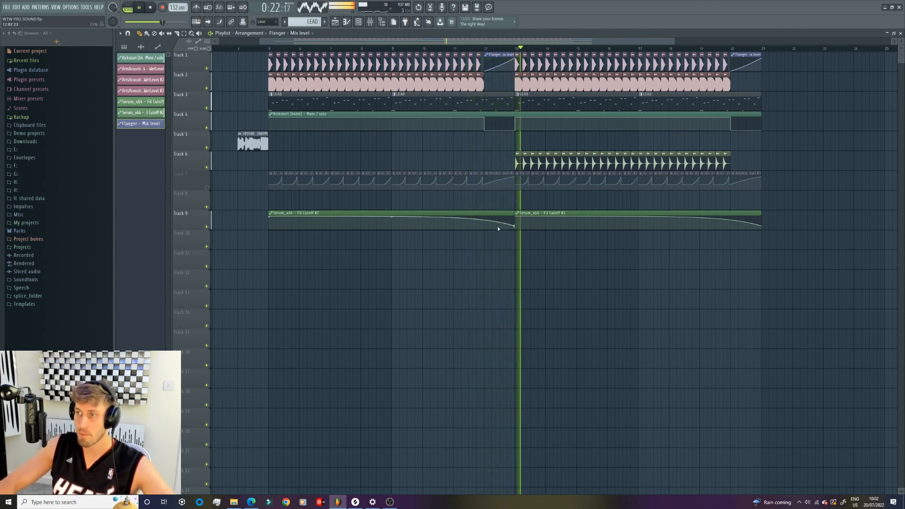
Replace the second Fil Cutoff #2 clip by extending the first to bar 21, with a curve rising to a new point at bar 20
{"action": "right_click", "coordinate": [517, 214]}
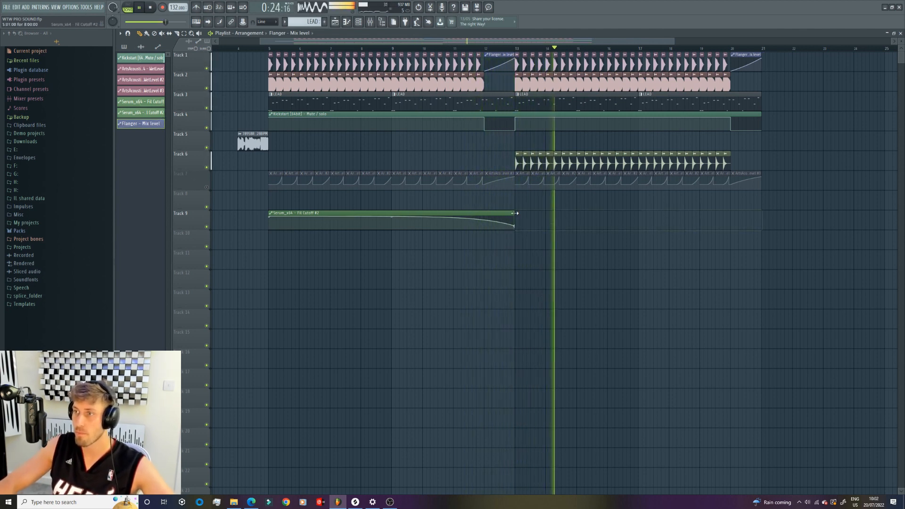
{"action": "left_click_drag", "start_coordinate": [515, 213], "coordinate": [760, 214]}
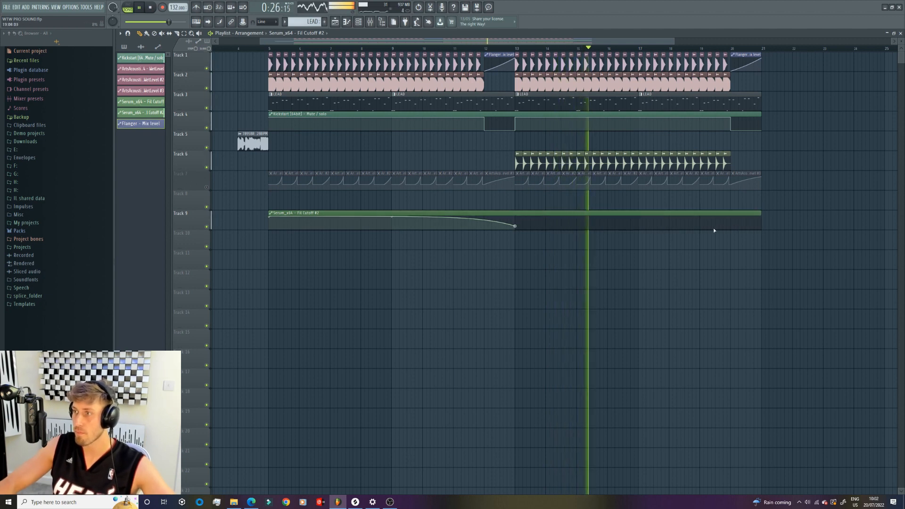
{"action": "right_click", "coordinate": [731, 226]}
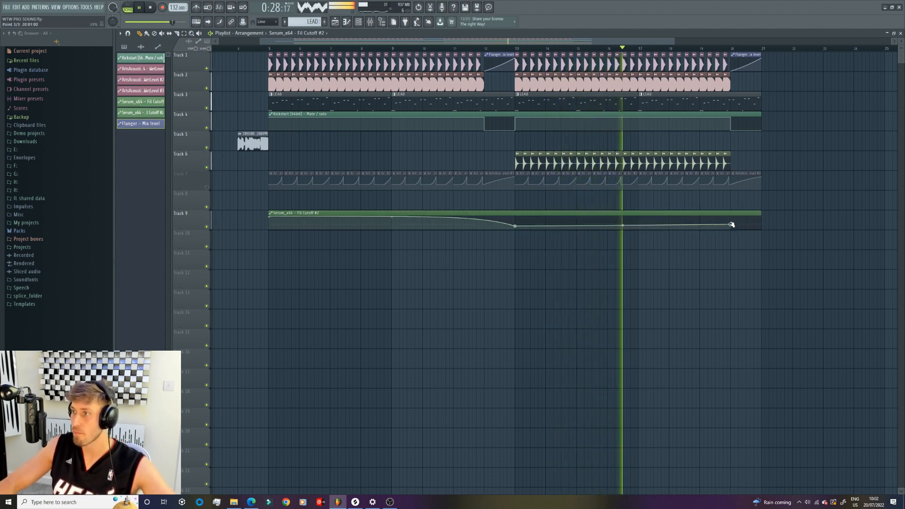
{"action": "left_click_drag", "start_coordinate": [732, 225], "coordinate": [731, 218]}
{"action": "left_click_drag", "start_coordinate": [623, 222], "coordinate": [623, 225]}
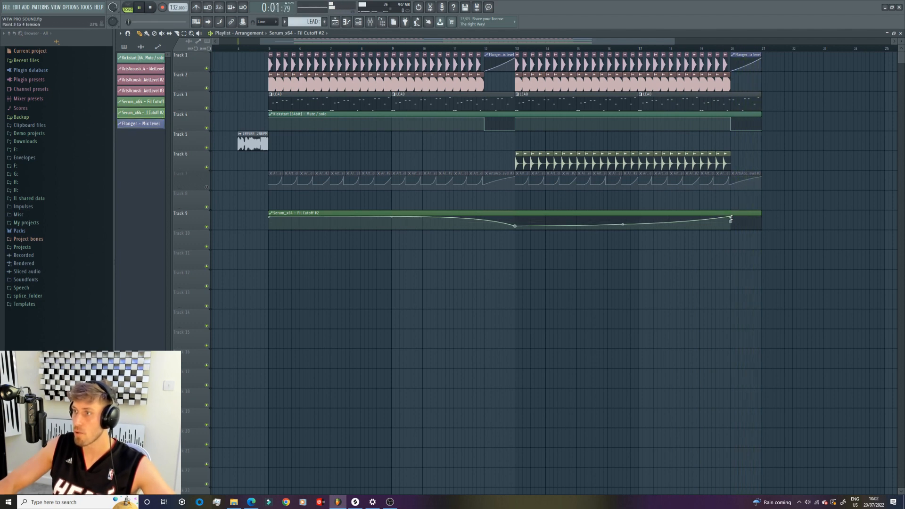
Clear the time selection, mute the LEAD track (Track 3) and play the arrangement without it from bar 5
{"action": "left_click", "coordinate": [682, 49]}
{"action": "left_click", "coordinate": [692, 50]}
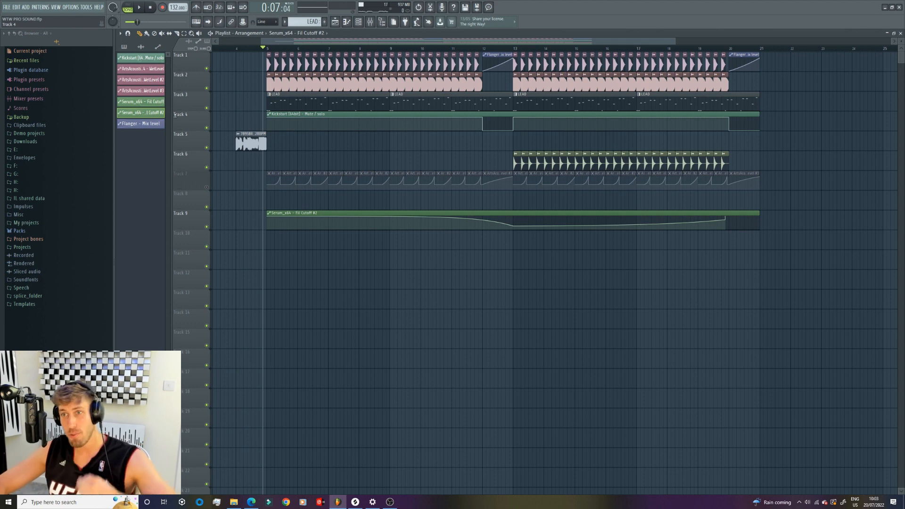
{"action": "left_click", "coordinate": [207, 109]}
{"action": "key", "text": "space"}
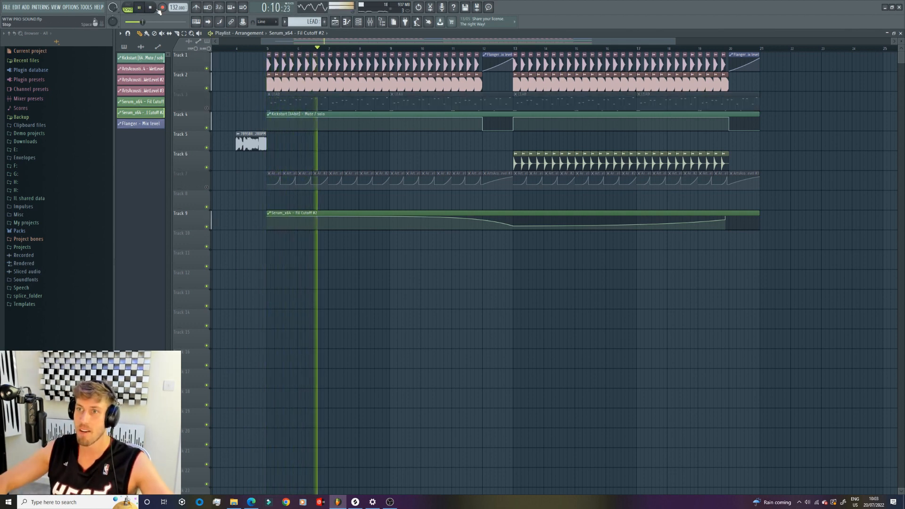
{"action": "key", "text": "space"}
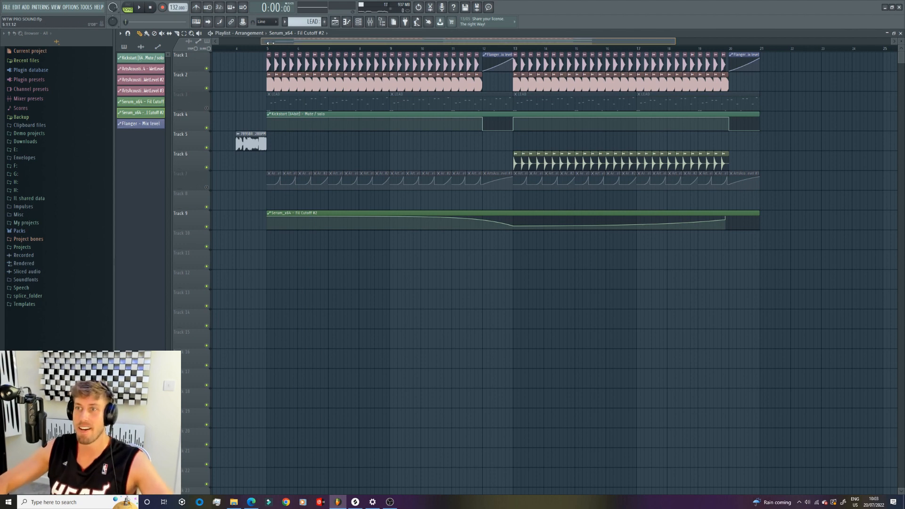
Unmute Track 3, mute Tracks 1 and 2, and check the LEAD pattern's notes in the piano roll
{"action": "left_click_drag", "start_coordinate": [270, 43], "coordinate": [287, 43]}
{"action": "left_click_drag", "start_coordinate": [673, 43], "coordinate": [562, 27]}
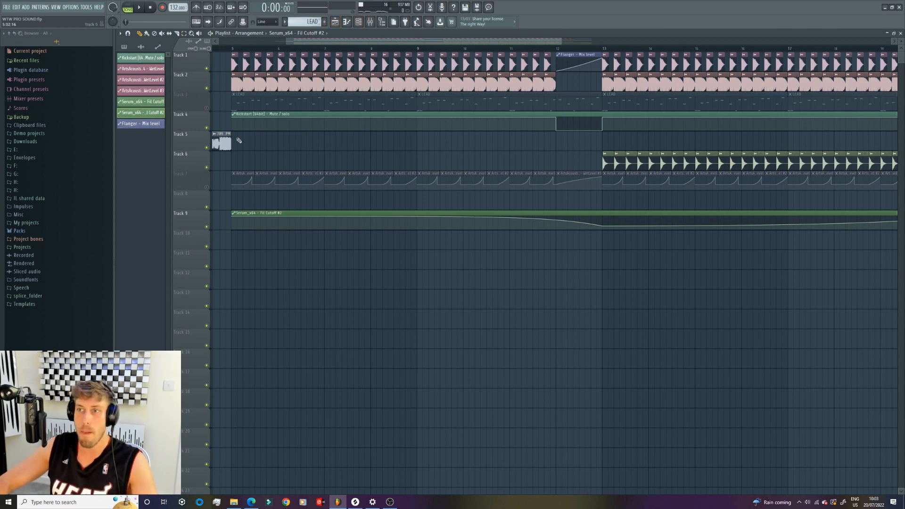
{"action": "left_click", "coordinate": [257, 91]}
{"action": "left_click", "coordinate": [207, 108]}
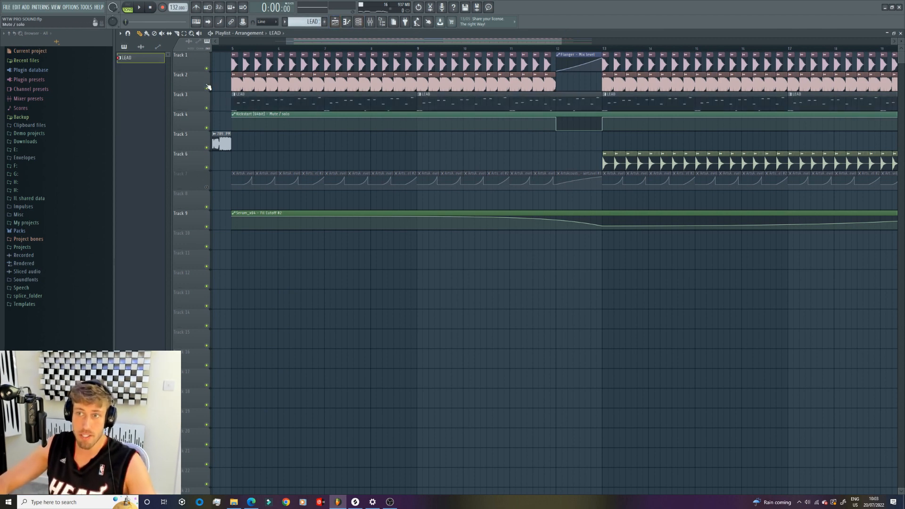
{"action": "left_click", "coordinate": [206, 68]}
{"action": "left_click", "coordinate": [207, 88]}
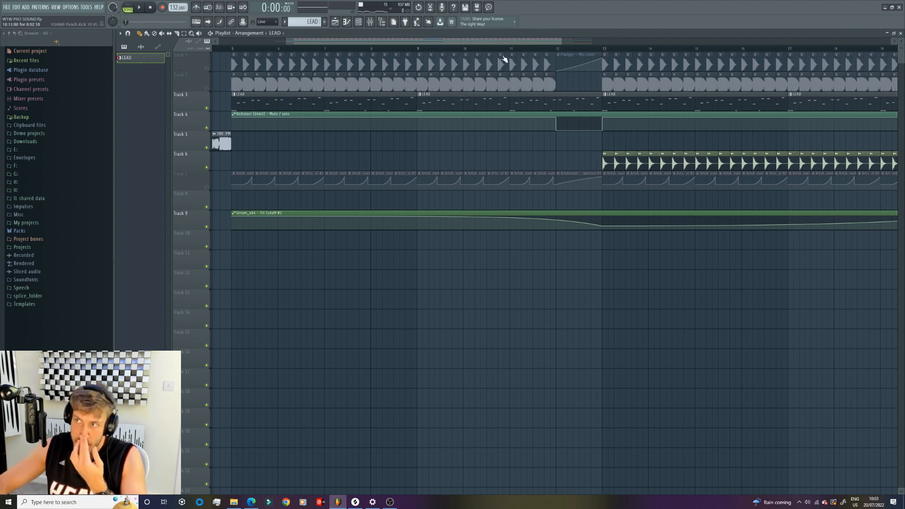
{"action": "double_click", "coordinate": [533, 93]}
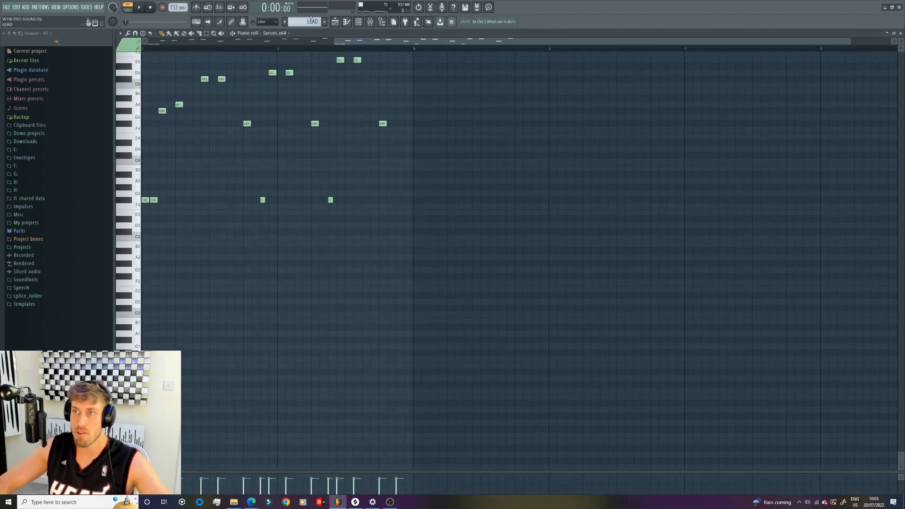
{"action": "left_click", "coordinate": [345, 22]}
Browse the H: sample folder, and switch playback from the lead to Track 2 by muting Track 3 and unmuting Track 2
{"action": "left_click", "coordinate": [34, 190]}
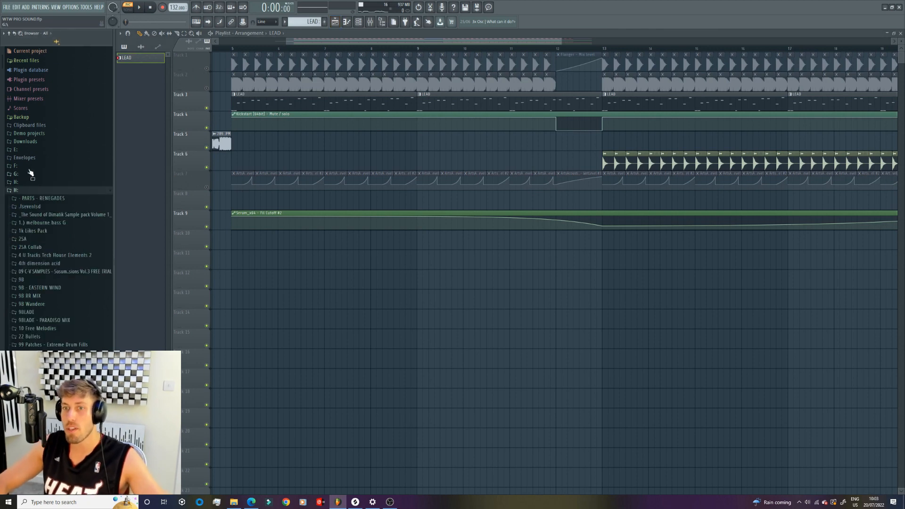
{"action": "scroll", "coordinate": [1, 72], "scroll_direction": "down", "scroll_amount": 10}
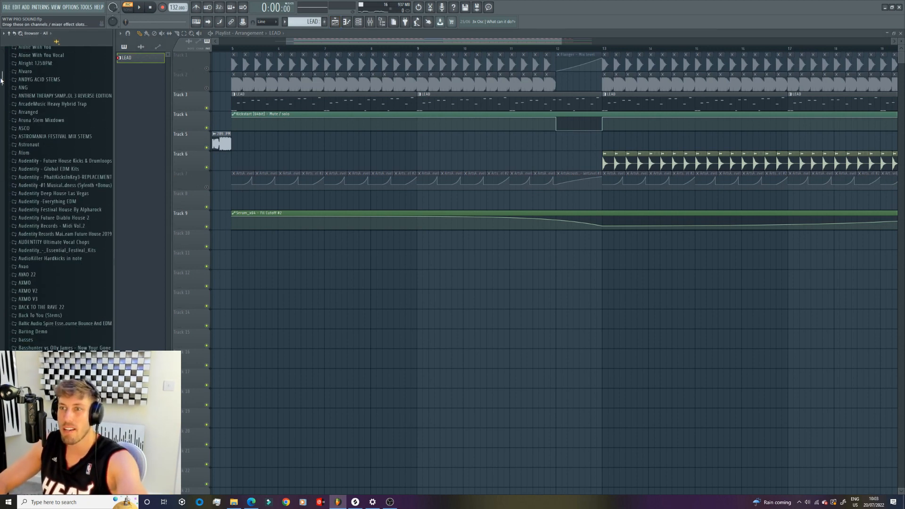
{"action": "left_click", "coordinate": [207, 108]}
{"action": "left_click", "coordinate": [206, 89]}
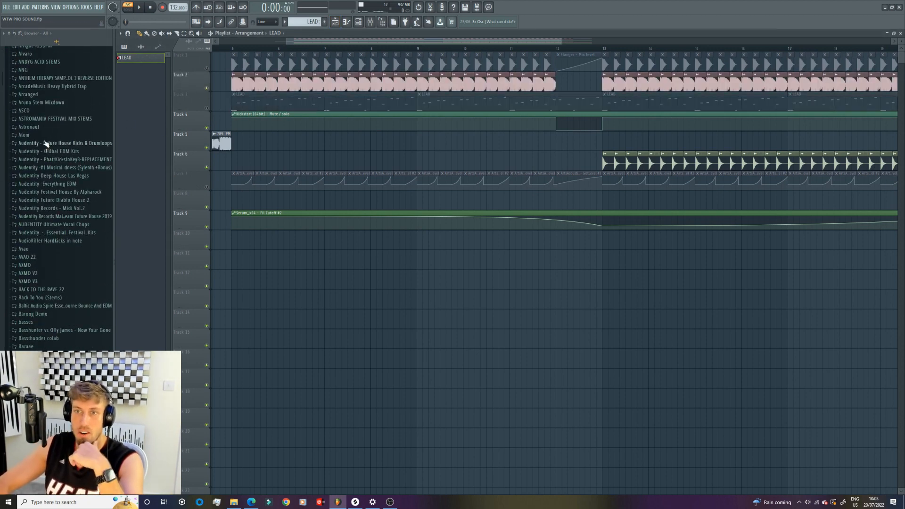
Place KSHMR Signature Kick 13 - Toca (D) from the Sounds of KSHMR VOL 2 Signature Kicks folder on Track 11 at bar 5
{"action": "left_click_drag", "start_coordinate": [2, 114], "coordinate": [10, 177]}
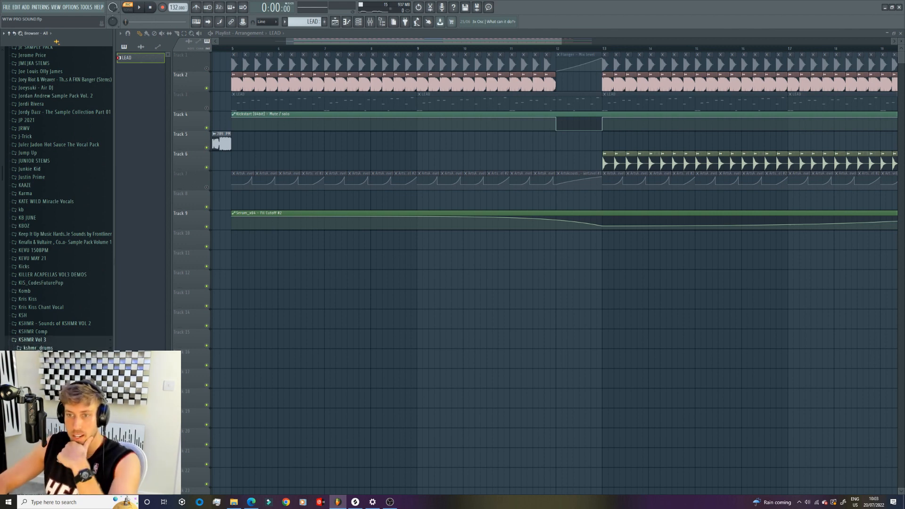
{"action": "left_click", "coordinate": [53, 389]}
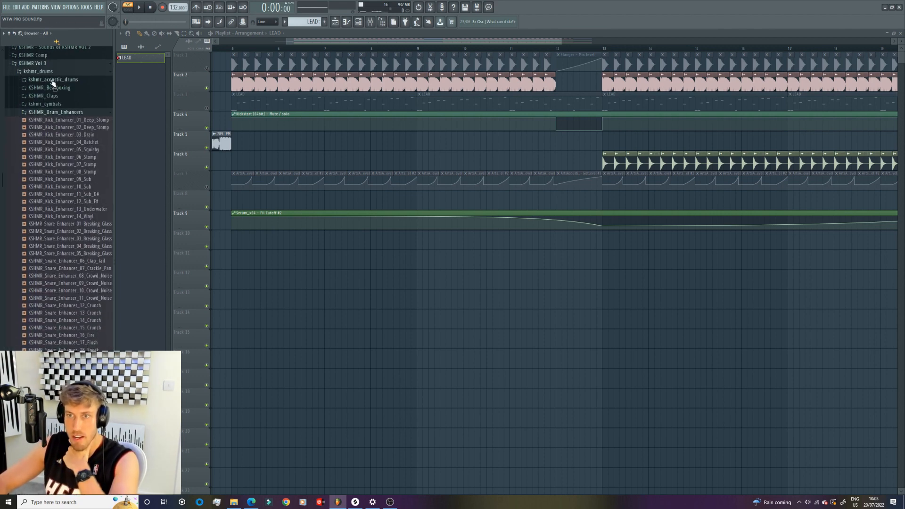
{"action": "left_click", "coordinate": [57, 54]}
{"action": "left_click", "coordinate": [34, 58]}
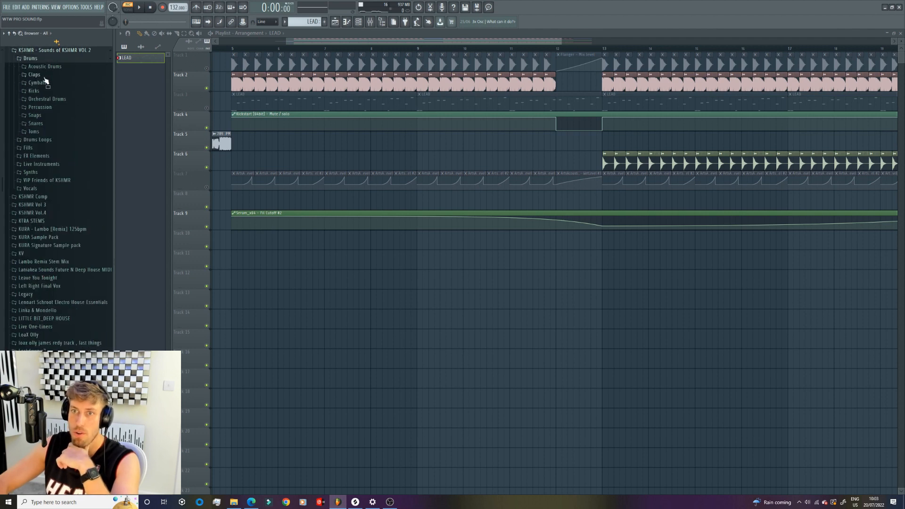
{"action": "left_click", "coordinate": [34, 91]}
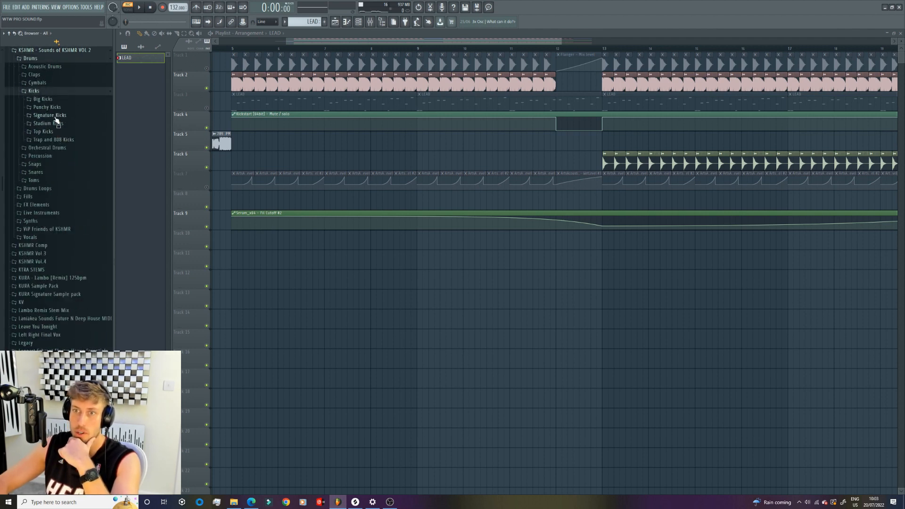
{"action": "left_click", "coordinate": [56, 116]}
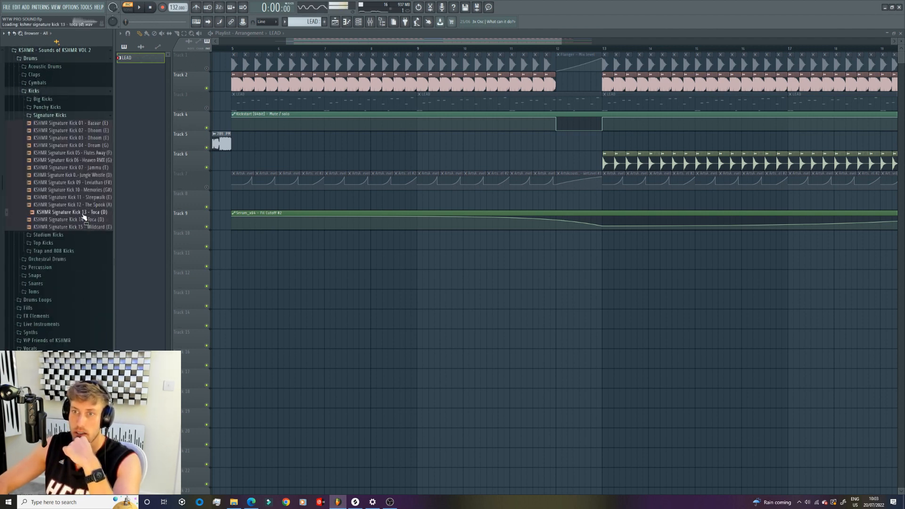
{"action": "mouse_move", "coordinate": [83, 216]}
{"action": "left_mouse_down"}
{"action": "mouse_move", "coordinate": [228, 257]}
{"action": "mouse_move", "coordinate": [284, 259]}
{"action": "left_mouse_up"}
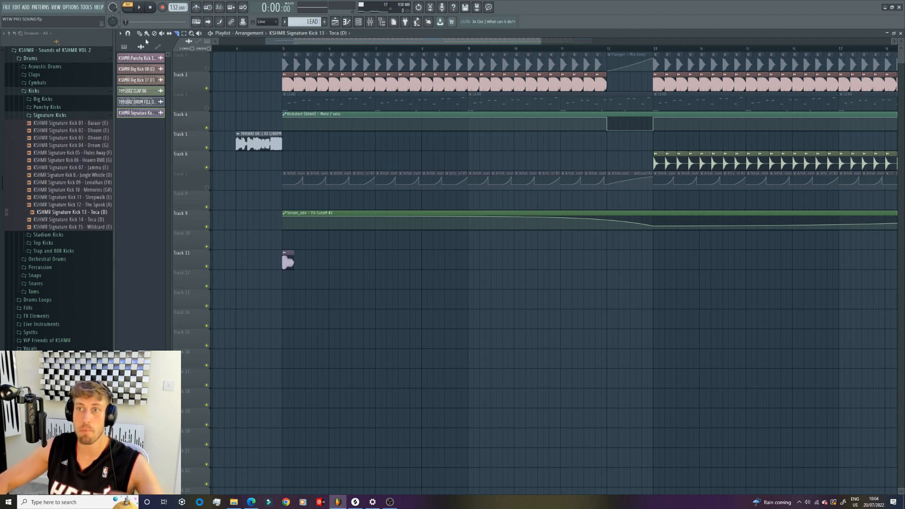
Repeat the kick on Track 11 up to bar 12 and copy the whole run to bars 13 to 20
{"action": "left_click_drag", "start_coordinate": [277, 263], "coordinate": [279, 264]}
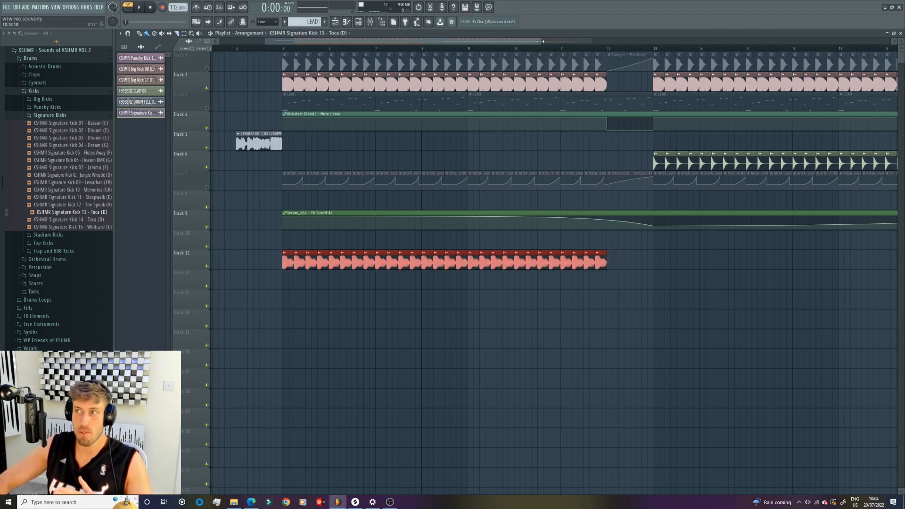
{"action": "left_click_drag", "start_coordinate": [541, 41], "coordinate": [622, 41]}
{"action": "left_click_drag", "start_coordinate": [557, 260], "coordinate": [786, 263]}
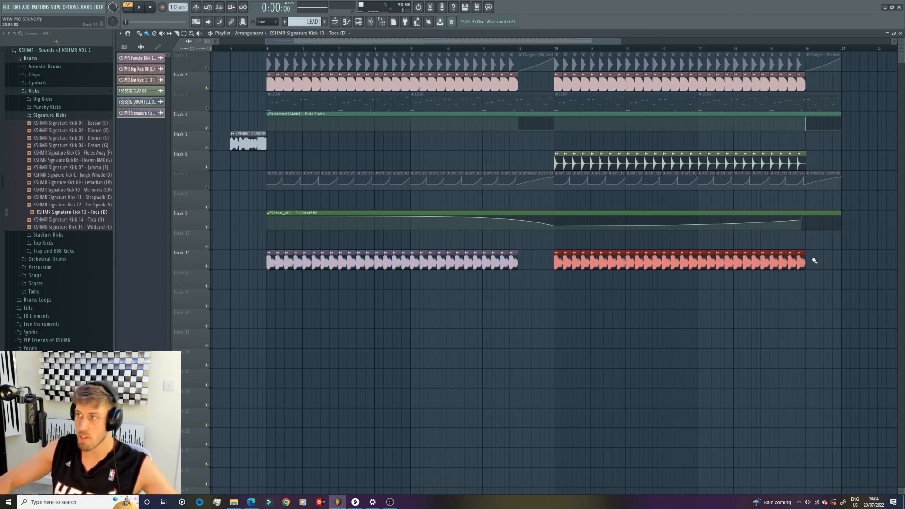
Route the Toca kick to mixer track 7, set its time-stretching mode to e2 generic and raise its pitch slightly
{"action": "double_click", "coordinate": [794, 267]}
{"action": "key", "text": "F9"}
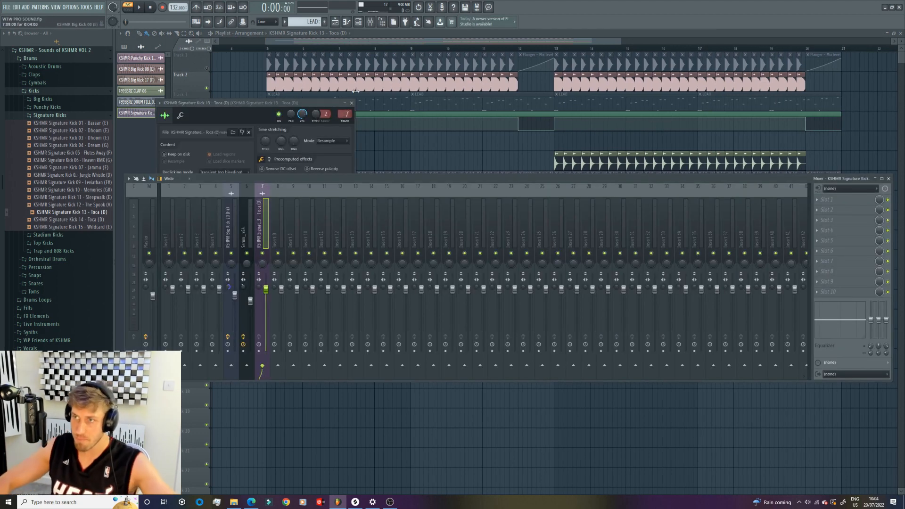
{"action": "left_click", "coordinate": [338, 141]}
{"action": "left_click", "coordinate": [352, 154]}
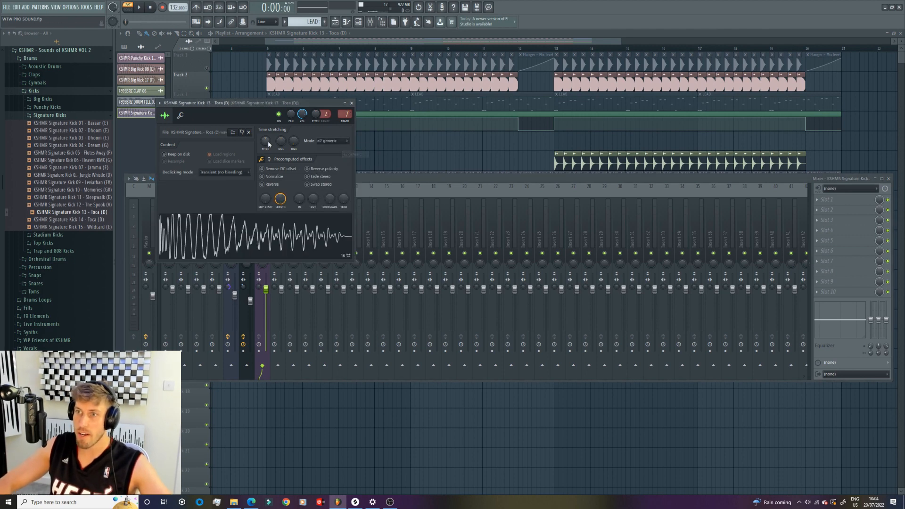
{"action": "left_click_drag", "start_coordinate": [266, 141], "coordinate": [265, 132]}
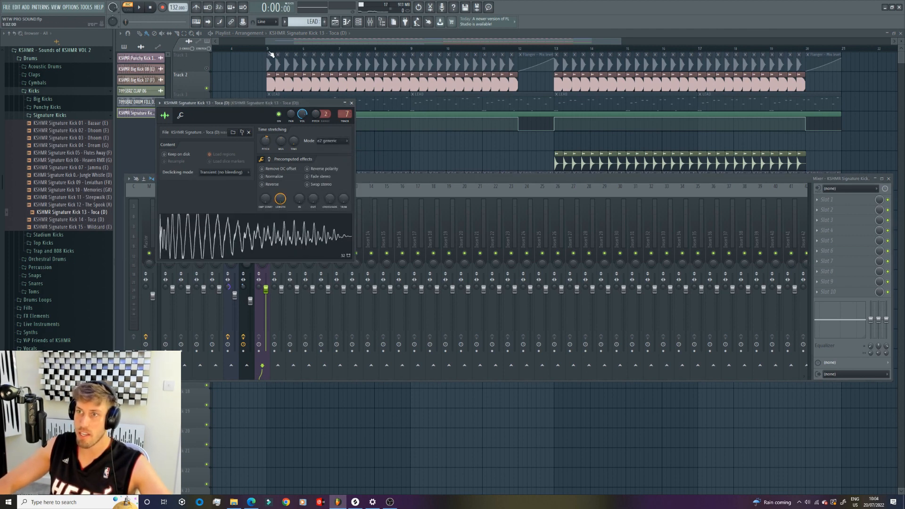
Select bars 5 to 9 as the loop, raise the Toca kick's time-stretching pitch further and play it
{"action": "left_click_drag", "start_coordinate": [271, 54], "coordinate": [408, 61]}
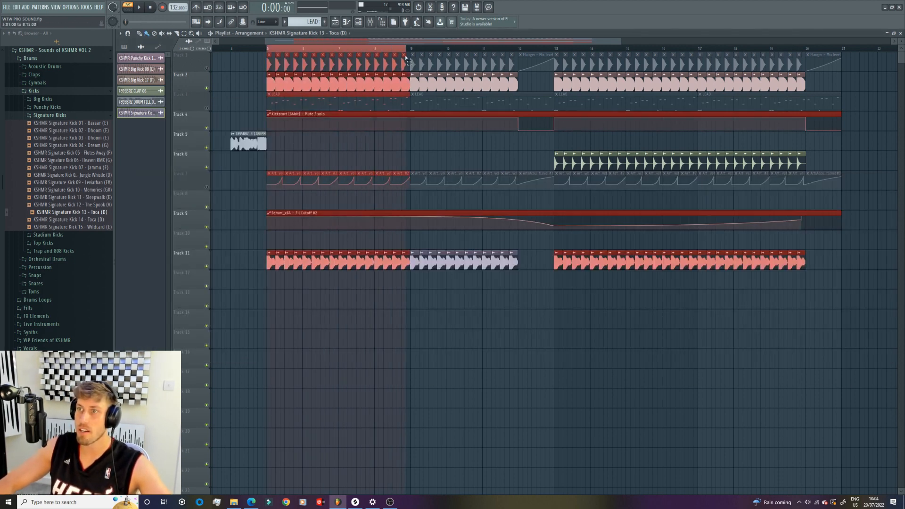
{"action": "double_click", "coordinate": [392, 268]}
{"action": "left_click_drag", "start_coordinate": [265, 141], "coordinate": [261, 112]}
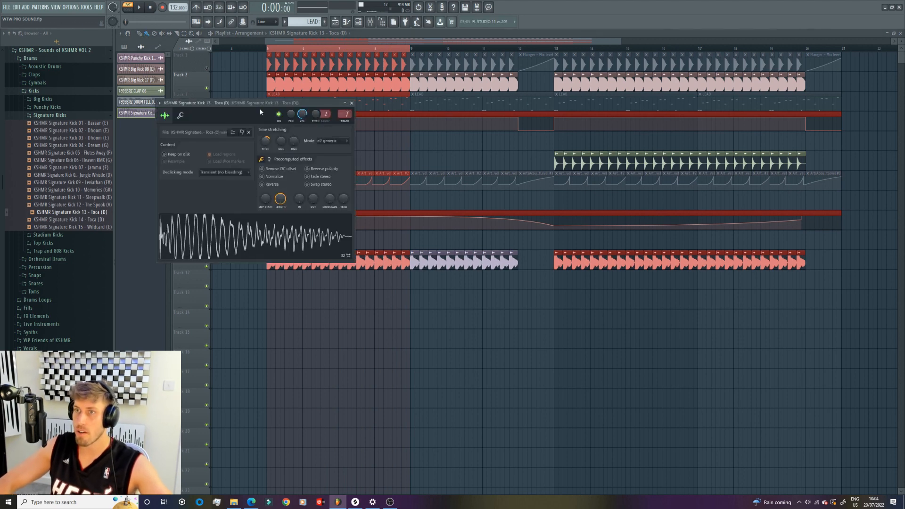
{"action": "key", "text": "space"}
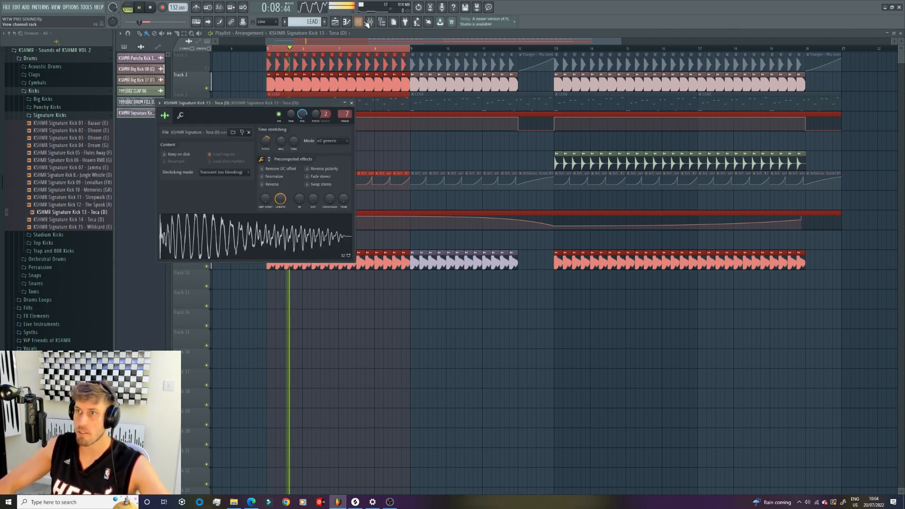
Load Kickstart into slot 7 of the Toca kick's mixer track and stop playback
{"action": "left_click", "coordinate": [370, 21]}
{"action": "left_click", "coordinate": [828, 261]}
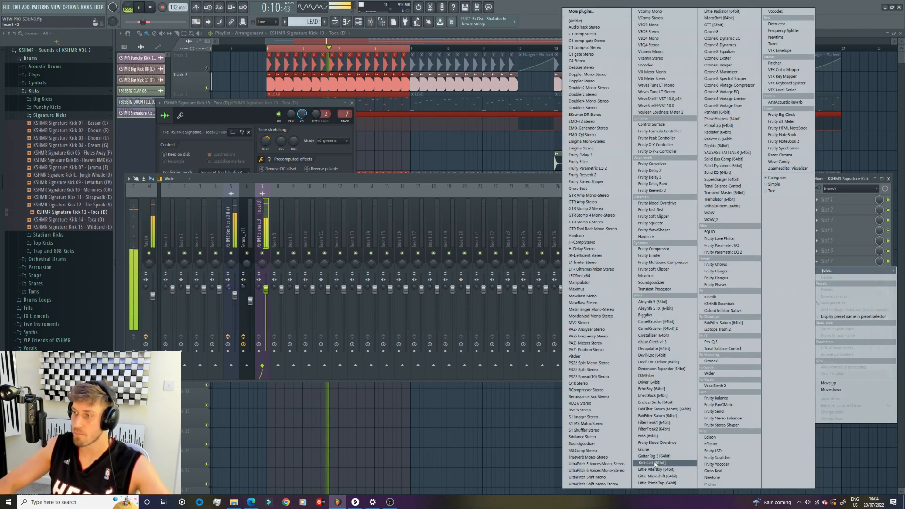
{"action": "left_click", "coordinate": [665, 463]}
{"action": "key", "text": "F12"}
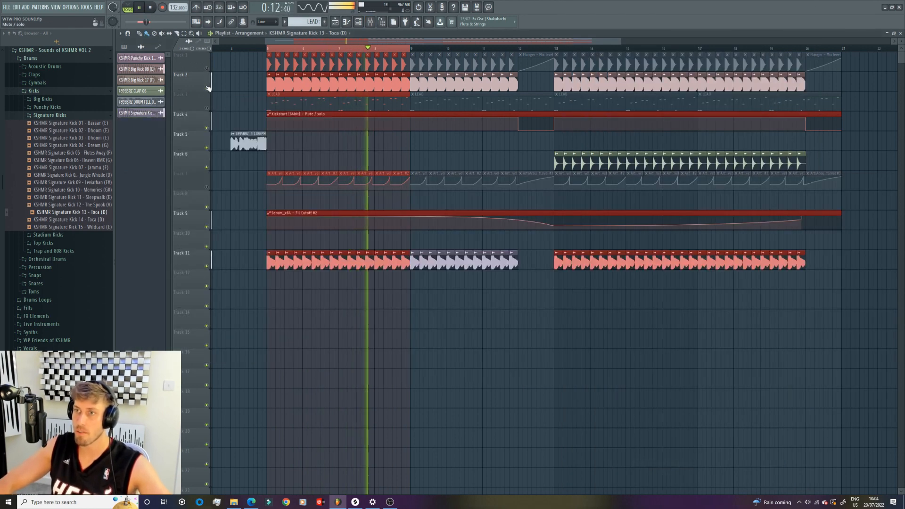
{"action": "key", "text": "space"}
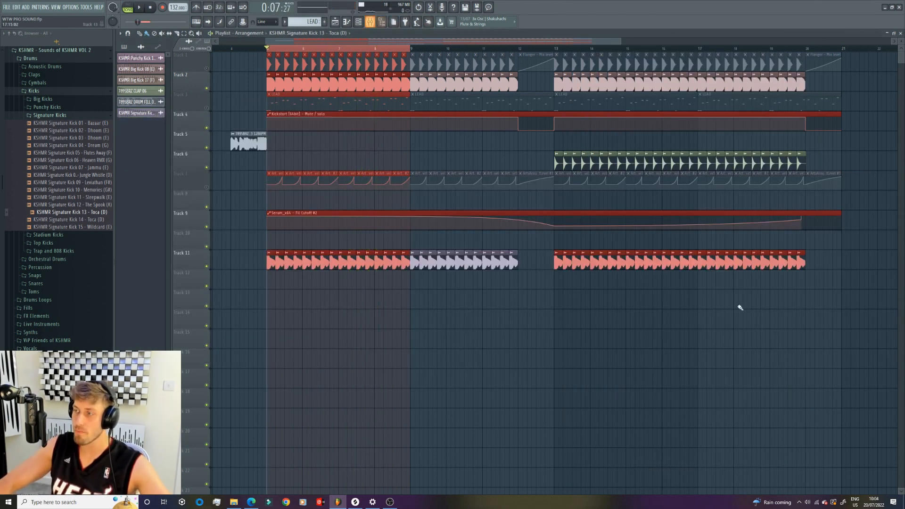
Set Kickstart to the third curve in the first row and its mix to 95% while the loop plays
{"action": "left_click", "coordinate": [370, 24]}
{"action": "left_click", "coordinate": [837, 263]}
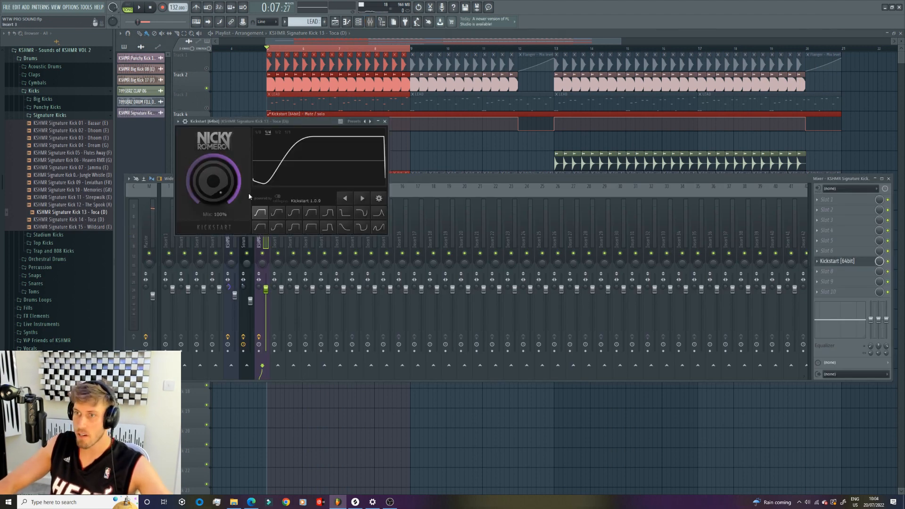
{"action": "key", "text": "space"}
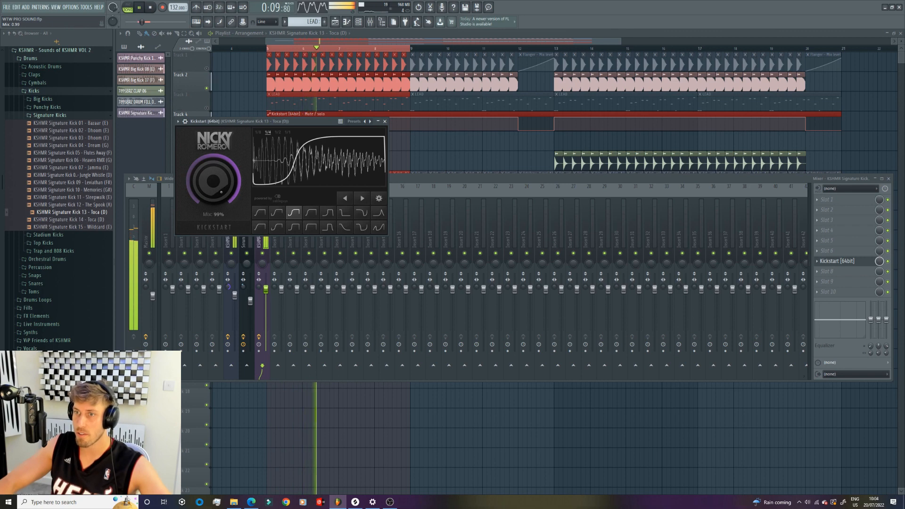
{"action": "left_click_drag", "start_coordinate": [214, 182], "coordinate": [214, 185]}
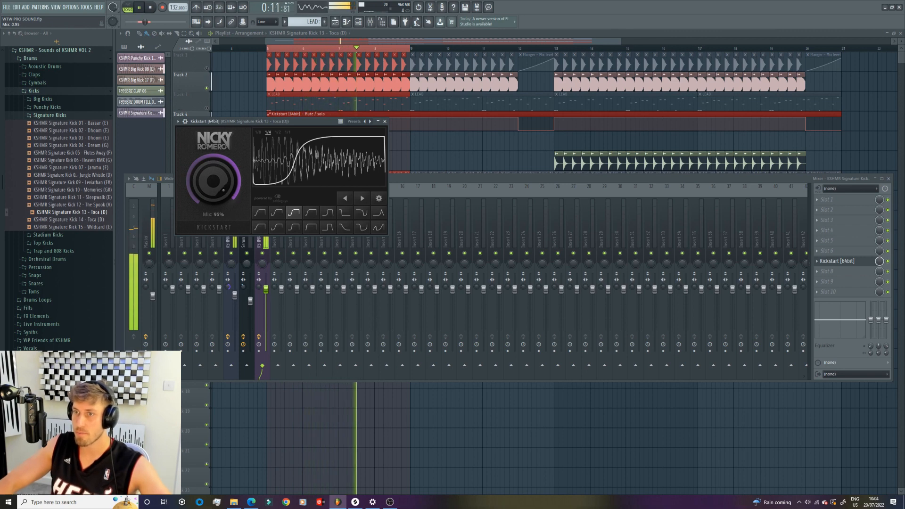
Load Pro-Q 3 into slot 5 and iZotope Trash 2 into slot 3 of the Toca kick's mixer track
{"action": "left_click", "coordinate": [827, 240]}
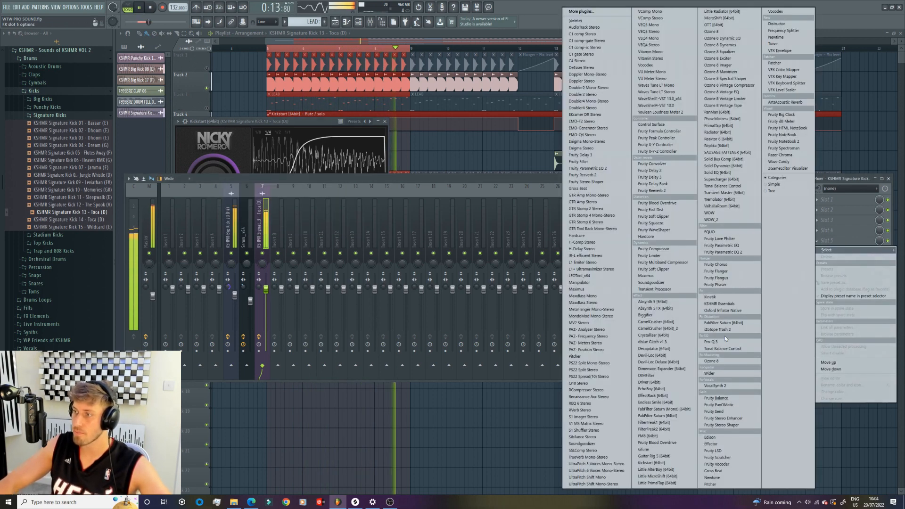
{"action": "left_click", "coordinate": [726, 341]}
{"action": "left_click", "coordinate": [848, 221]}
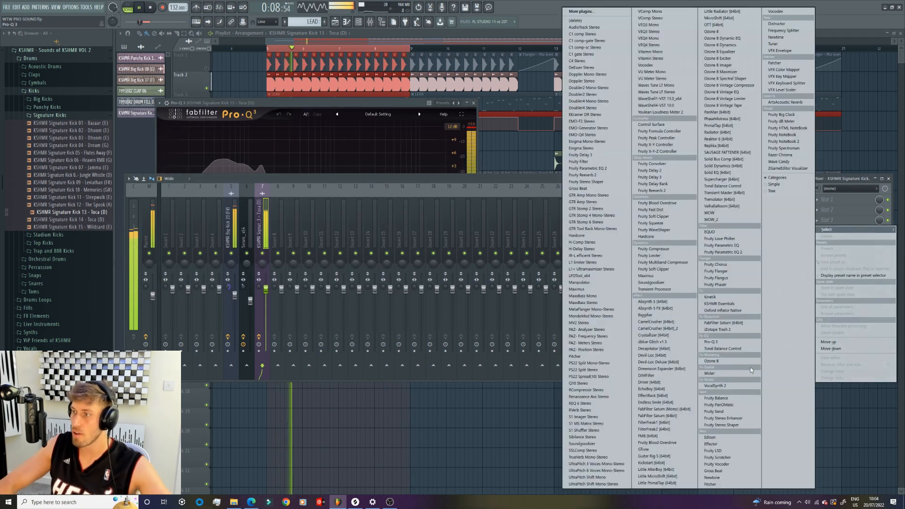
{"action": "left_click", "coordinate": [728, 330]}
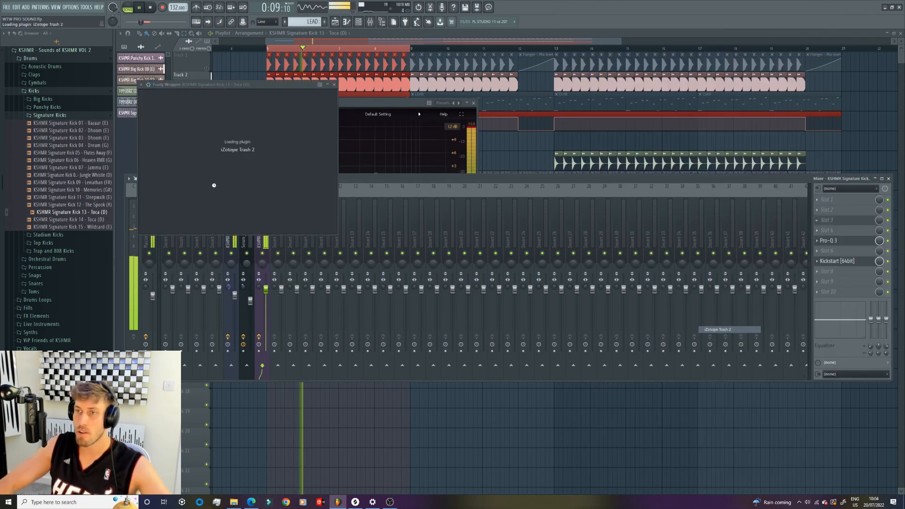
Set Trash 2's Stage 1 distortion to the Tape Saturation type from the Saturate category while the loop plays
{"action": "left_click", "coordinate": [150, 8]}
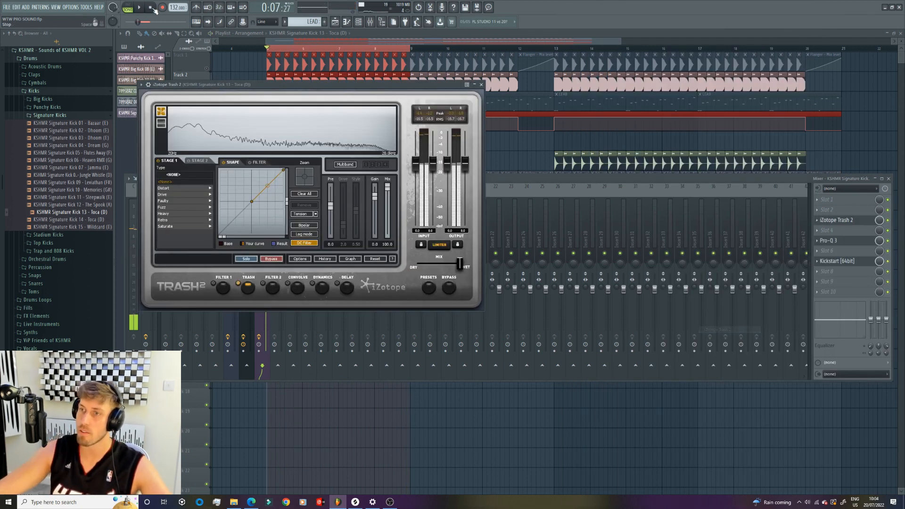
{"action": "left_click", "coordinate": [178, 227]}
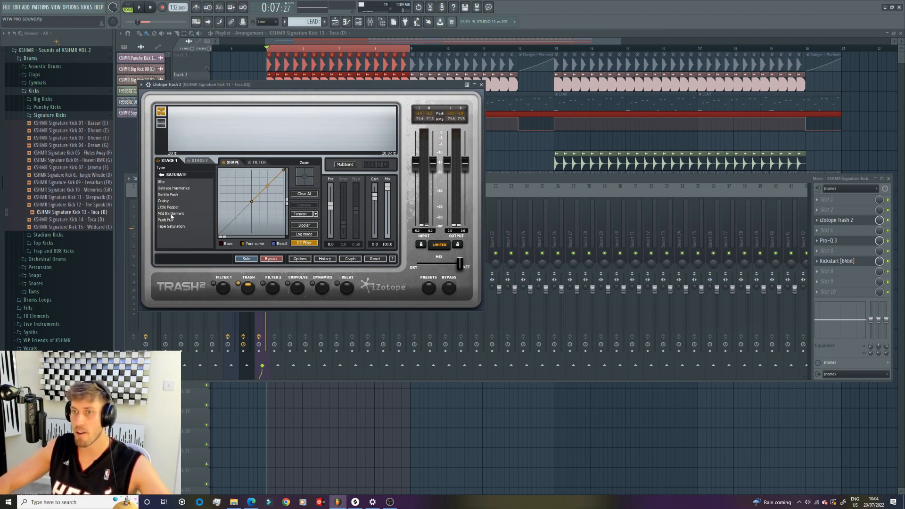
{"action": "left_click", "coordinate": [143, 8]}
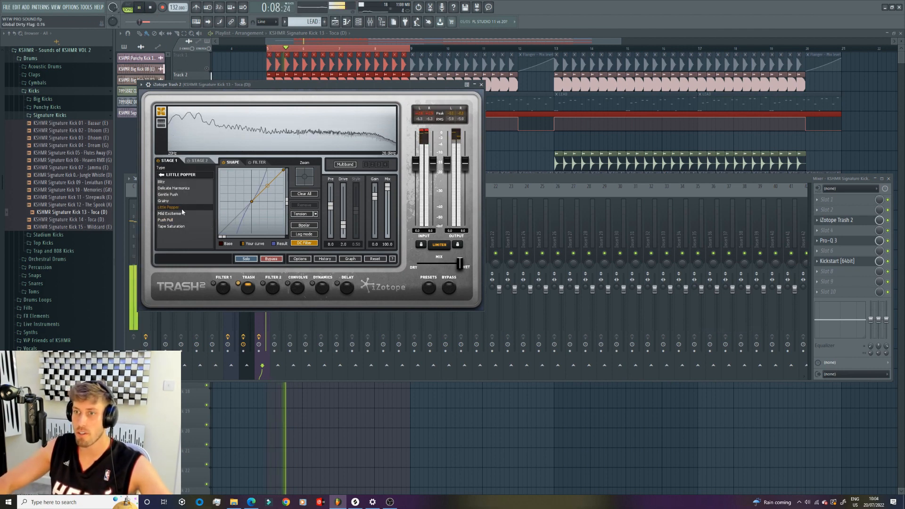
{"action": "left_click", "coordinate": [180, 228]}
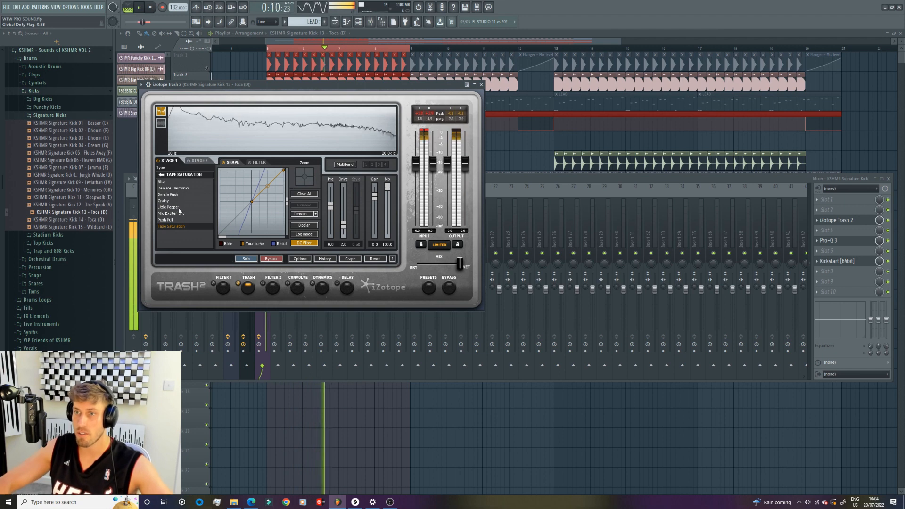
Add a 72 dB/oct low cut and a bell boost of about 2.5 dB near 580 Hz in Pro-Q 3, and play the loop
{"action": "left_click", "coordinate": [850, 242]}
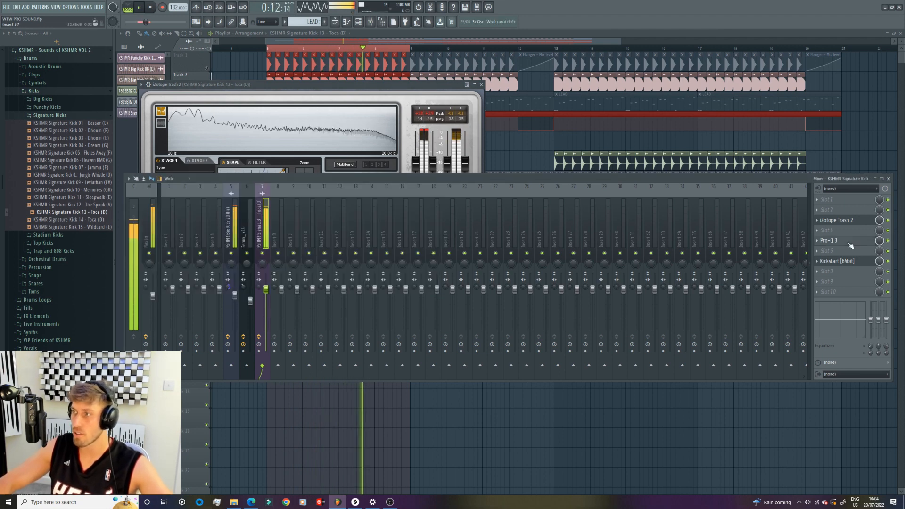
{"action": "left_click_drag", "start_coordinate": [182, 179], "coordinate": [307, 198]}
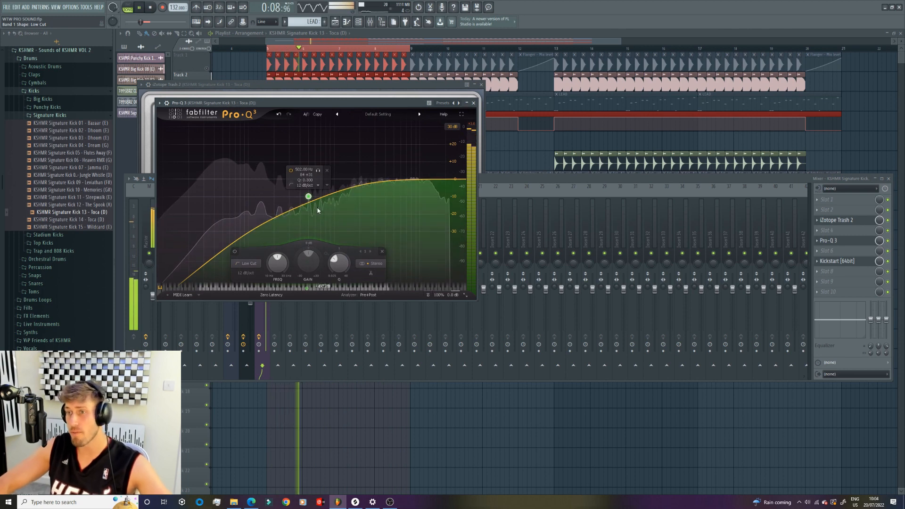
{"action": "key", "text": "space"}
{"action": "scroll", "coordinate": [309, 203], "scroll_direction": "up", "scroll_amount": 2}
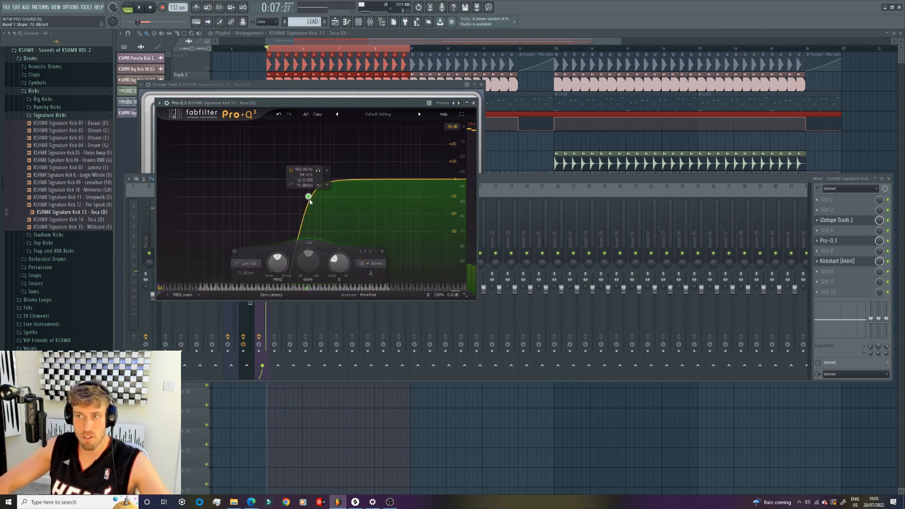
{"action": "scroll", "coordinate": [310, 202], "scroll_direction": "up", "scroll_amount": 1}
{"action": "left_click_drag", "start_coordinate": [309, 201], "coordinate": [314, 175]}
{"action": "key", "text": "space"}
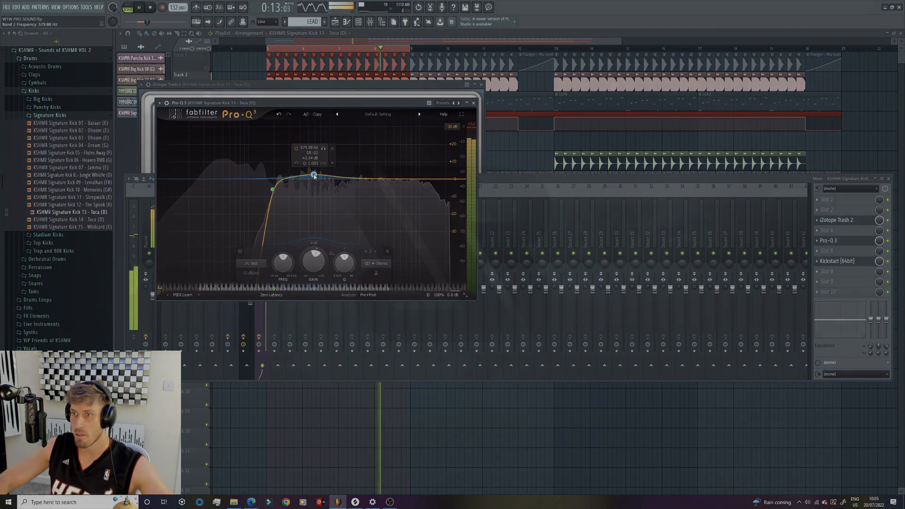